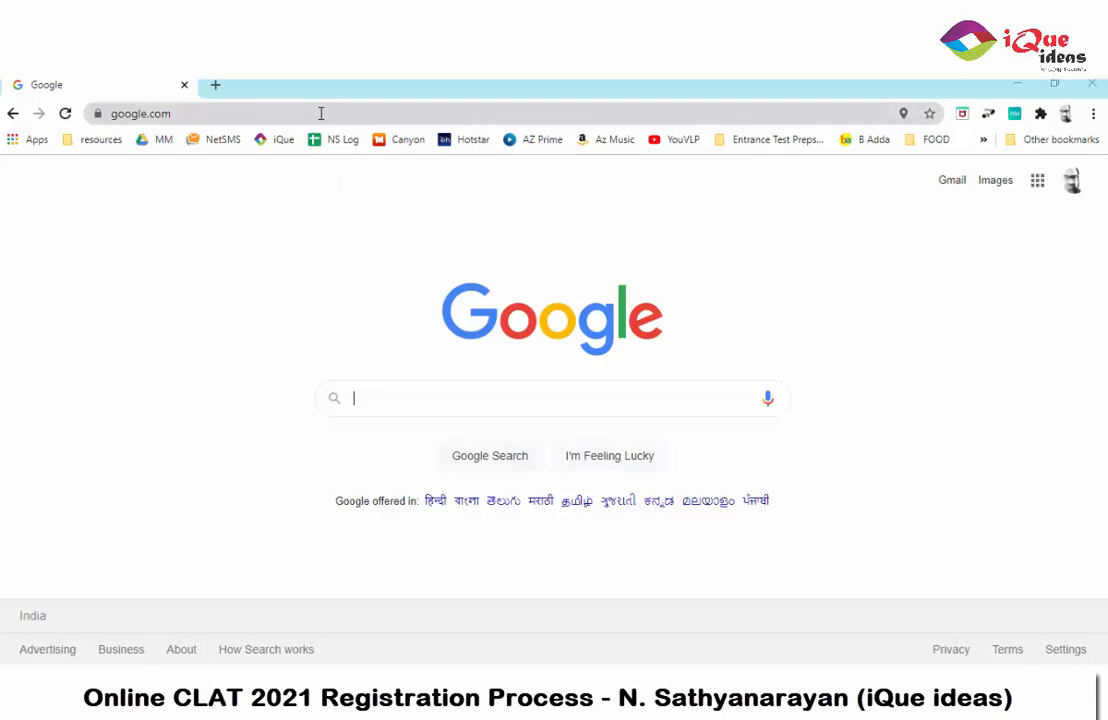
Load consortiumofnlus.ac.in from the Chrome address bar
{"action": "left_click", "coordinate": [321, 113]}
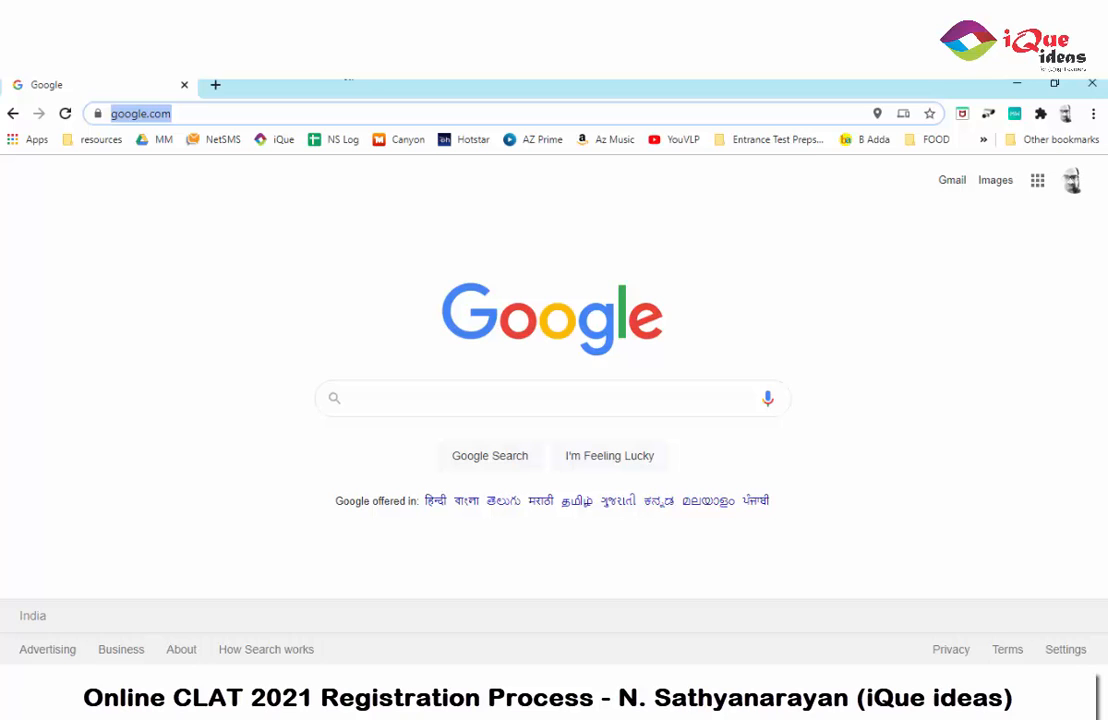
{"action": "type", "text": "consortiu"}
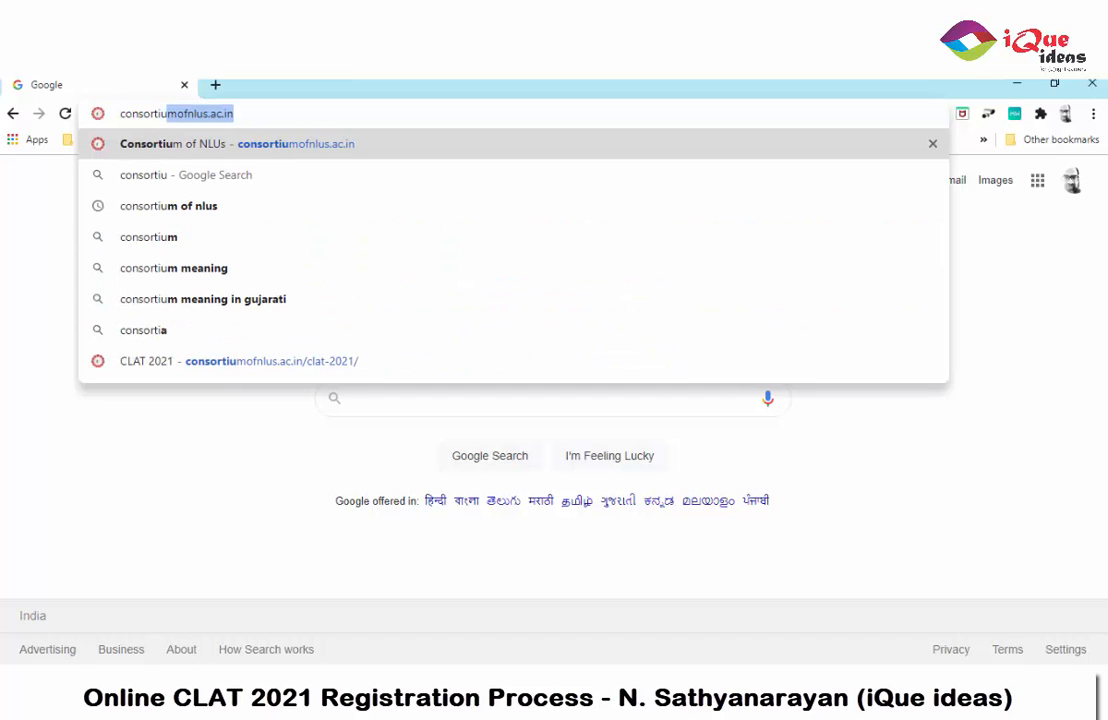
{"action": "type", "text": "mofnlus"}
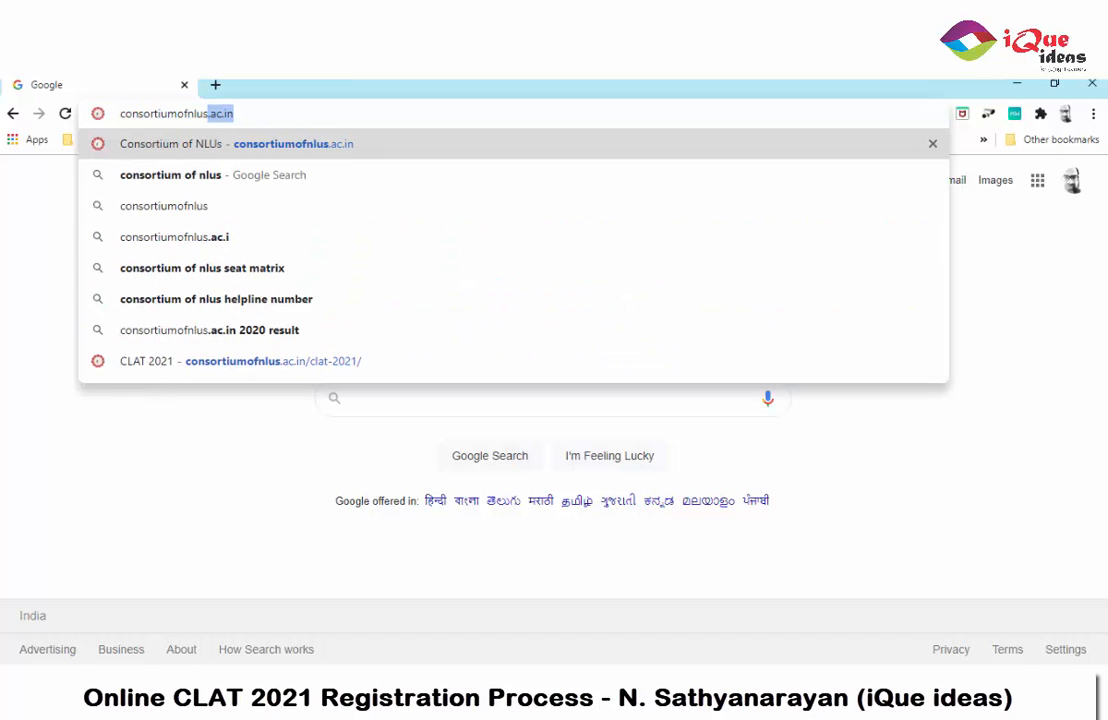
{"action": "type", "text": ".ac.i"}
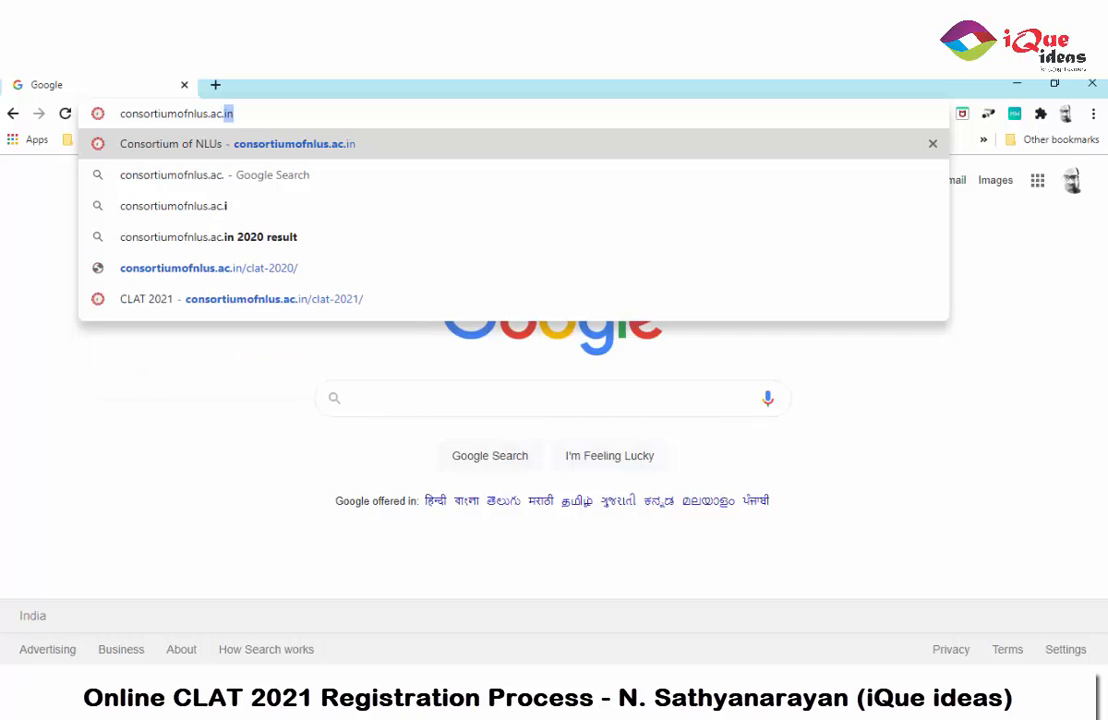
{"action": "type", "text": "n"}
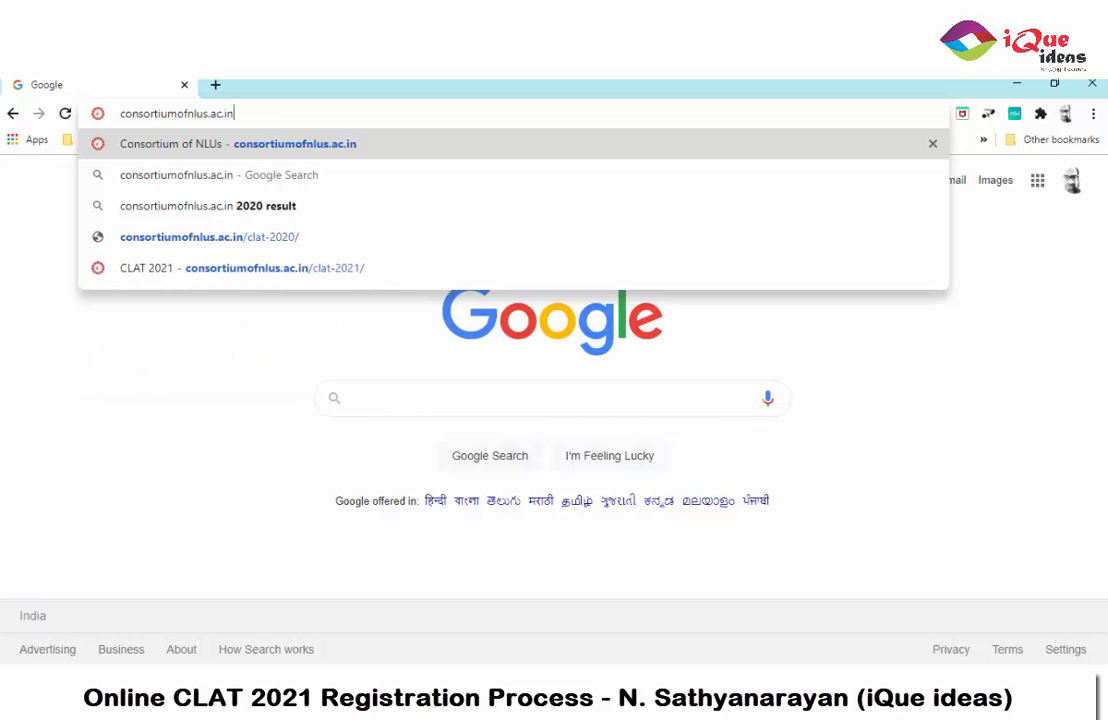
{"action": "key", "text": "Return"}
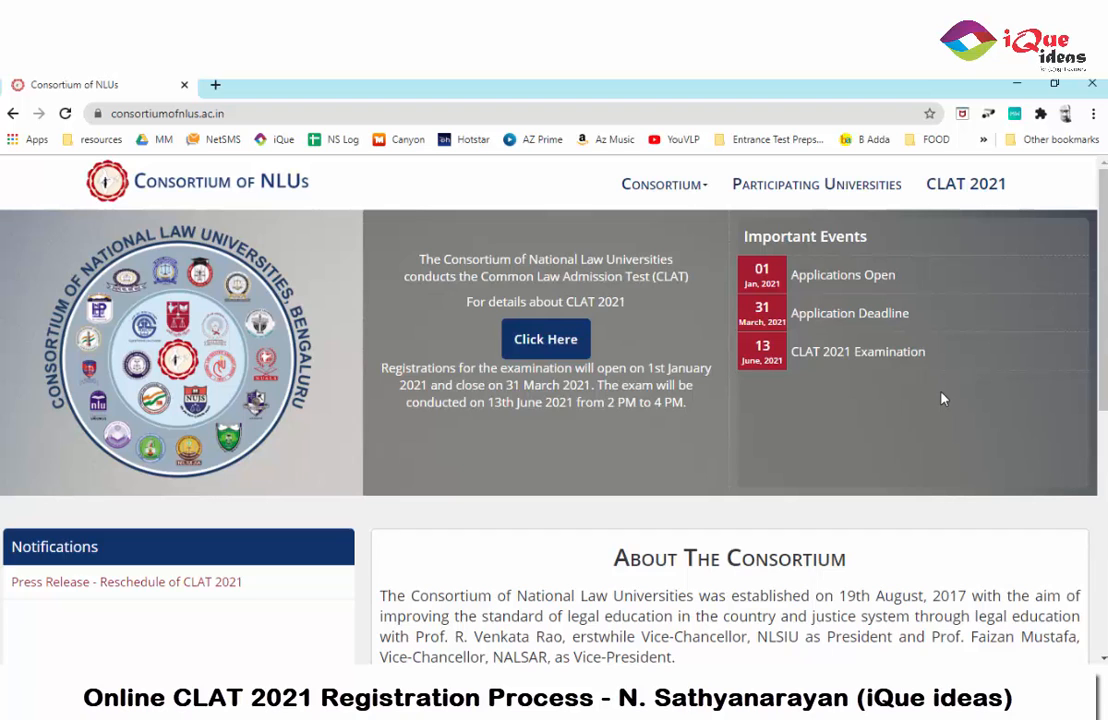
{"action": "scroll", "coordinate": [935, 402], "scroll_direction": "down", "scroll_amount": 5}
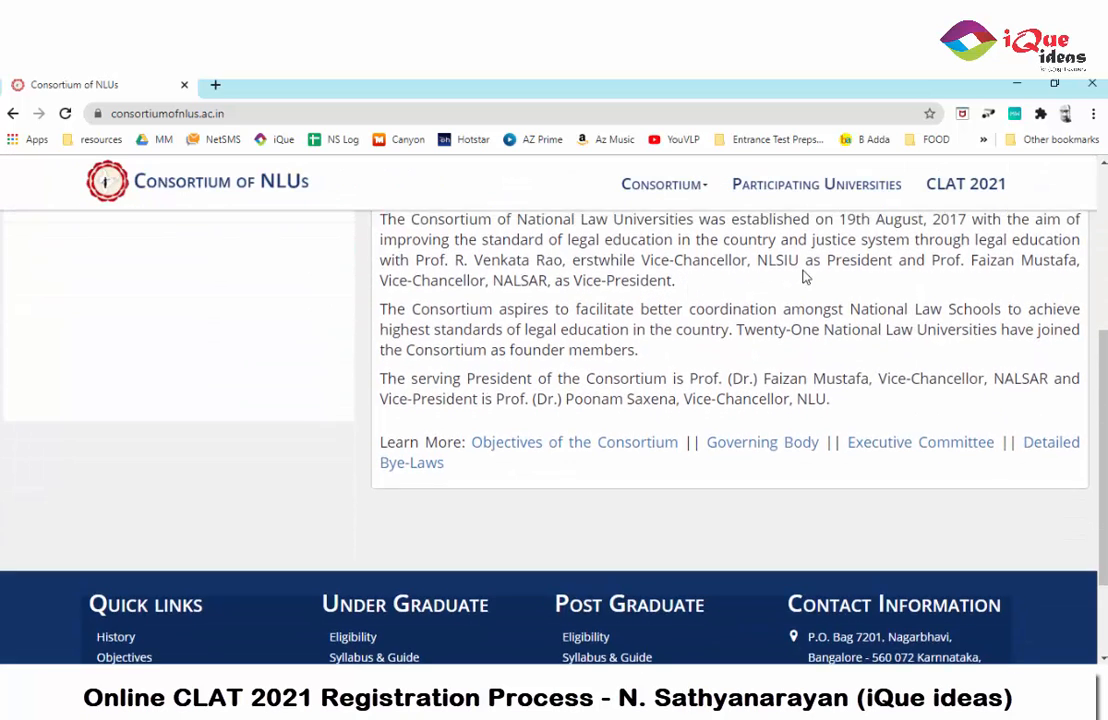
{"action": "scroll", "coordinate": [804, 284], "scroll_direction": "up", "scroll_amount": 1}
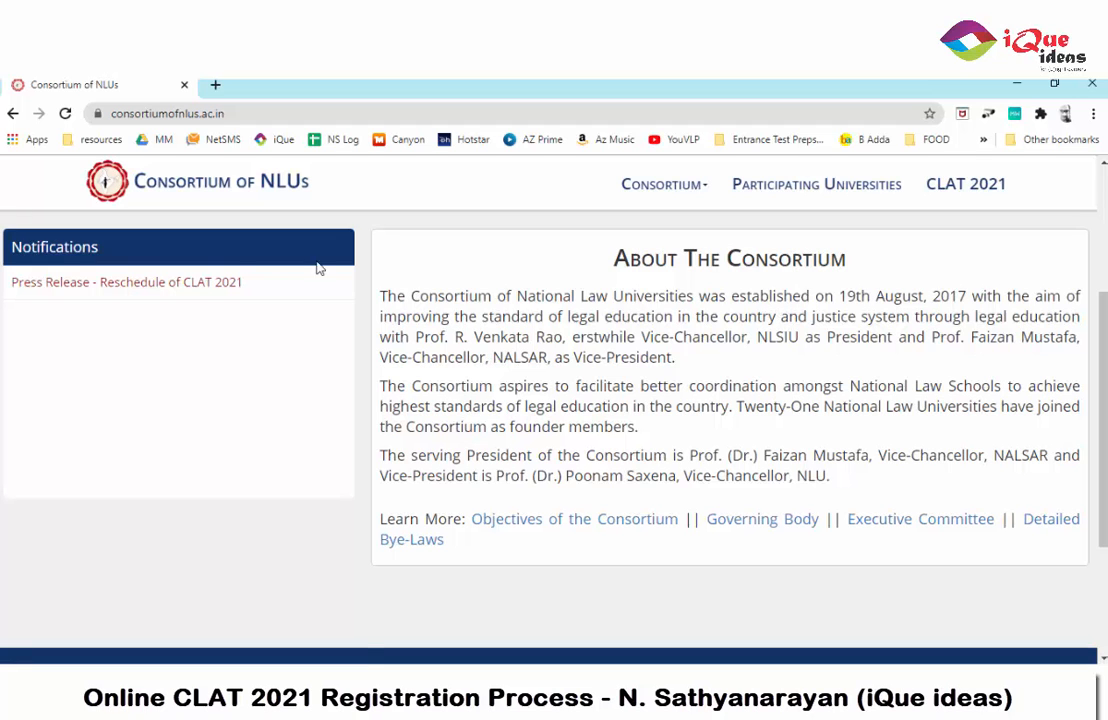
{"action": "scroll", "coordinate": [195, 450], "scroll_direction": "down", "scroll_amount": 3}
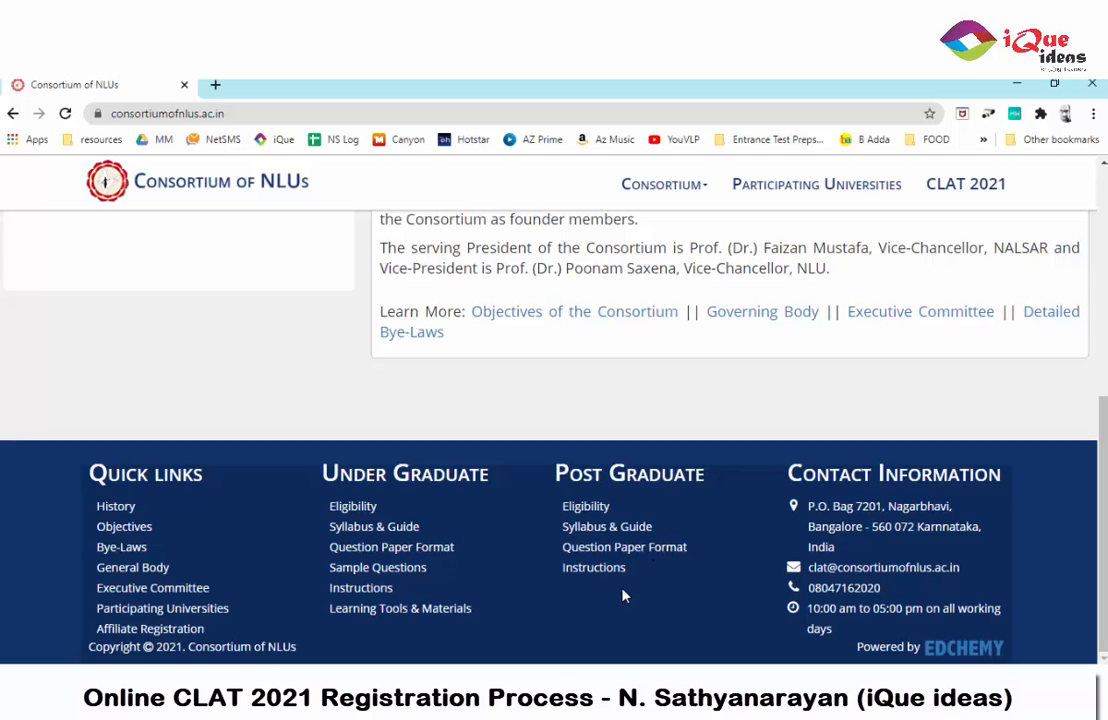
{"action": "scroll", "coordinate": [622, 595], "scroll_direction": "up", "scroll_amount": 7}
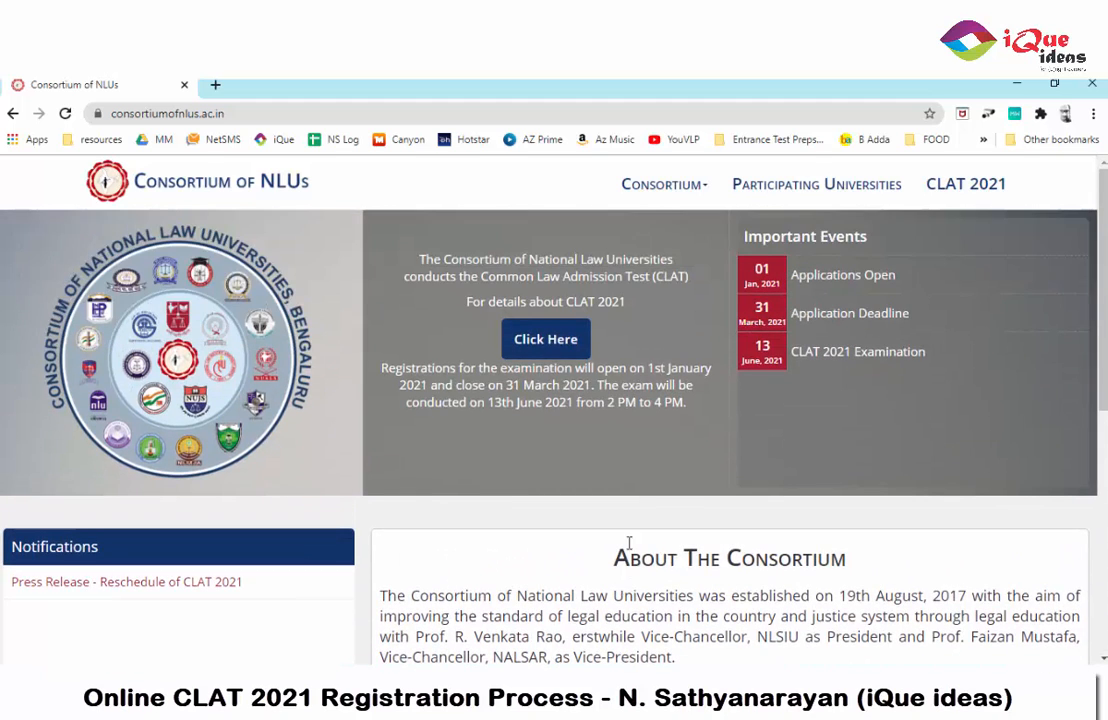
{"action": "left_click", "coordinate": [707, 190]}
Go to the CLAT 2021 page and empty the autofilled Mobile No and Password fields
{"action": "left_click", "coordinate": [955, 190]}
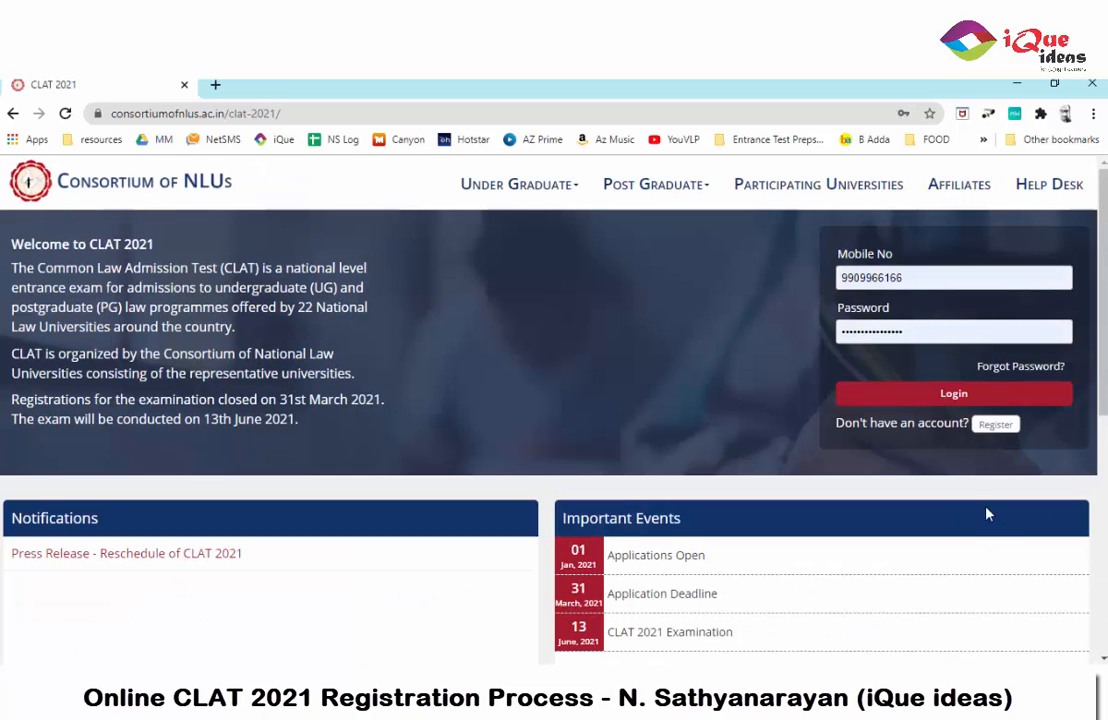
{"action": "left_click_drag", "start_coordinate": [961, 281], "coordinate": [647, 281]}
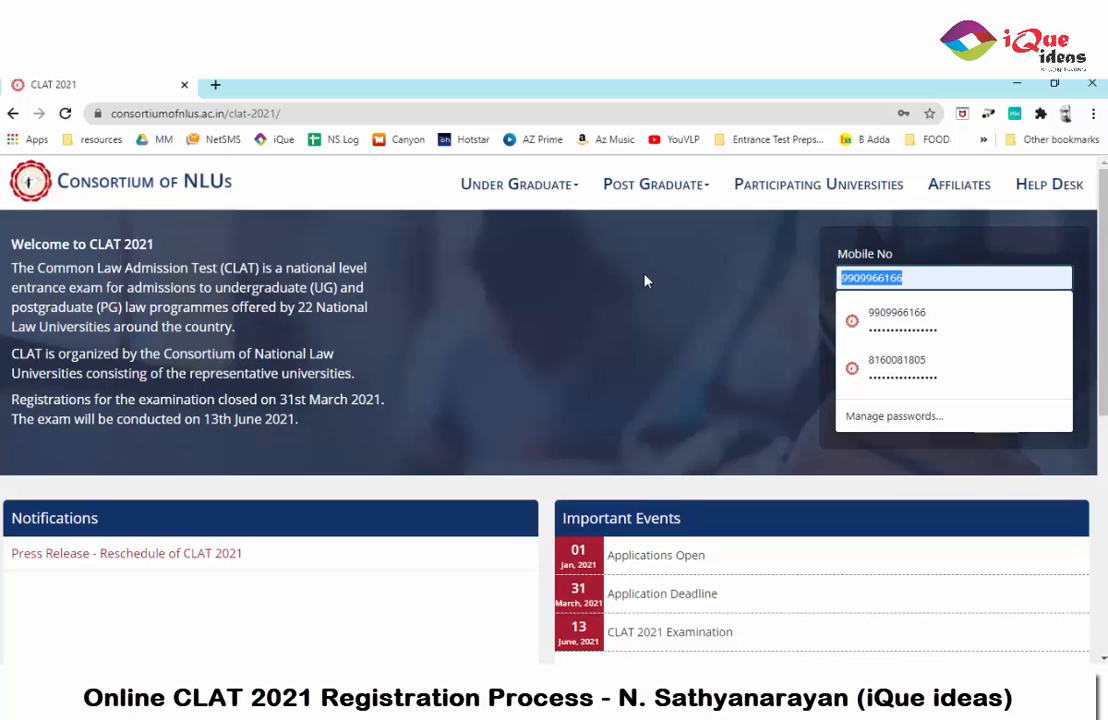
{"action": "key", "text": "BackSpace"}
{"action": "key", "text": "Tab"}
{"action": "key", "text": "BackSpace"}
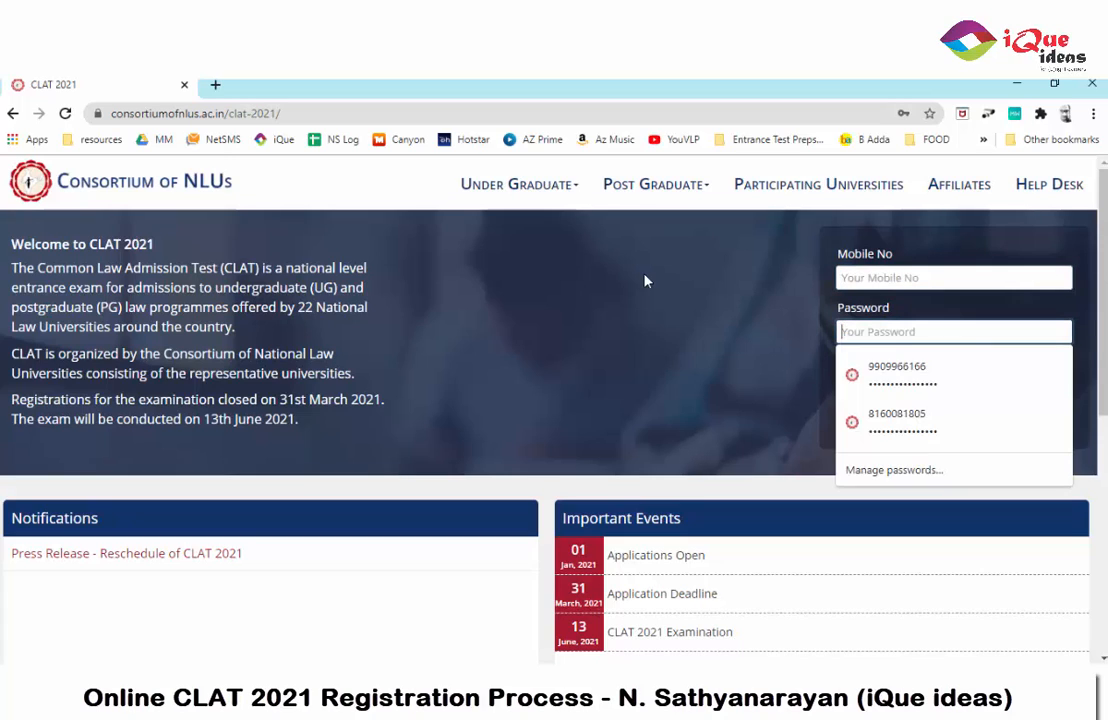
{"action": "left_click", "coordinate": [645, 281]}
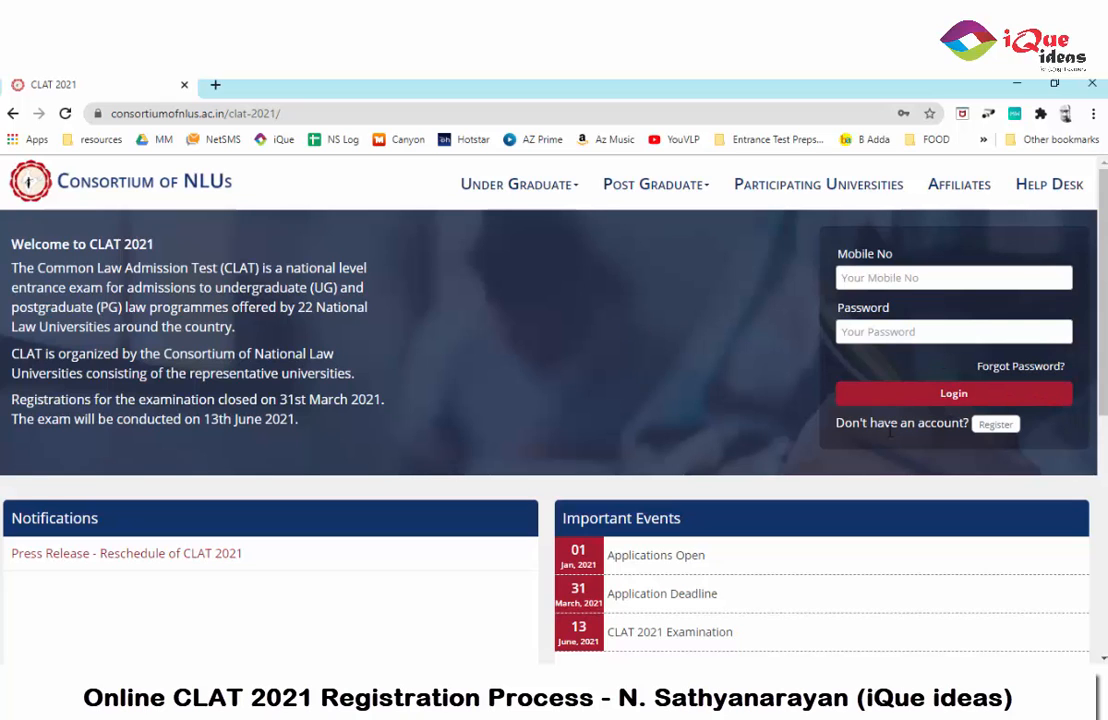
Open the registration form and enter the candidate's name and mobile number
{"action": "left_click", "coordinate": [996, 425]}
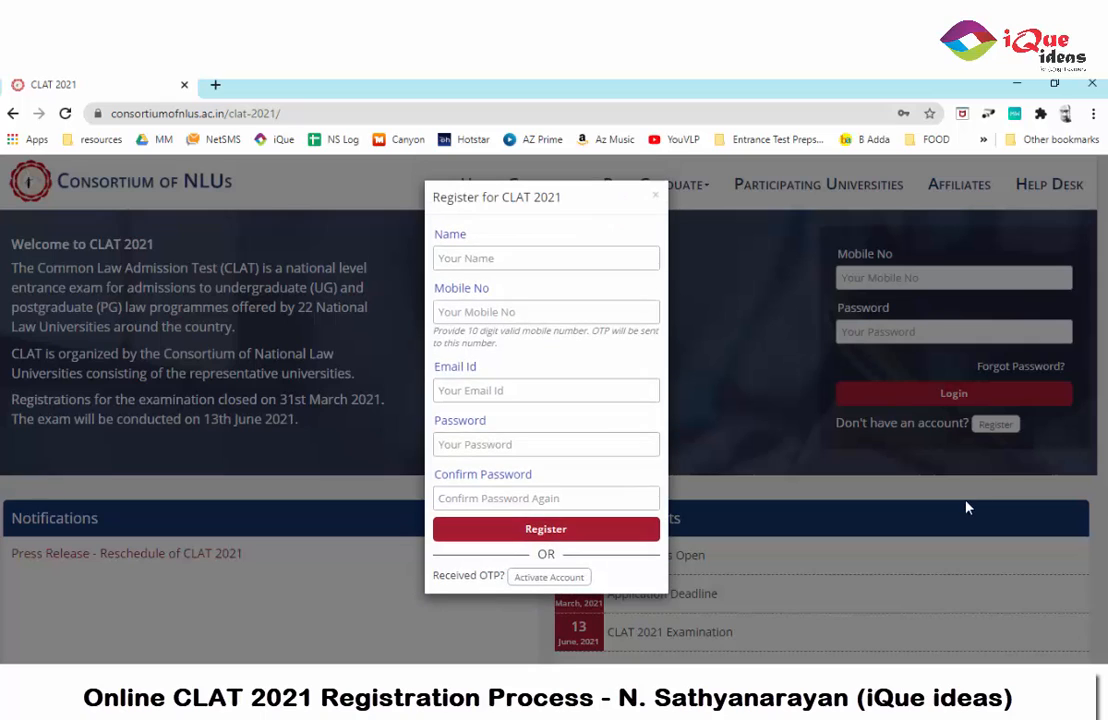
{"action": "left_click", "coordinate": [483, 259]}
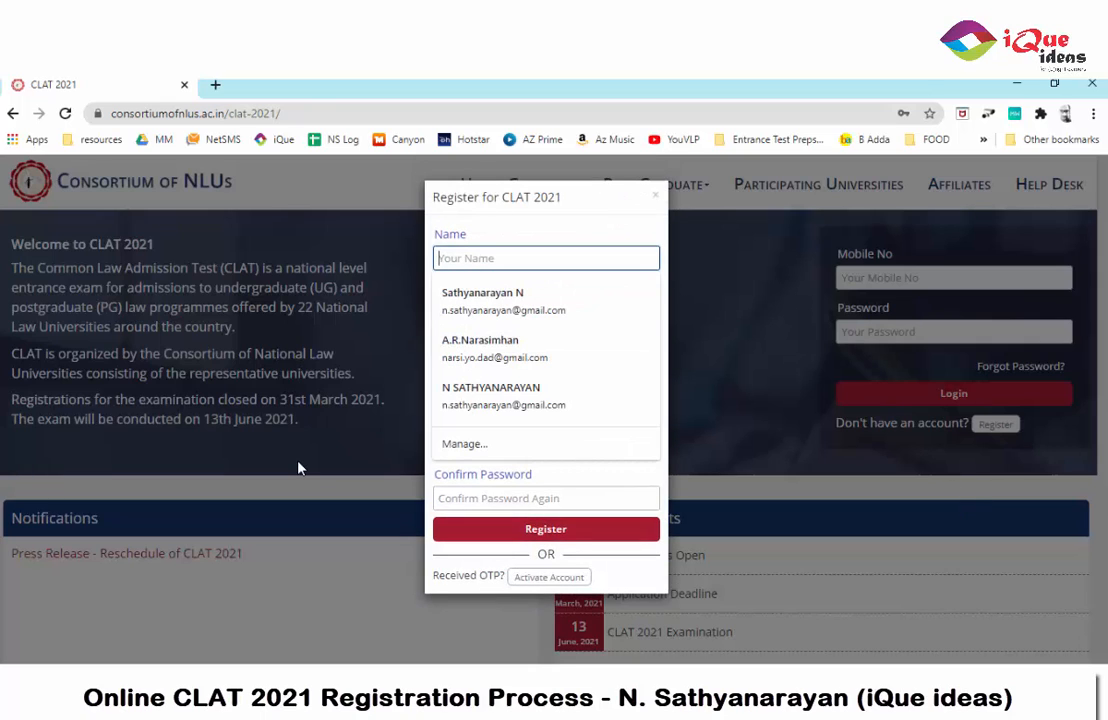
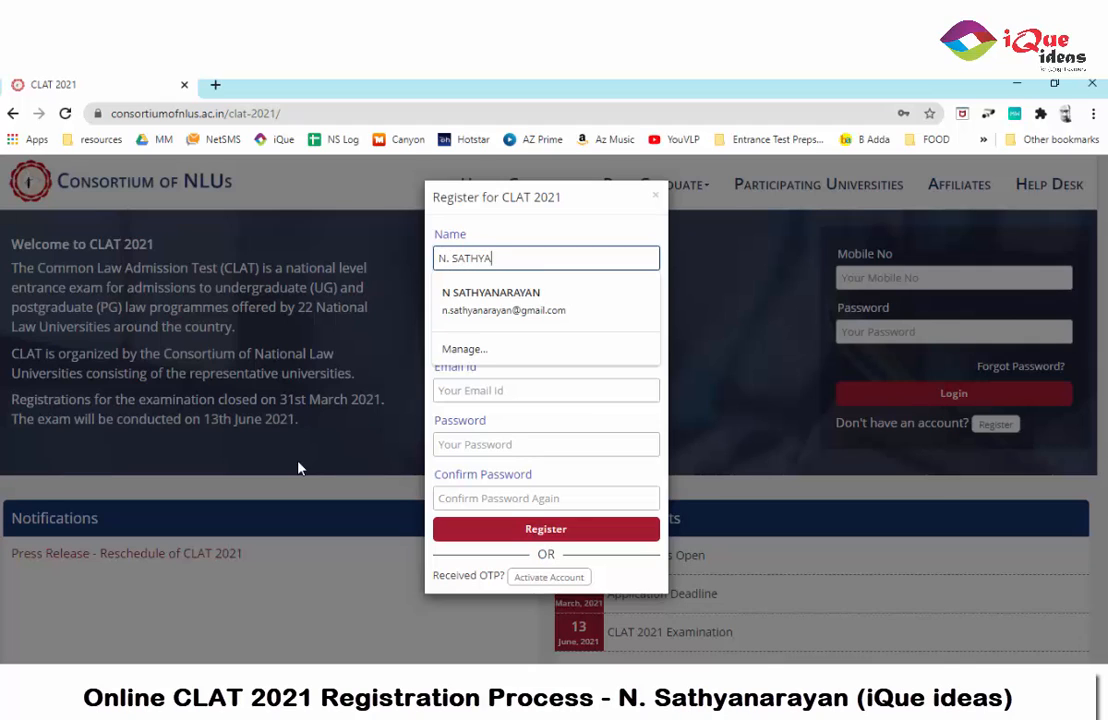
{"action": "key", "text": "Tab"}
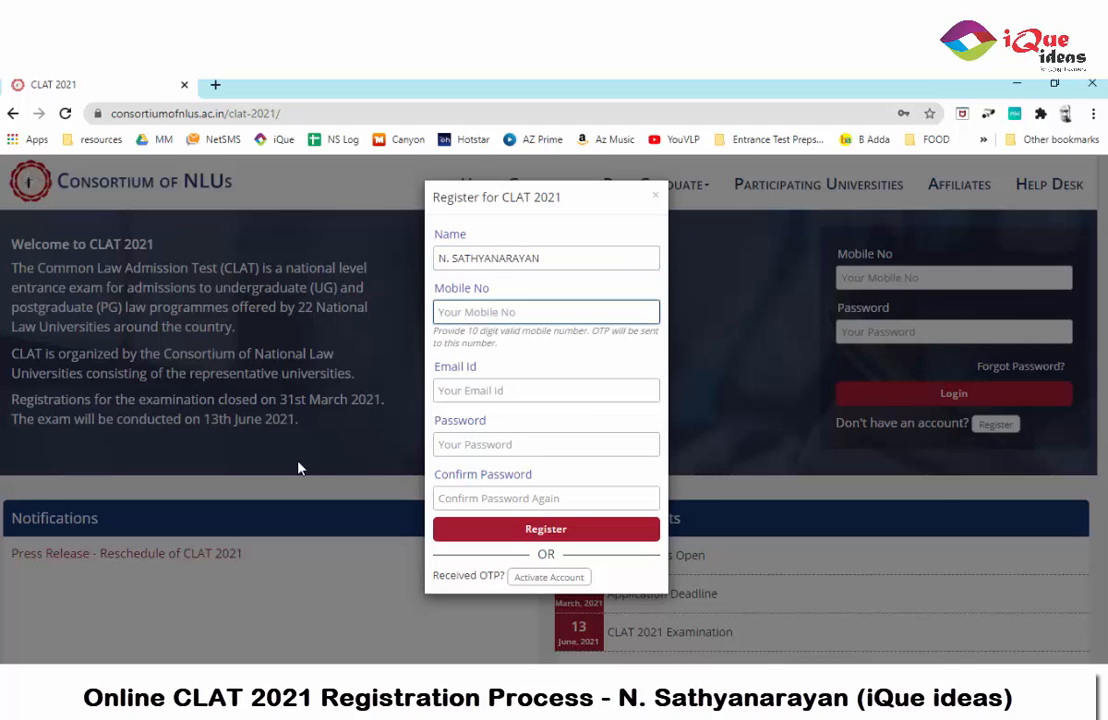
{"action": "key", "text": "Tab"}
Fill in the candidate's e-mail address and enter the account password twice
{"action": "type", "text": "n.s"}
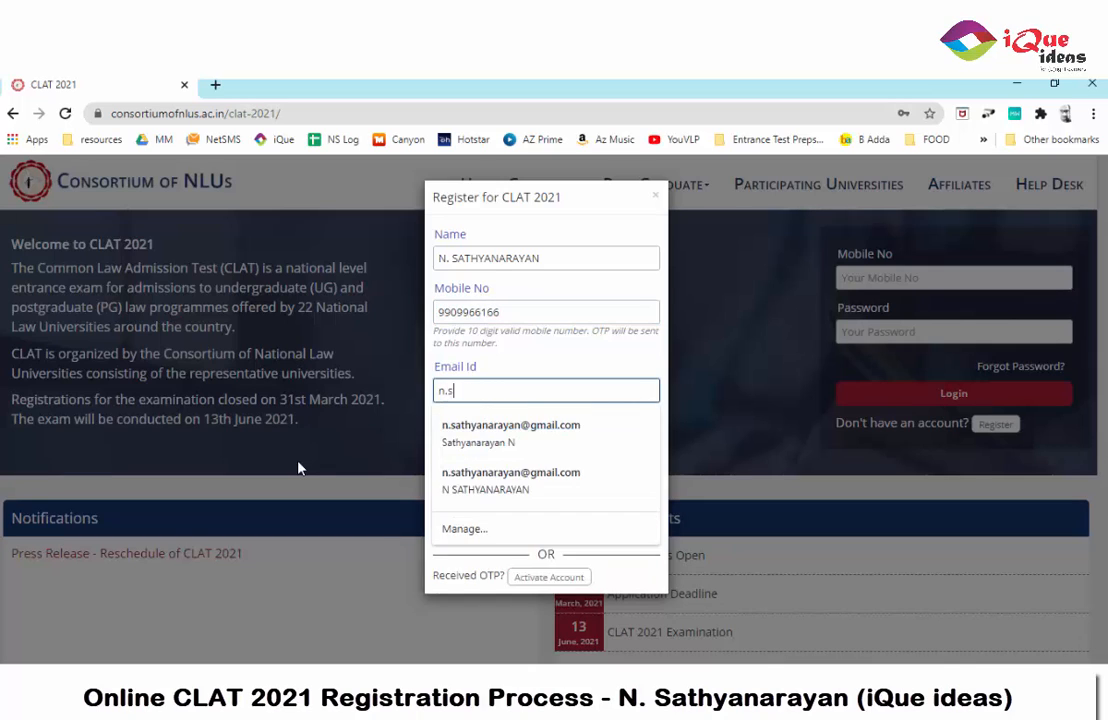
{"action": "type", "text": "at"}
{"action": "key", "text": "Down"}
{"action": "key", "text": "Return"}
{"action": "key", "text": "Tab"}
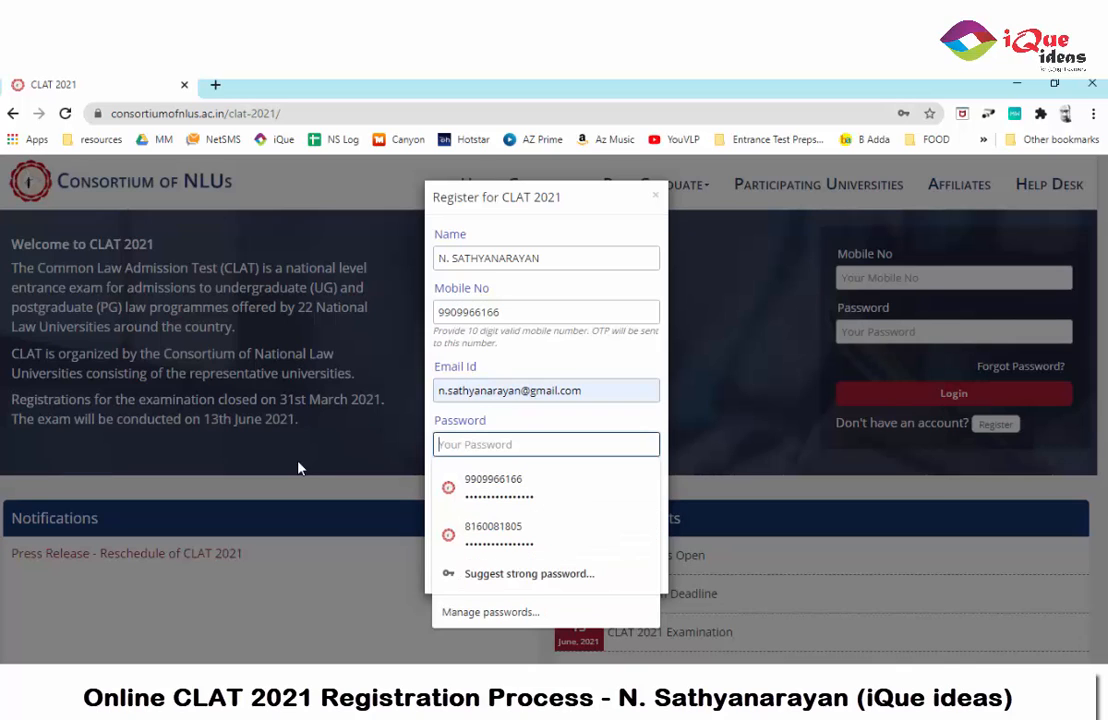
{"action": "type", "text": "********"}
{"action": "key", "text": "Tab"}
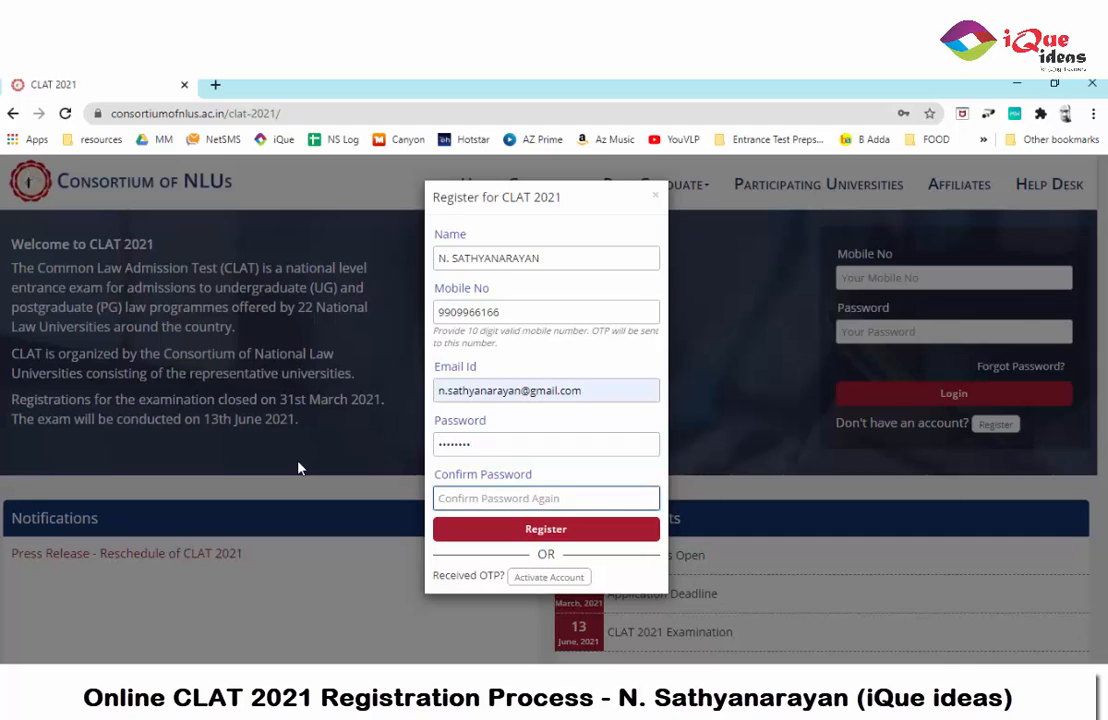
{"action": "type", "text": "********"}
Register the account, then activate it with the OTP received on the mobile
{"action": "left_click", "coordinate": [565, 532]}
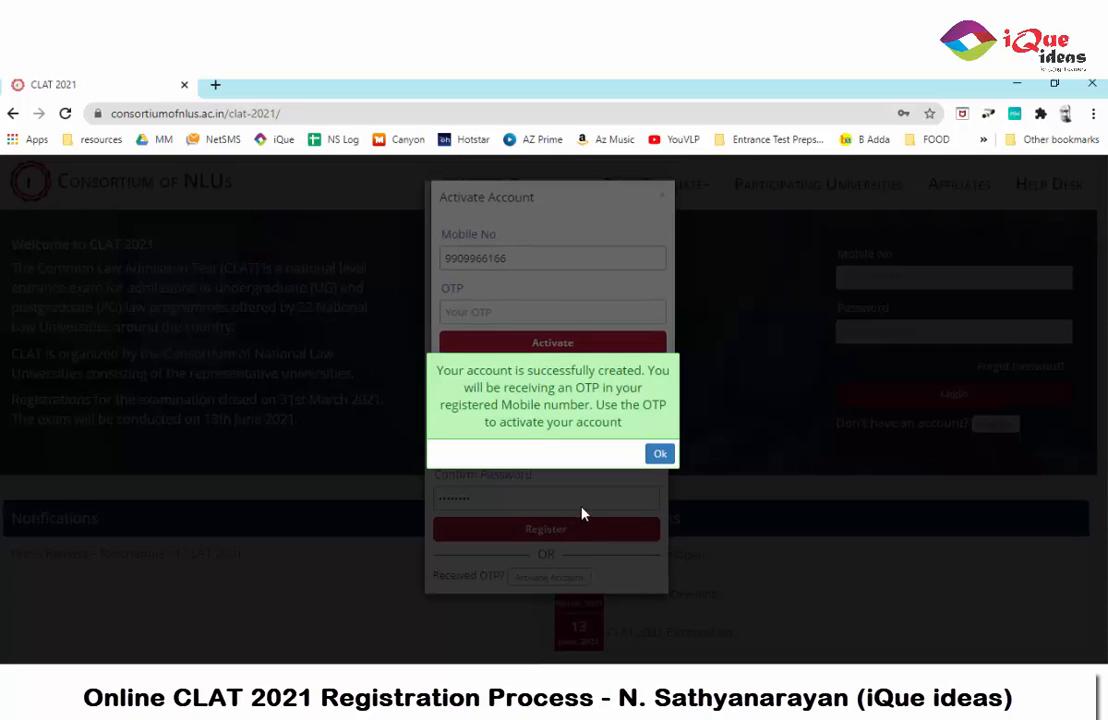
{"action": "left_click", "coordinate": [660, 453]}
{"action": "left_click", "coordinate": [547, 313]}
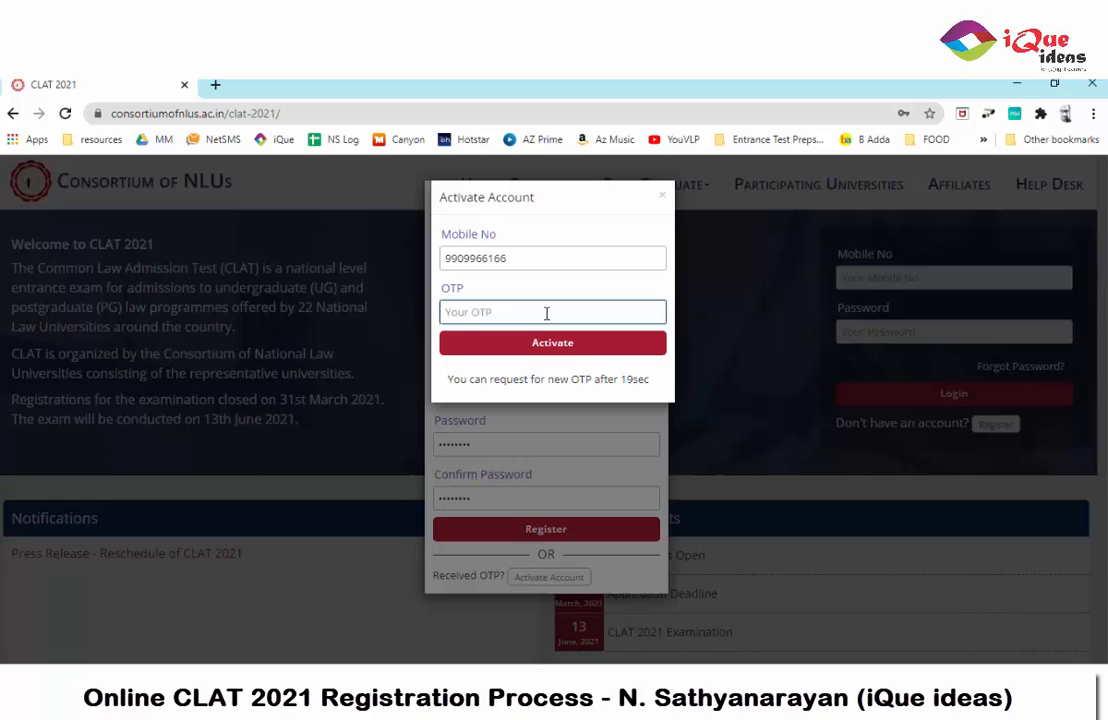
{"action": "left_click", "coordinate": [553, 346]}
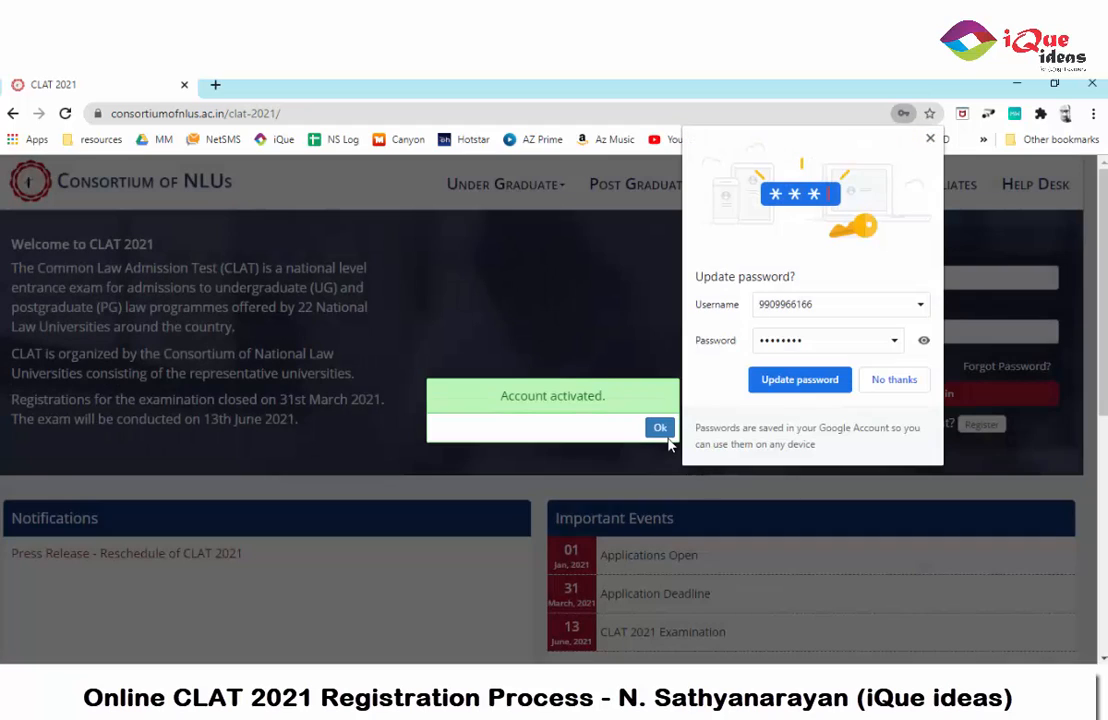
{"action": "left_click", "coordinate": [826, 386]}
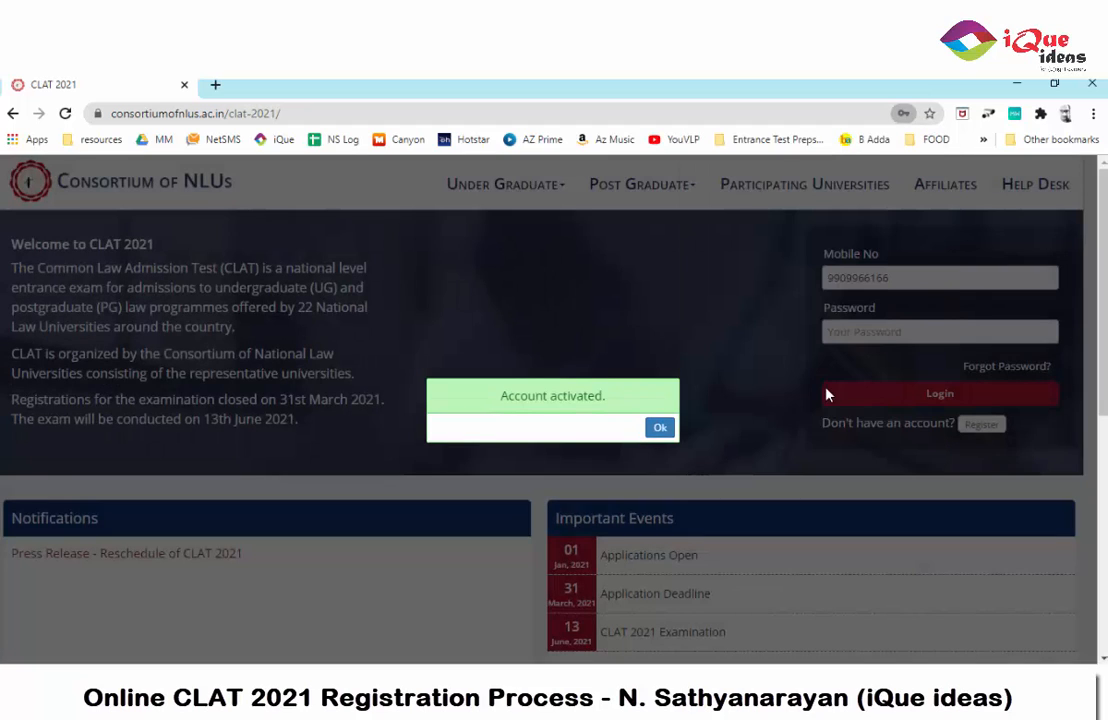
Acknowledge the activation notice and enter the registered mobile number and password for login
{"action": "left_click", "coordinate": [664, 429]}
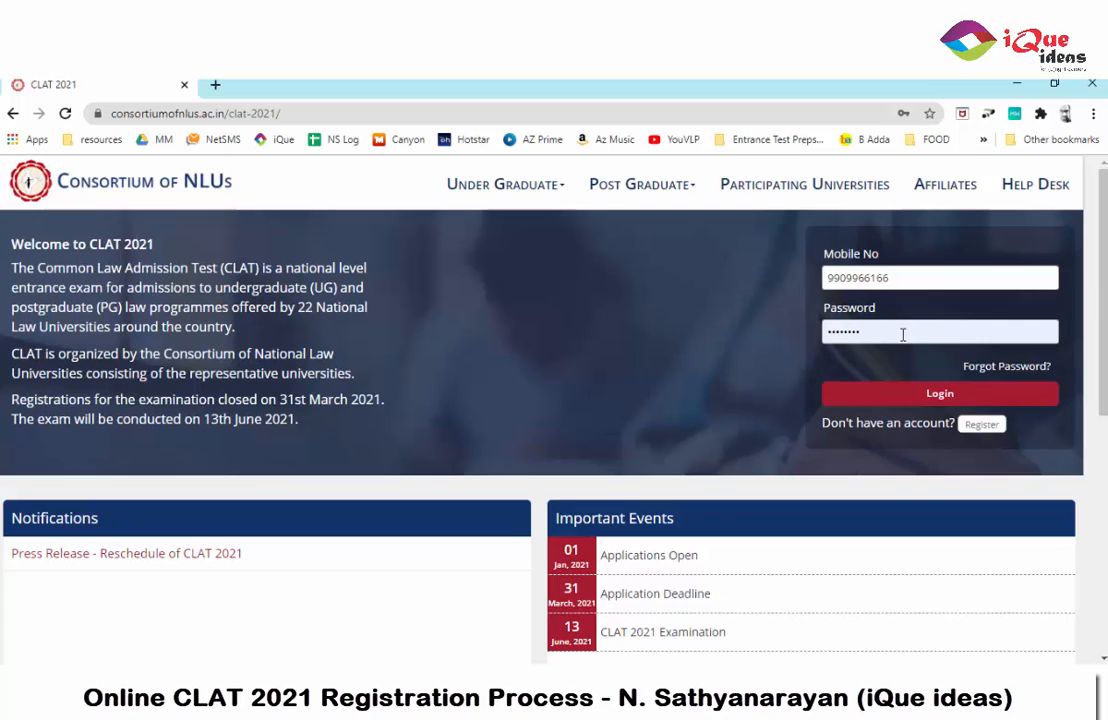
{"action": "left_click", "coordinate": [936, 400]}
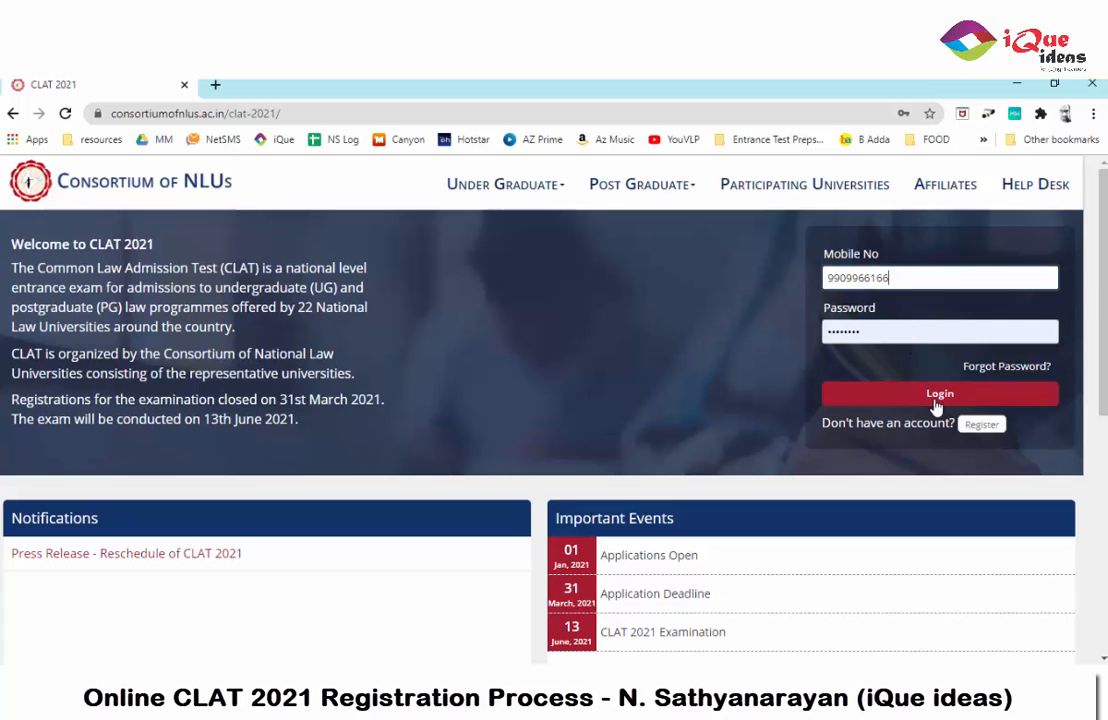
{"action": "double_click", "coordinate": [936, 282]}
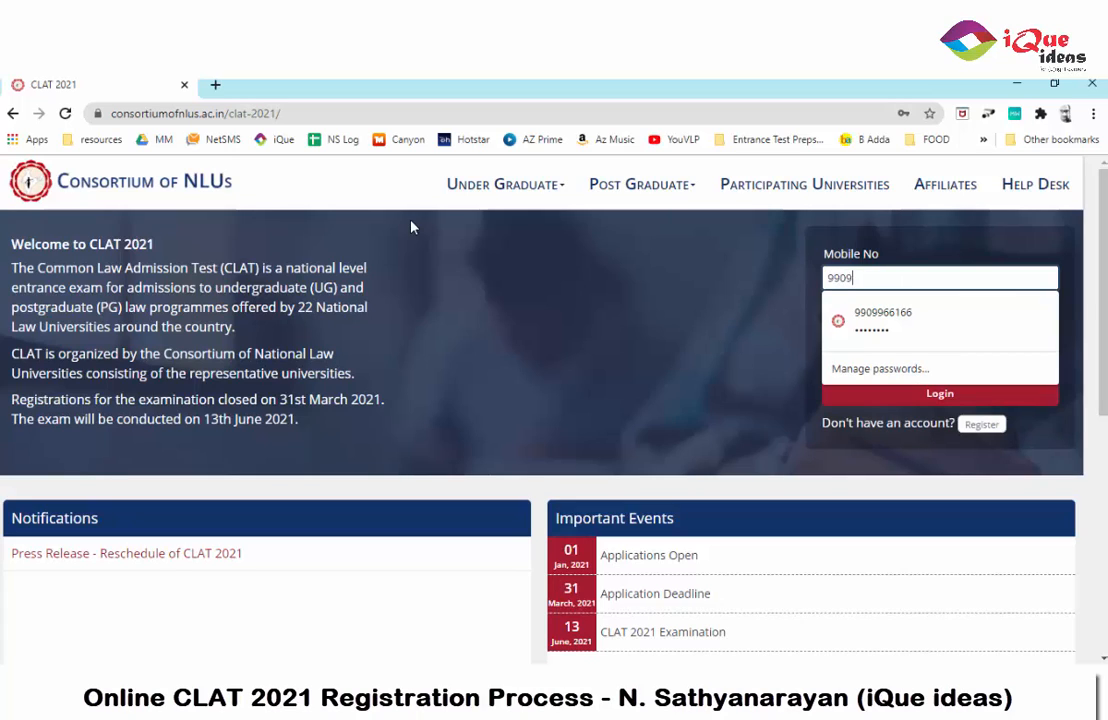
{"action": "key", "text": "Tab"}
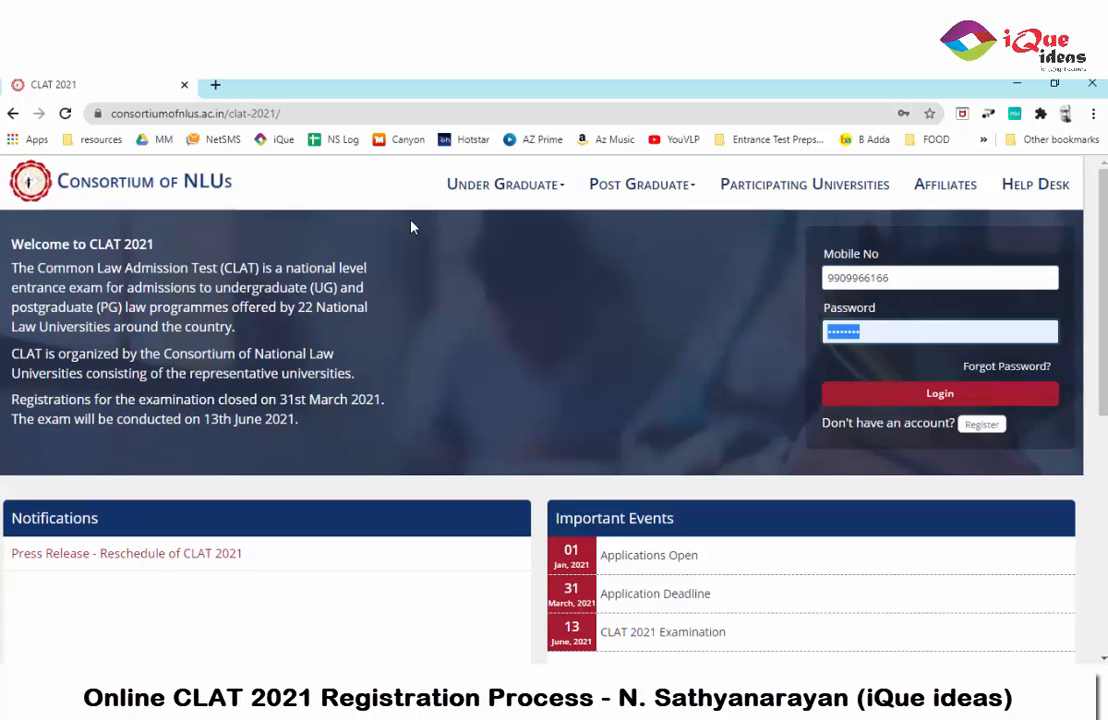
{"action": "type", "text": "••••••"}
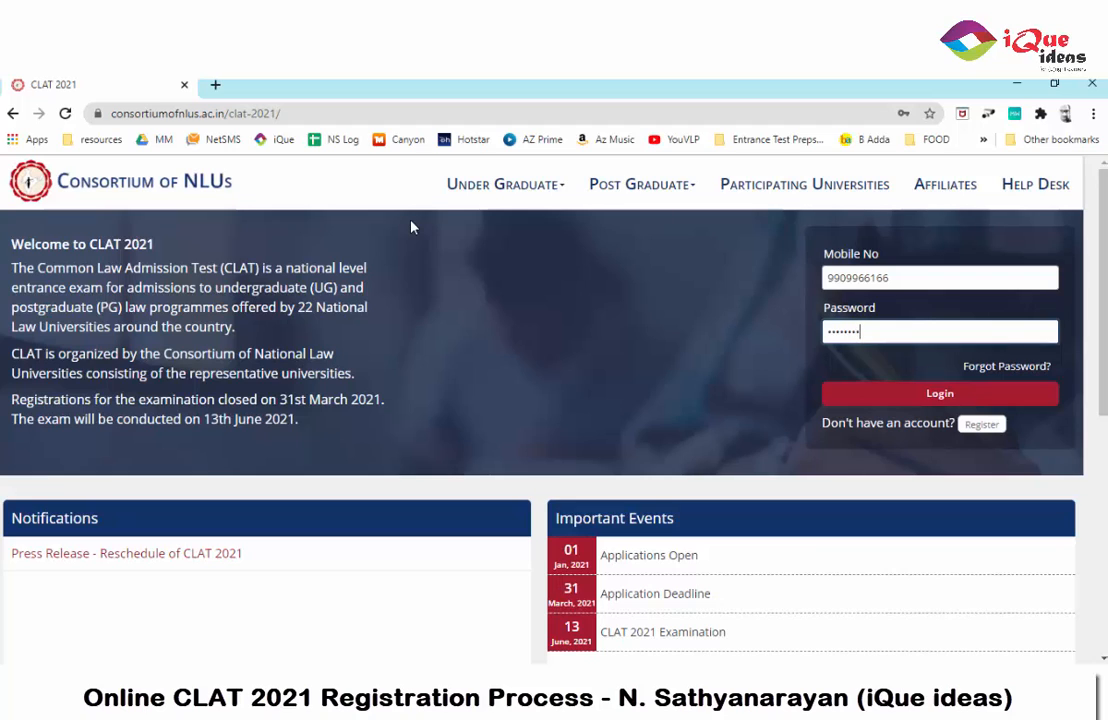
{"action": "left_click", "coordinate": [917, 396]}
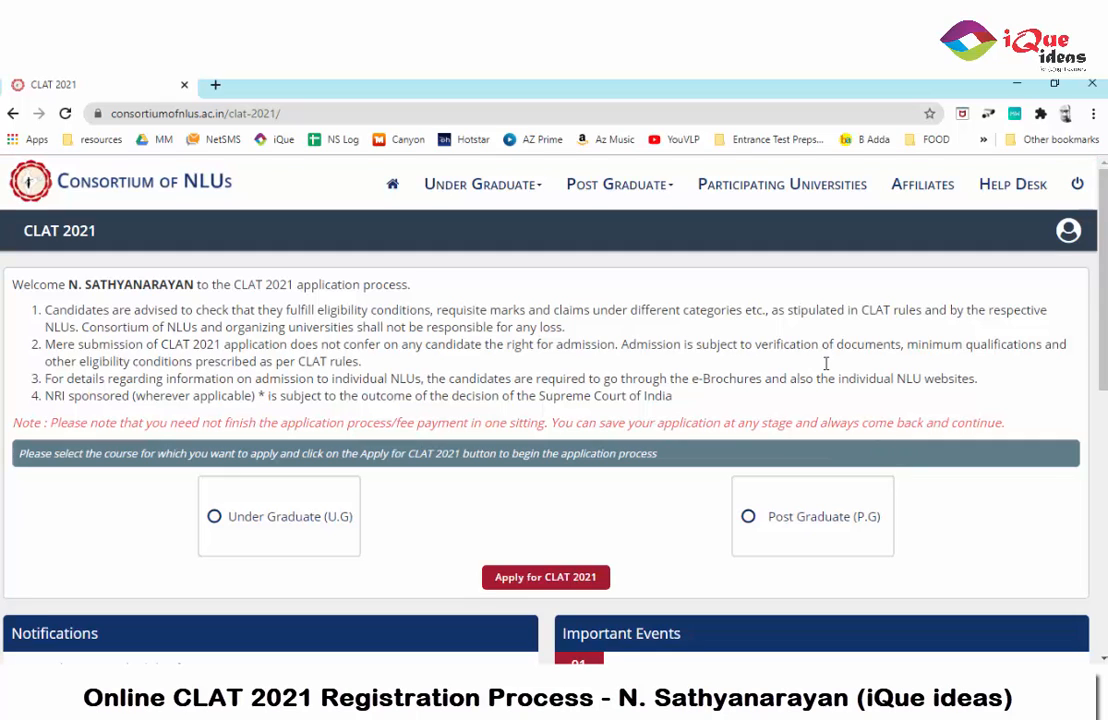
{"action": "scroll", "coordinate": [716, 321], "scroll_direction": "down", "scroll_amount": 2}
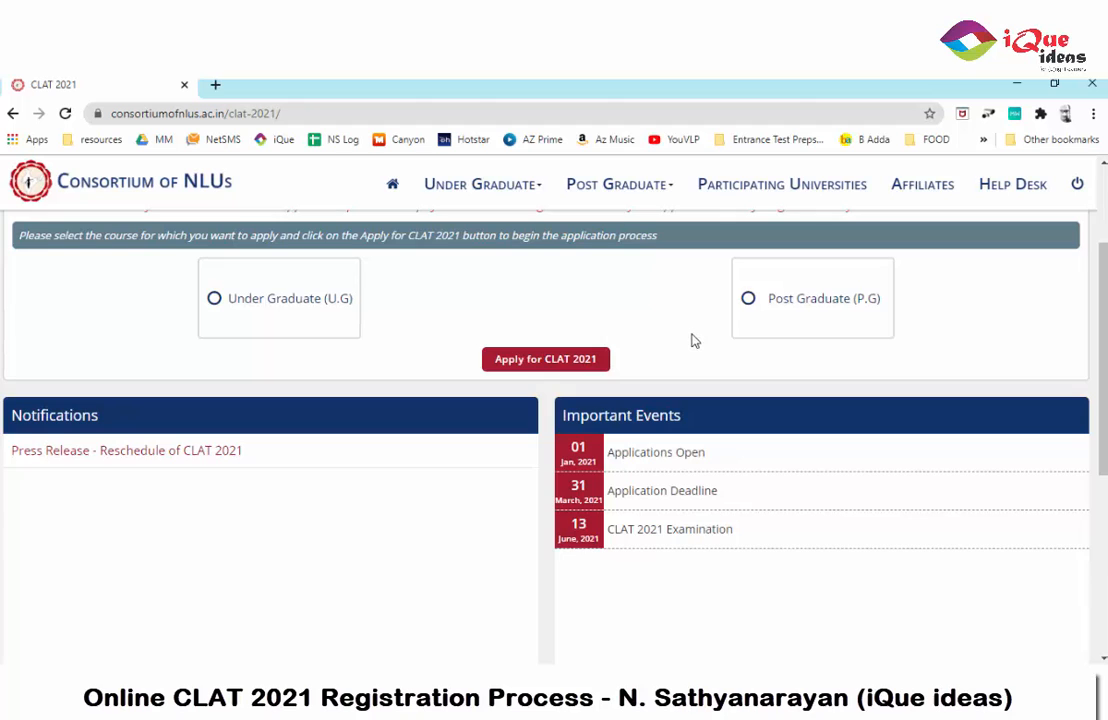
{"action": "scroll", "coordinate": [690, 350], "scroll_direction": "up", "scroll_amount": 2}
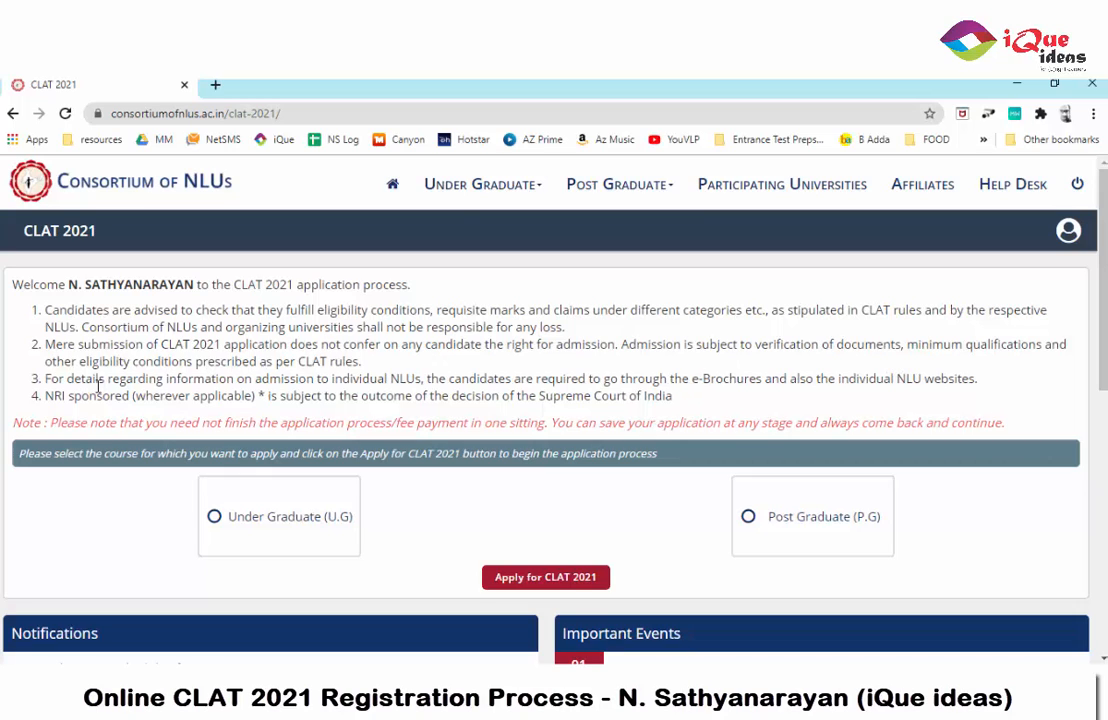
{"action": "left_click_drag", "start_coordinate": [44, 378], "coordinate": [105, 379]}
{"action": "left_click_drag", "start_coordinate": [226, 397], "coordinate": [734, 396]}
{"action": "left_click_drag", "start_coordinate": [943, 381], "coordinate": [976, 381]}
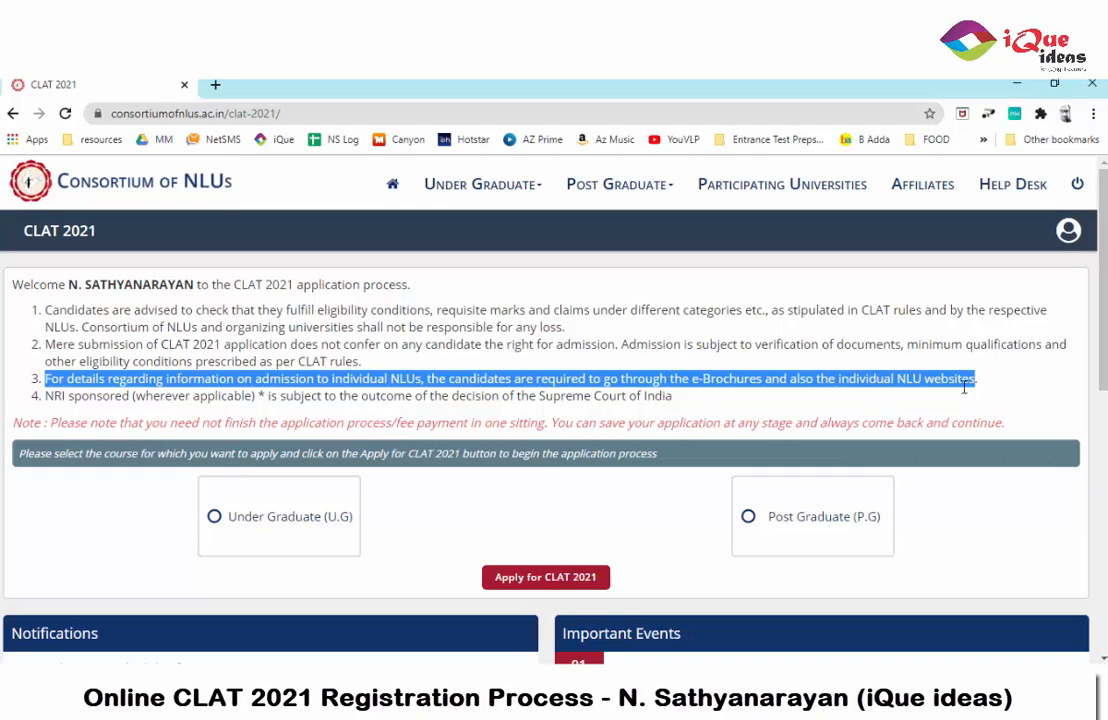
{"action": "left_click", "coordinate": [77, 400]}
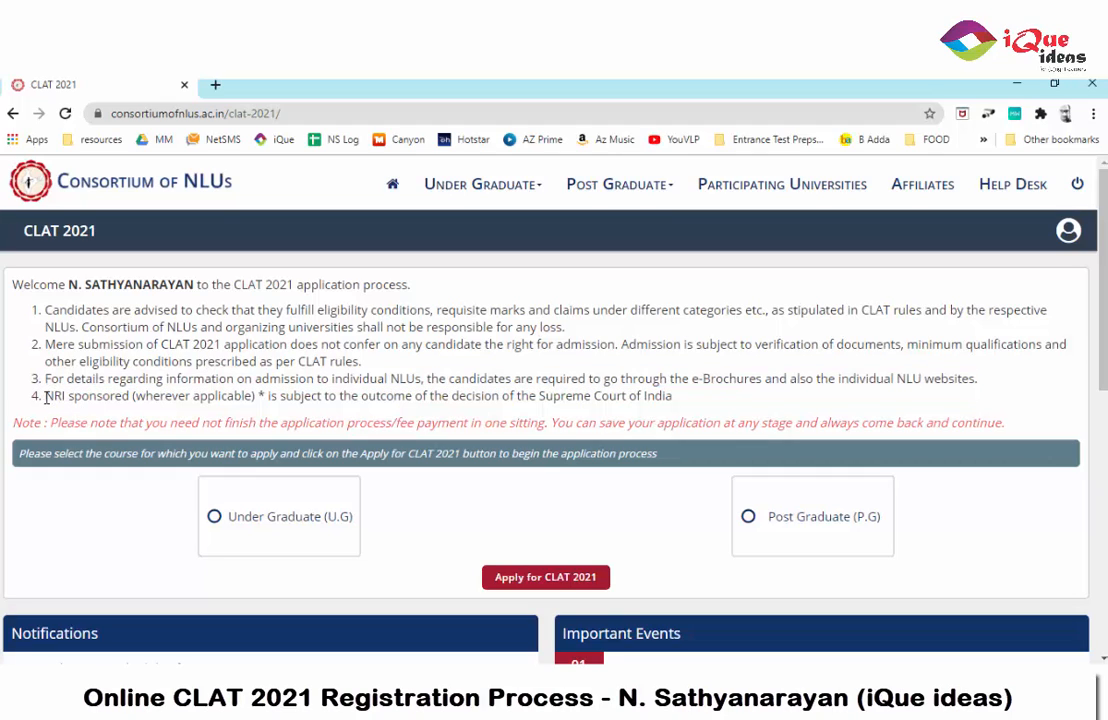
{"action": "left_click_drag", "start_coordinate": [47, 396], "coordinate": [677, 401]}
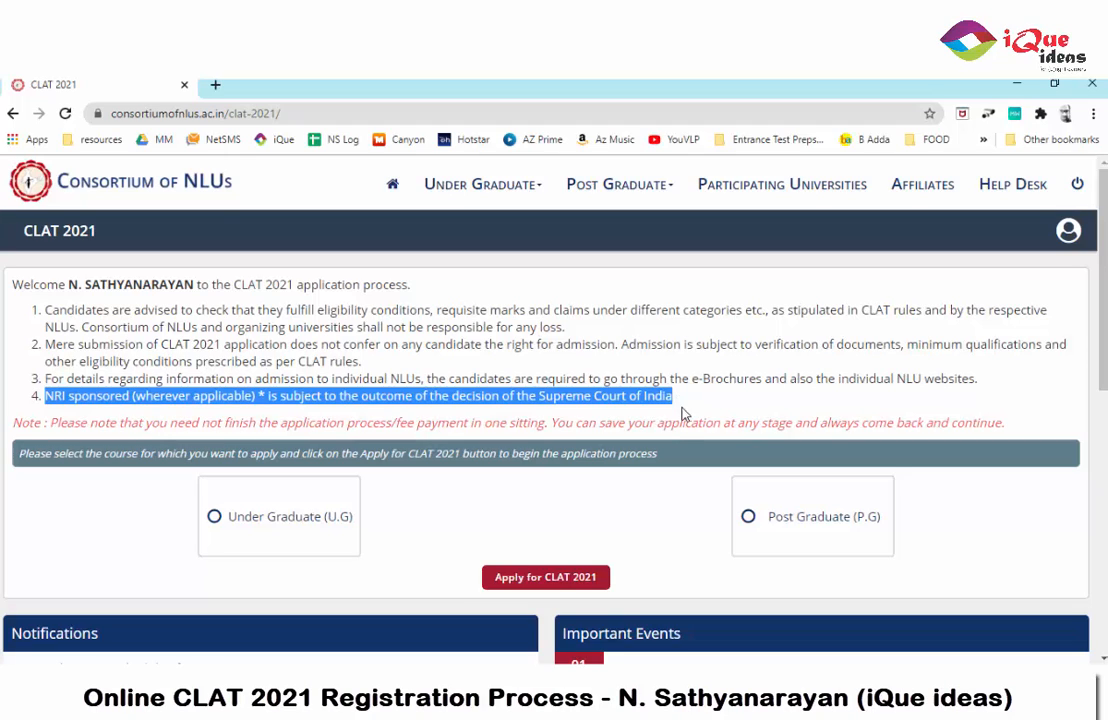
{"action": "left_click", "coordinate": [667, 424]}
{"action": "left_click_drag", "start_coordinate": [50, 422], "coordinate": [1034, 425]}
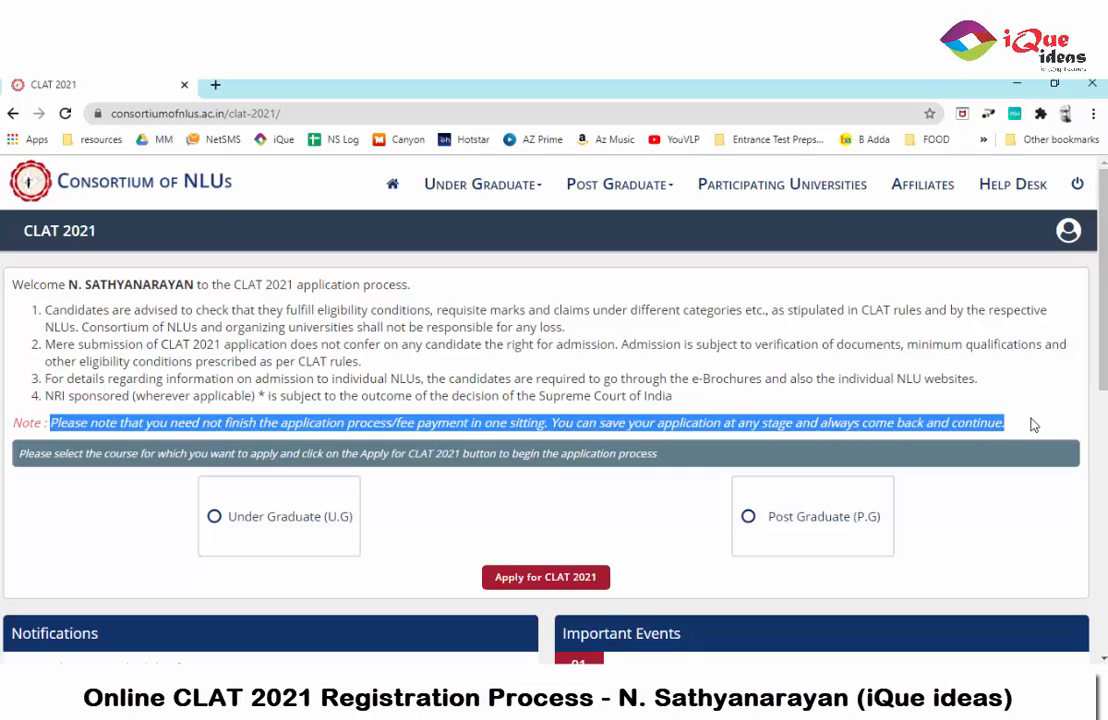
{"action": "left_click", "coordinate": [1033, 425]}
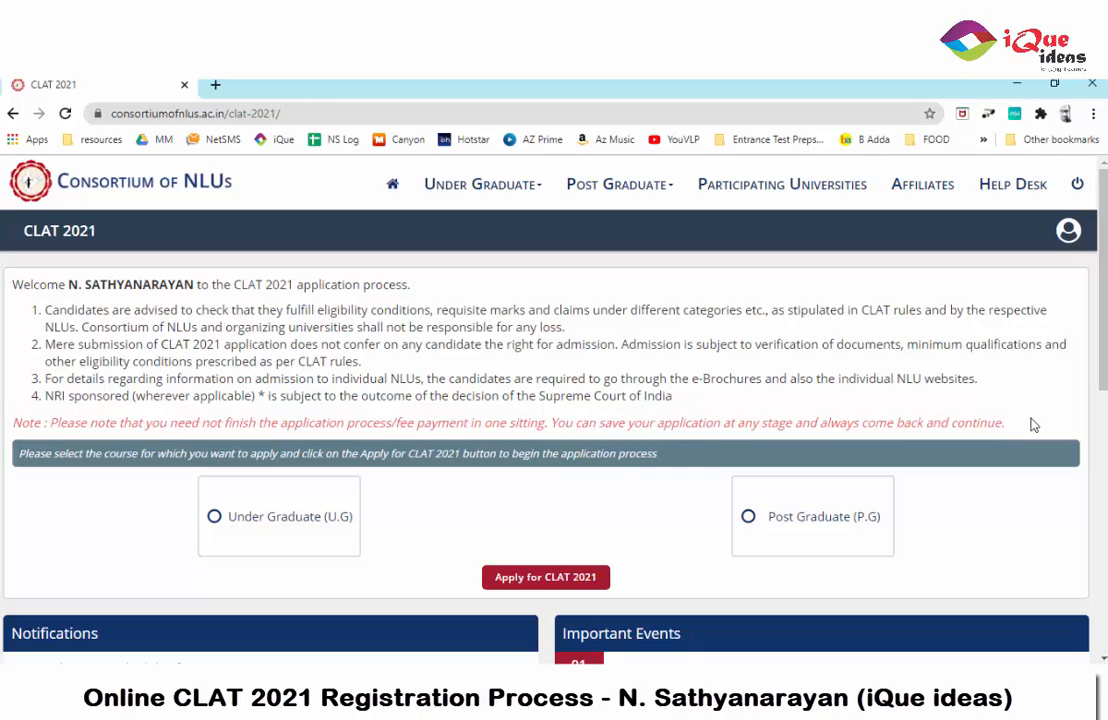
{"action": "left_click", "coordinate": [537, 187]}
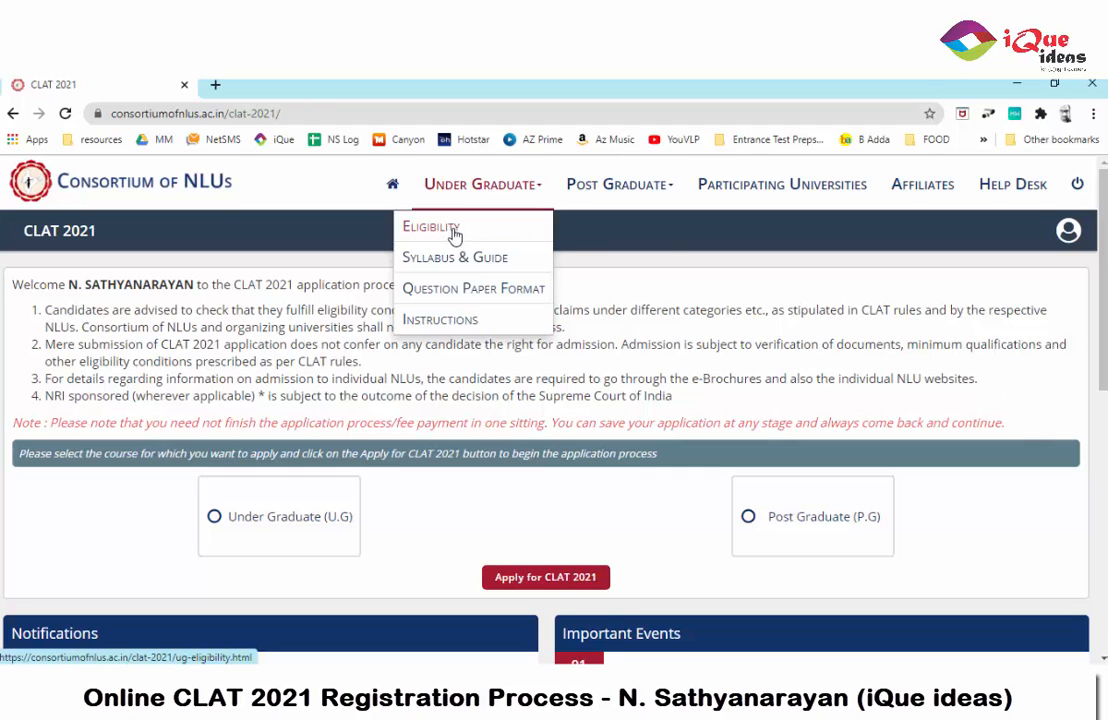
{"action": "left_click", "coordinate": [673, 188]}
{"action": "left_click", "coordinate": [673, 190]}
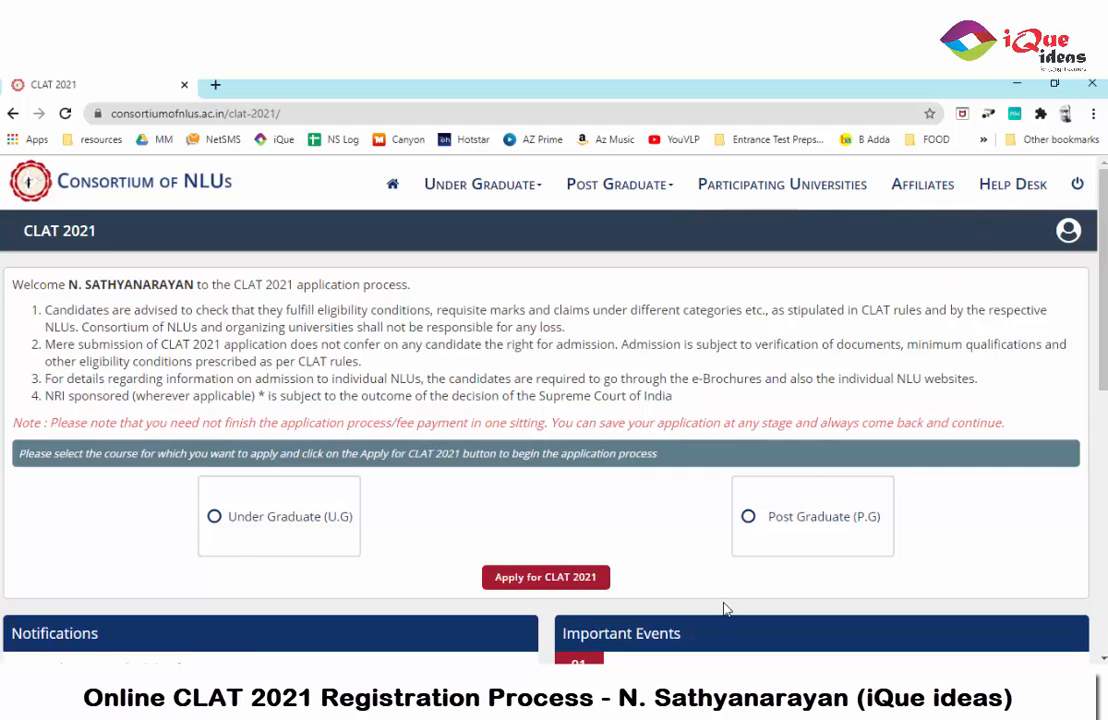
{"action": "scroll", "coordinate": [700, 475], "scroll_direction": "down", "scroll_amount": 3}
{"action": "scroll", "coordinate": [480, 553], "scroll_direction": "up", "scroll_amount": 3}
Select Under Graduate (U.G), choose Apply for CLAT 2021 and confirm with Ok
{"action": "left_click", "coordinate": [215, 518]}
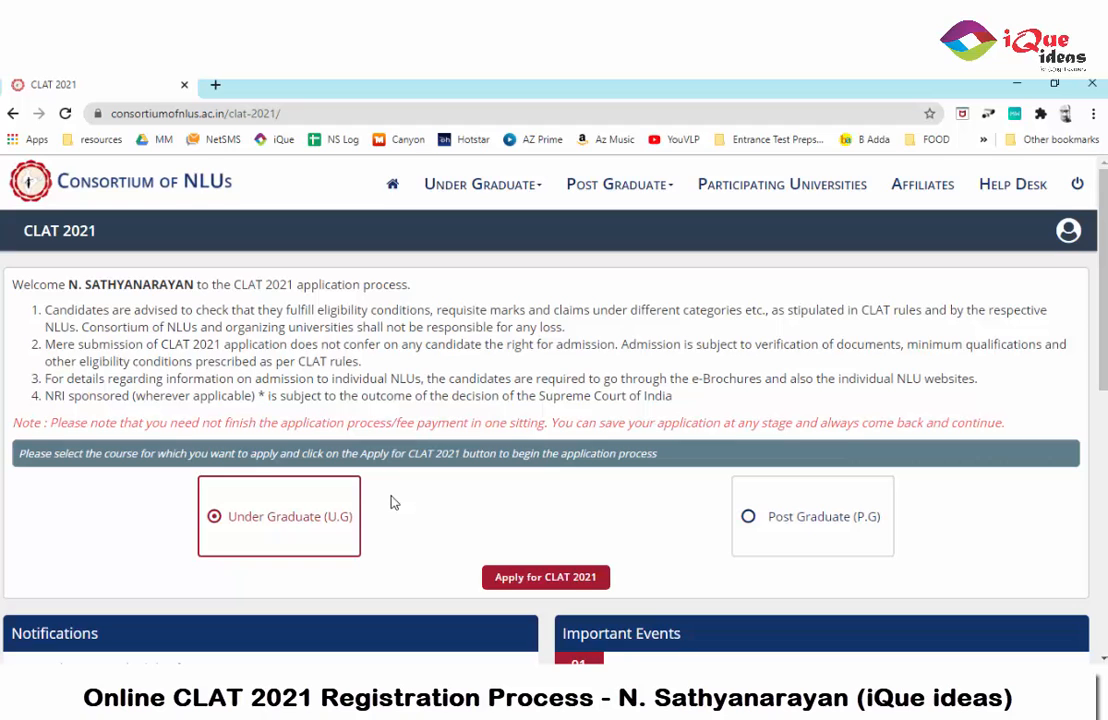
{"action": "scroll", "coordinate": [391, 503], "scroll_direction": "down", "scroll_amount": 2}
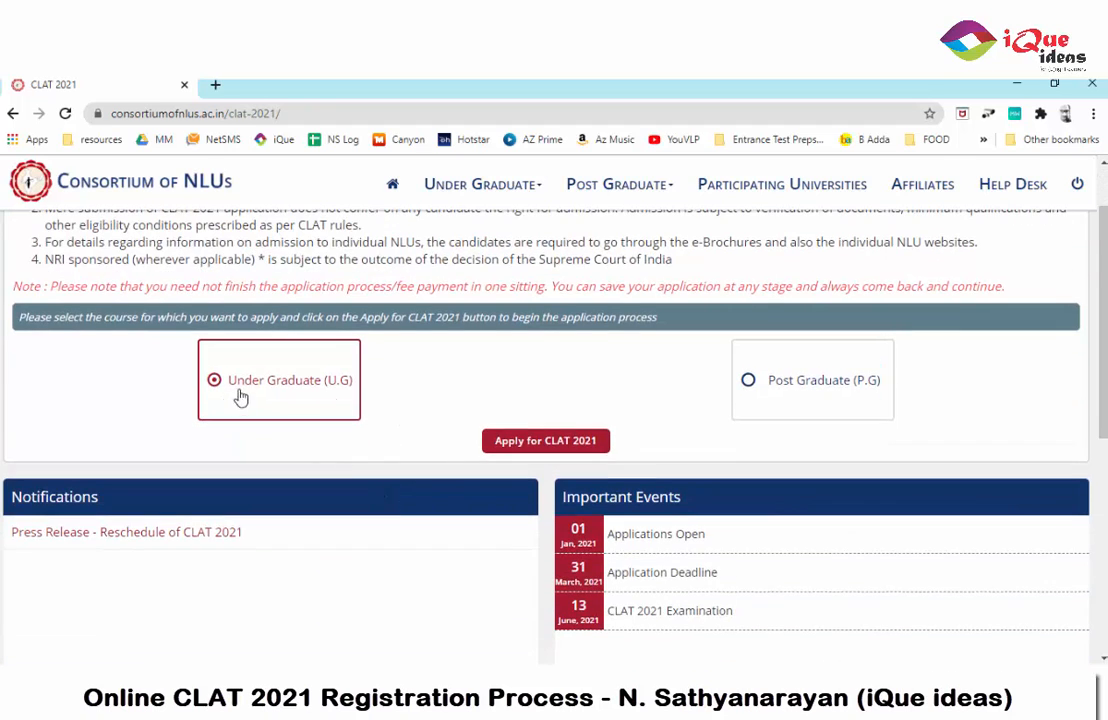
{"action": "left_click", "coordinate": [546, 440]}
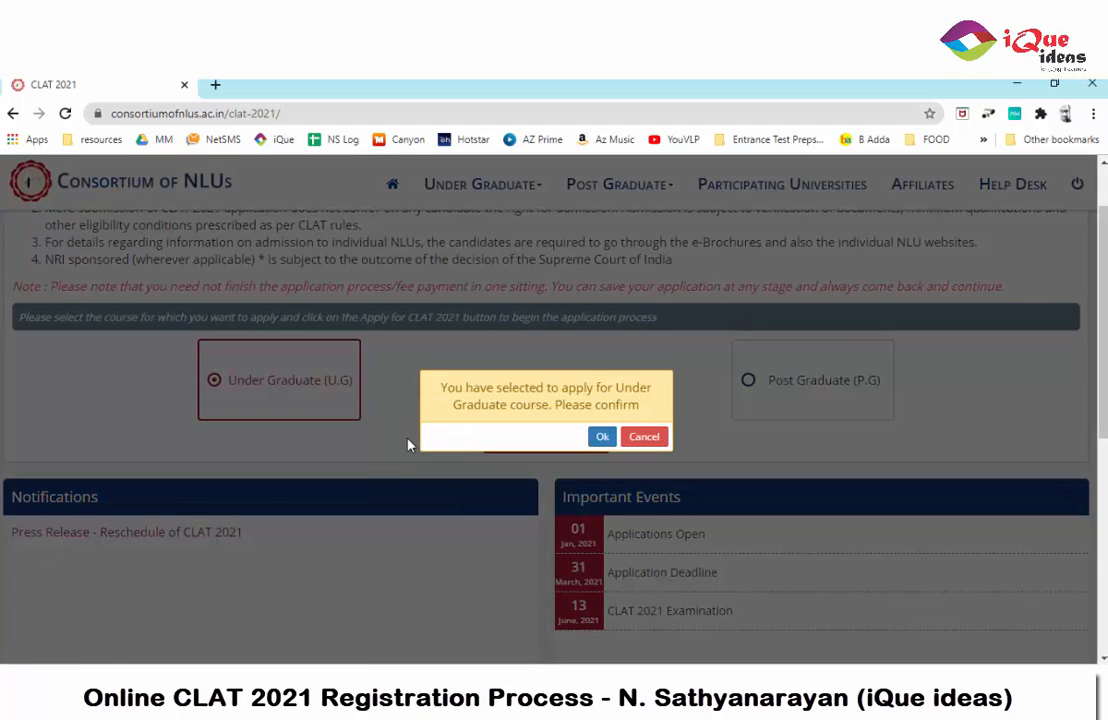
{"action": "left_click", "coordinate": [602, 439]}
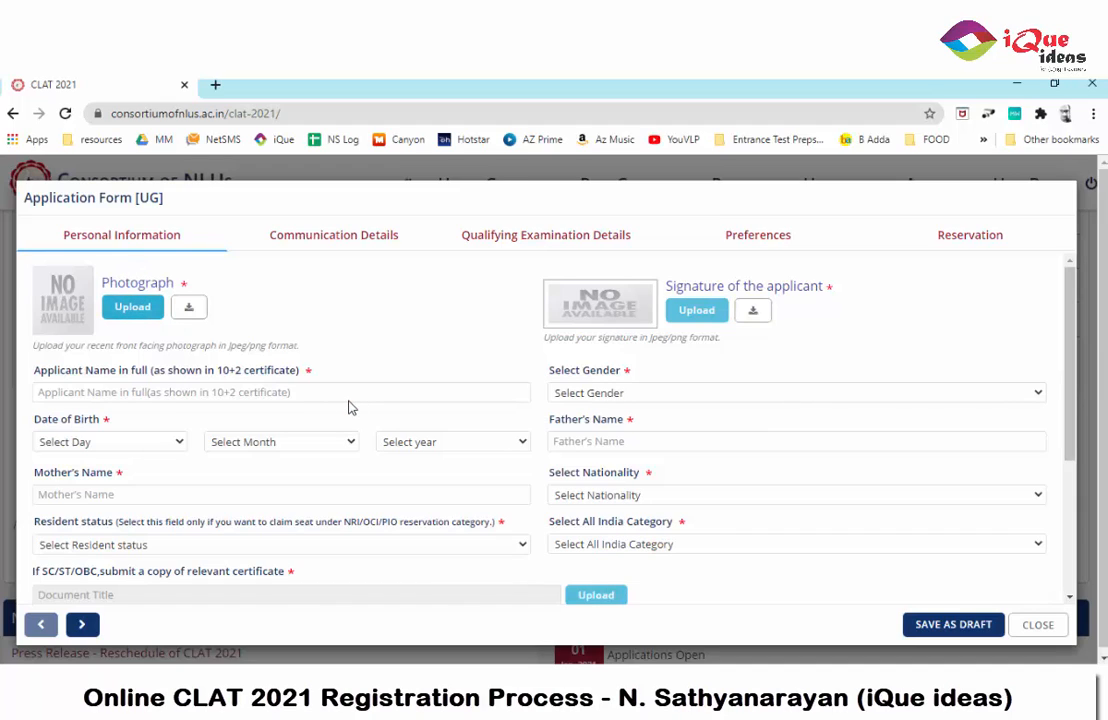
Upload the photo JPG from 2019-20 > CLAT DOCS as the Photograph, cropped slightly zoomed out
{"action": "left_click", "coordinate": [140, 307]}
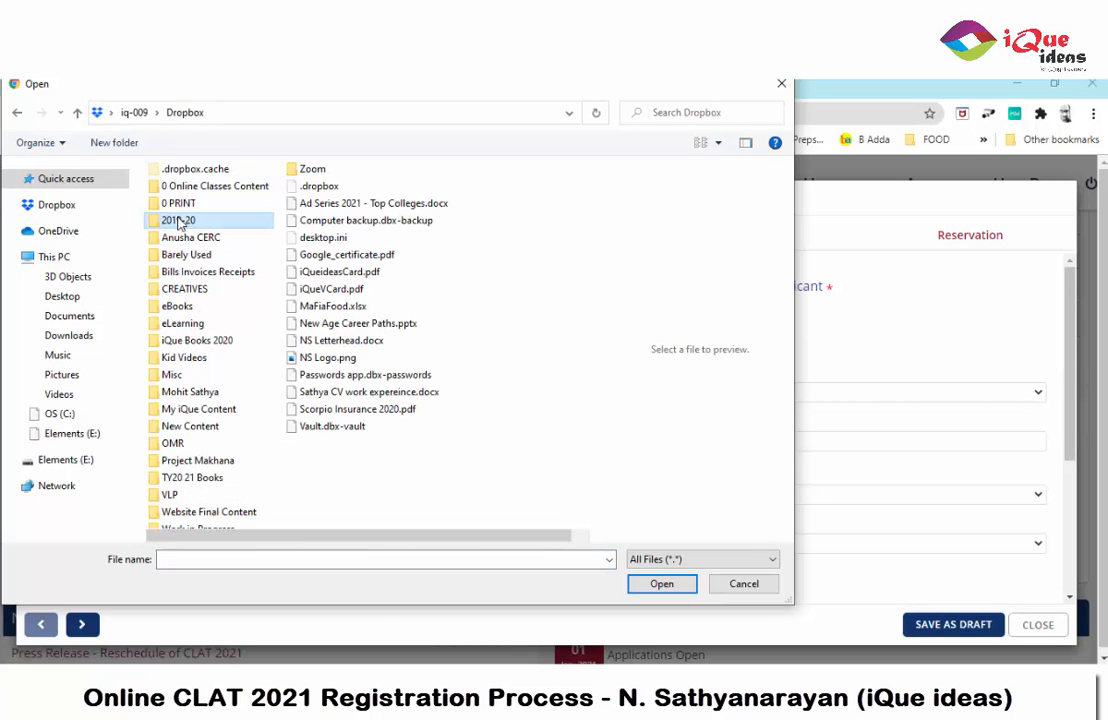
{"action": "double_click", "coordinate": [179, 222]}
{"action": "double_click", "coordinate": [253, 245]}
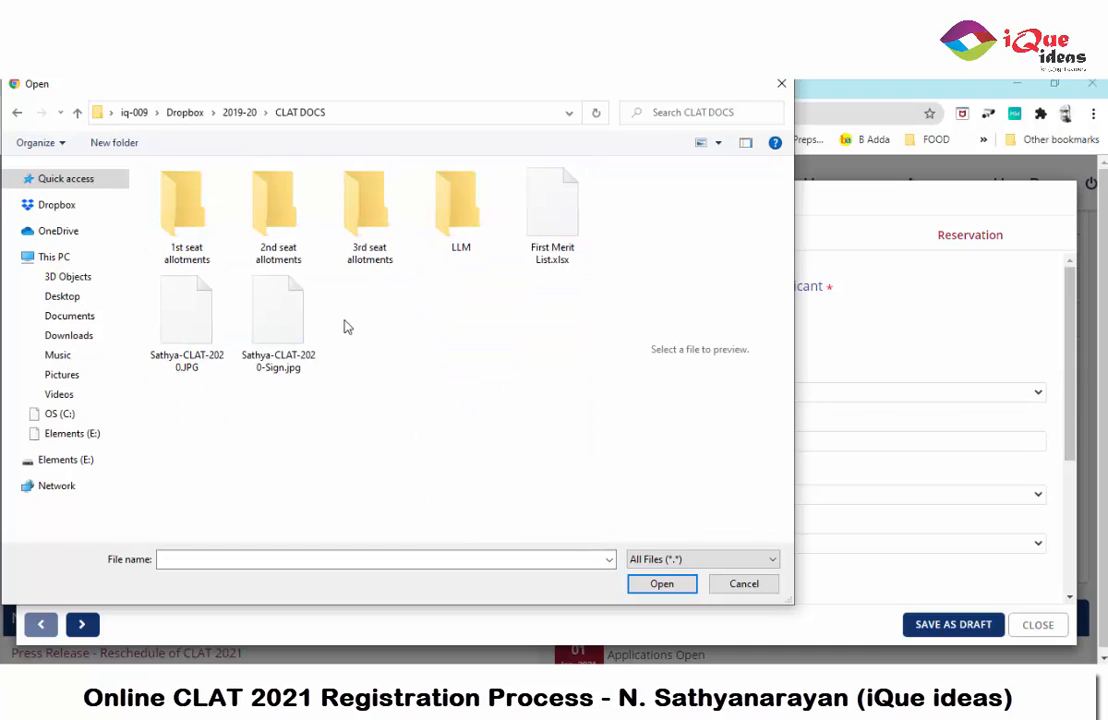
{"action": "left_click", "coordinate": [184, 319]}
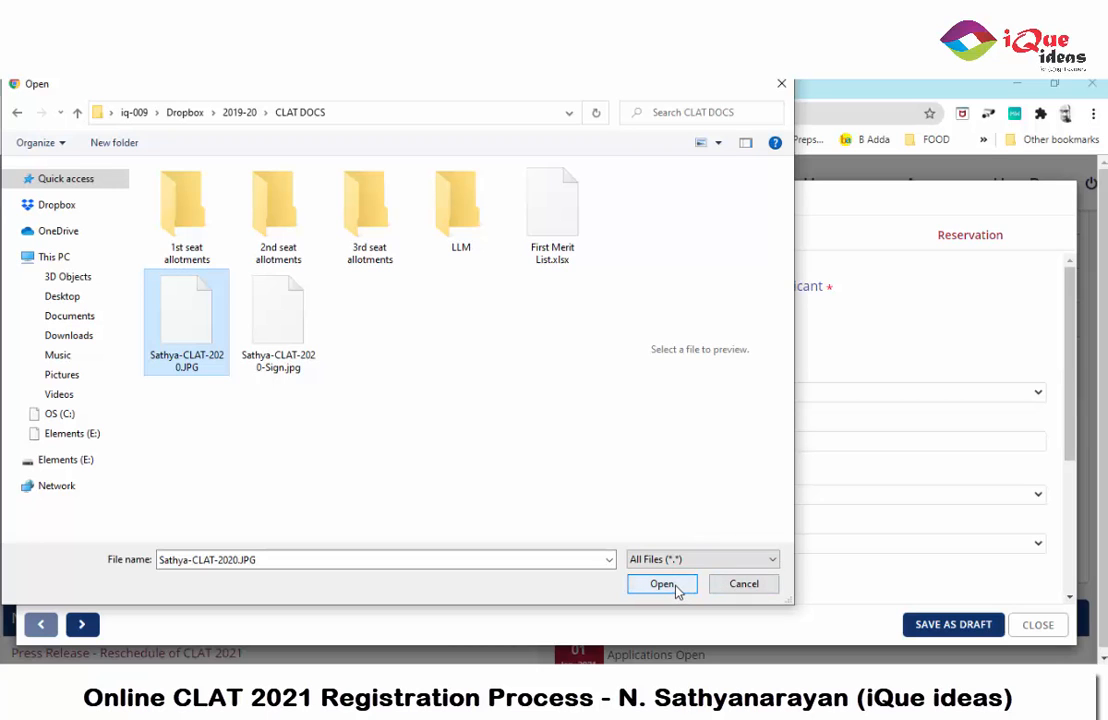
{"action": "left_click", "coordinate": [676, 589]}
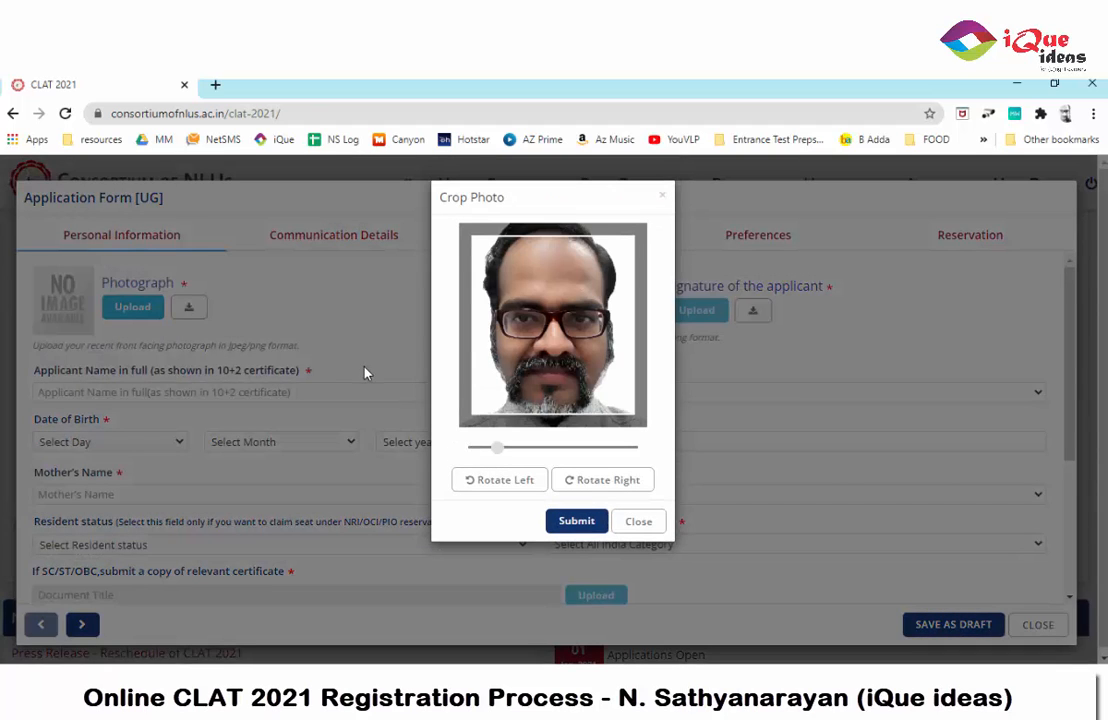
{"action": "left_click_drag", "start_coordinate": [497, 453], "coordinate": [494, 459]}
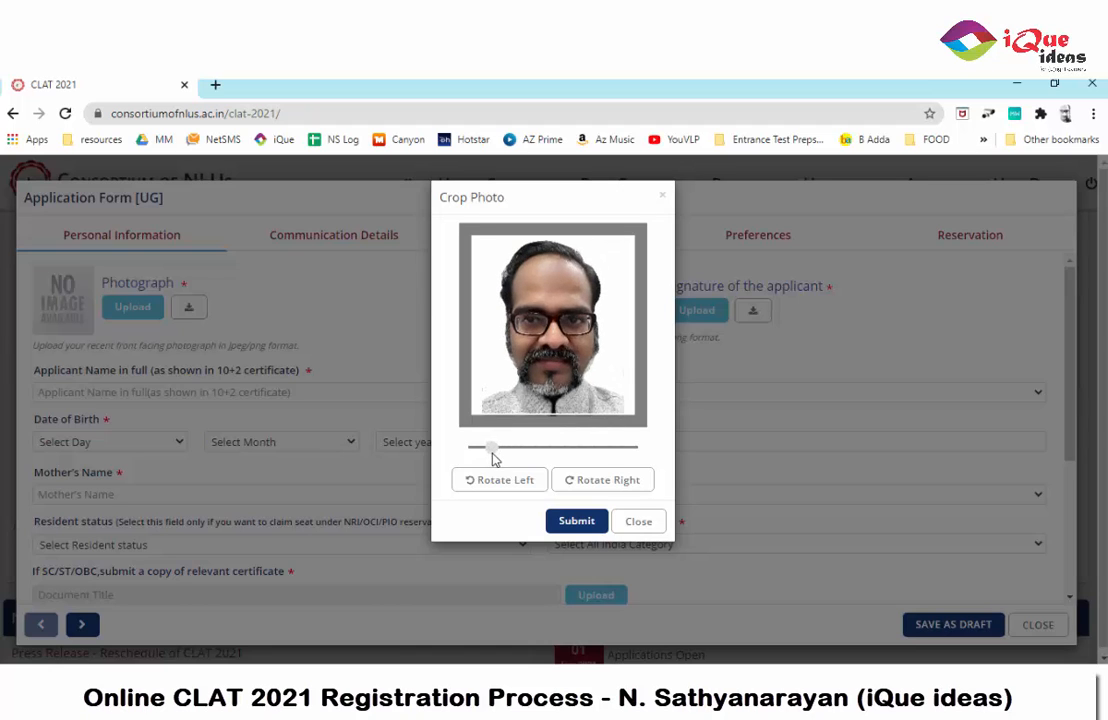
{"action": "left_click", "coordinate": [577, 521]}
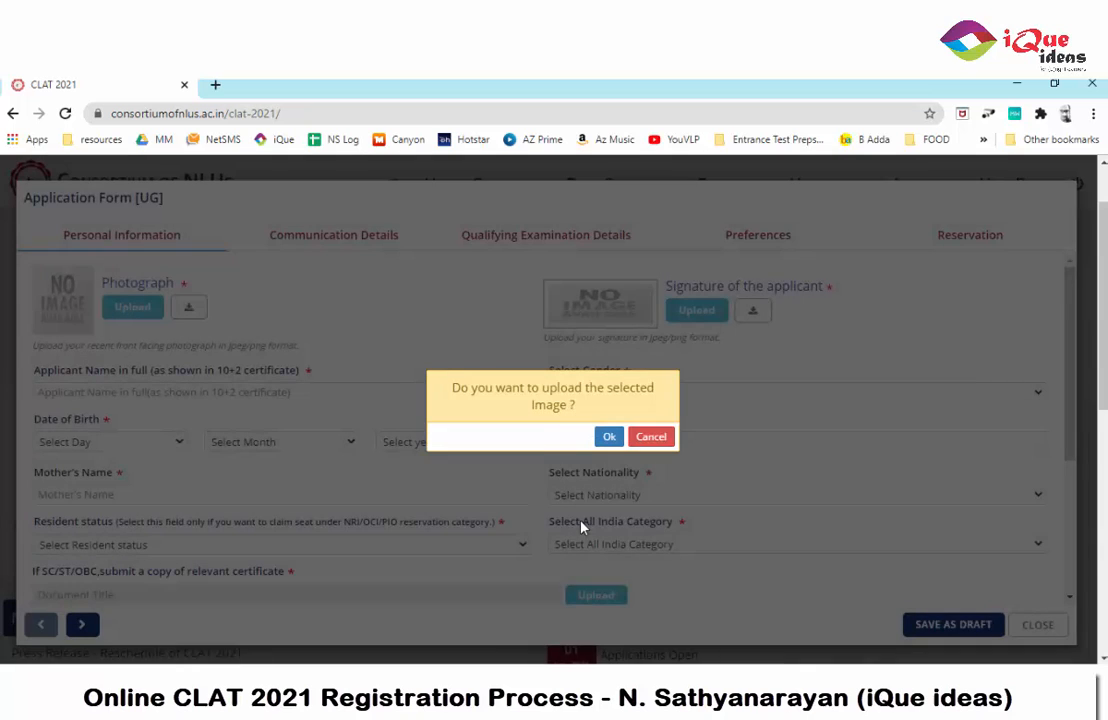
{"action": "left_click", "coordinate": [609, 437]}
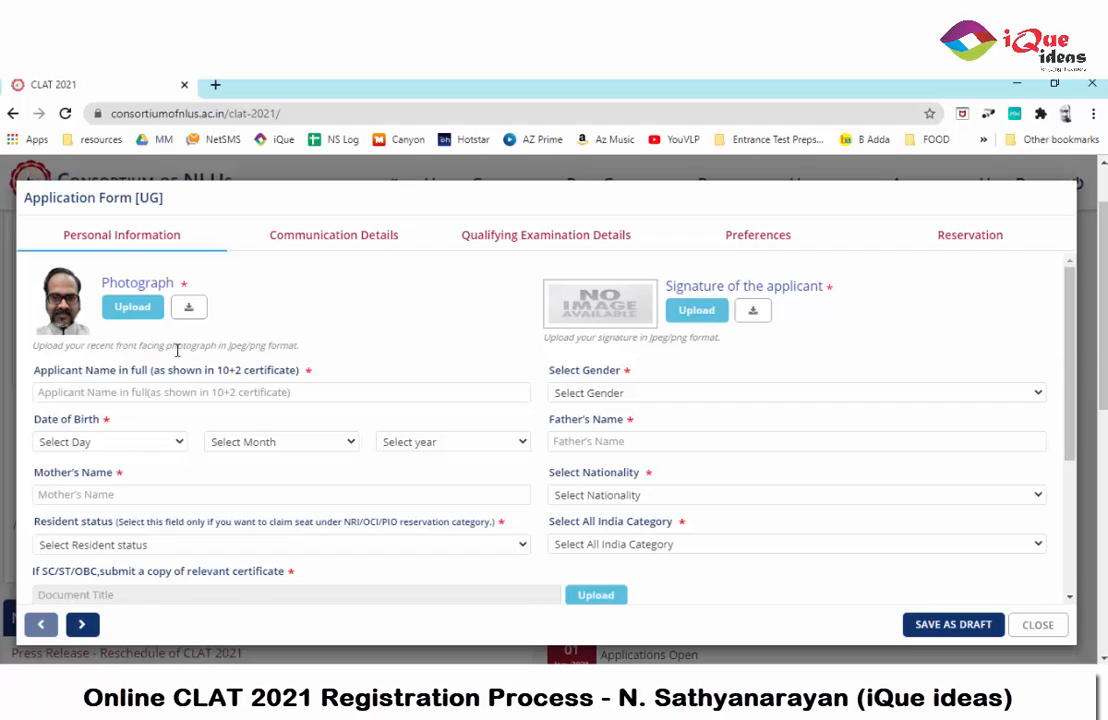
Upload Sign.jpg from CLAT DOCS as the Signature, crop it and confirm
{"action": "left_click_drag", "start_coordinate": [227, 346], "coordinate": [268, 348]}
{"action": "left_click", "coordinate": [723, 358]}
{"action": "left_click", "coordinate": [705, 319]}
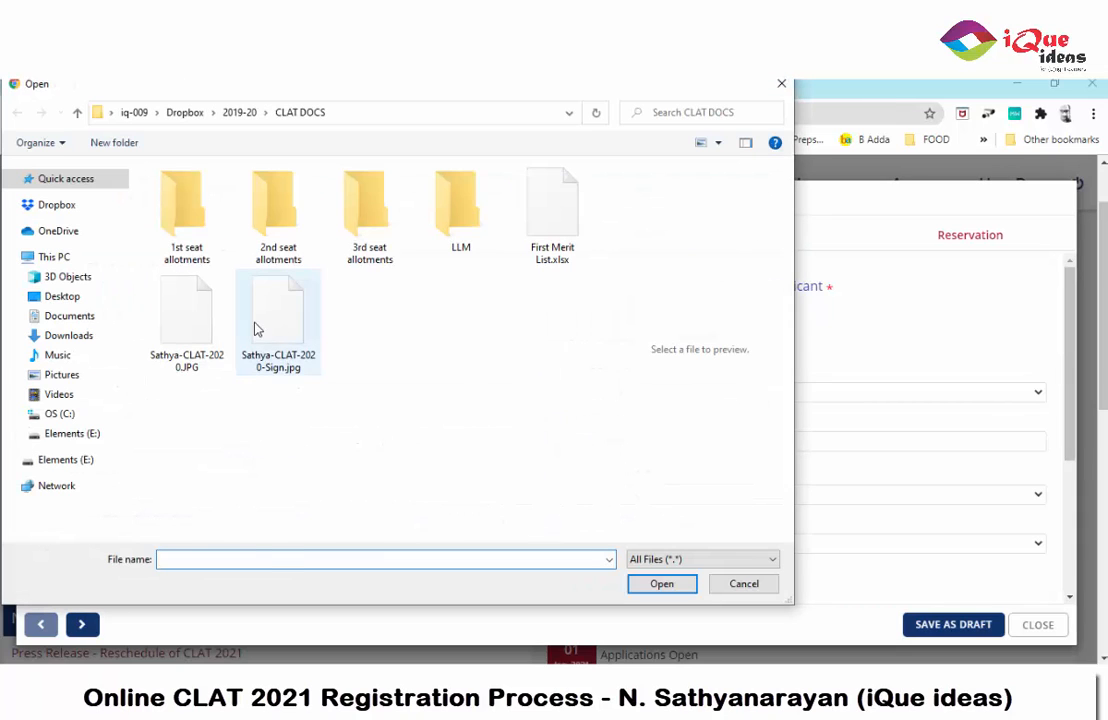
{"action": "left_click", "coordinate": [256, 325]}
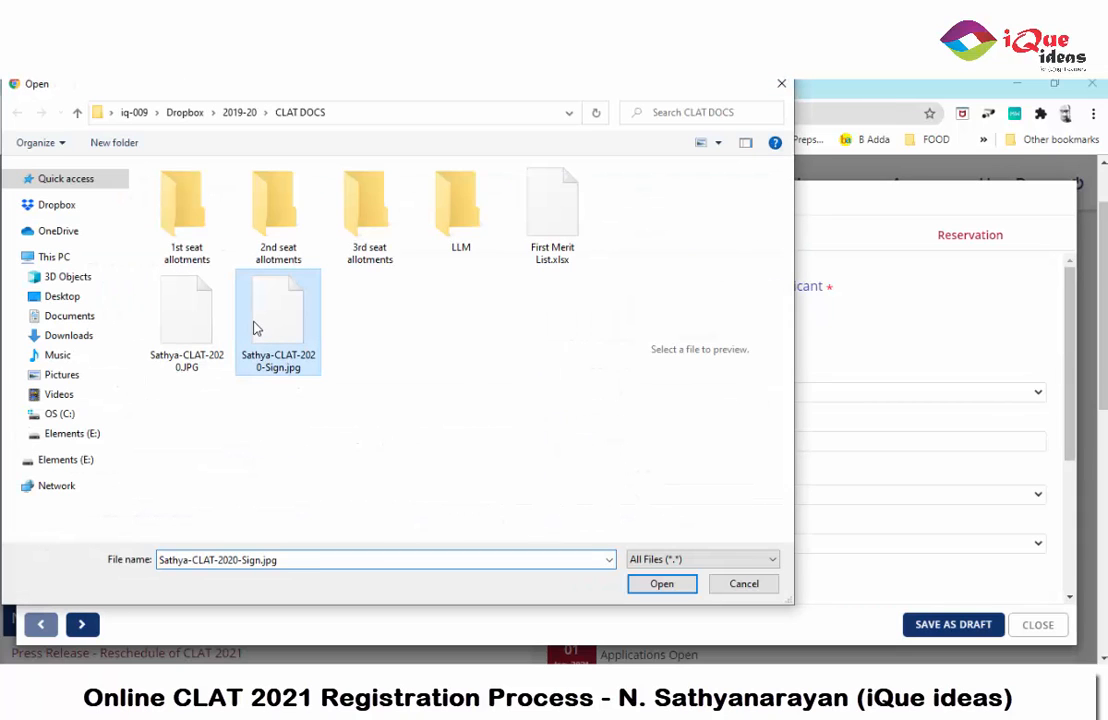
{"action": "left_click", "coordinate": [667, 590]}
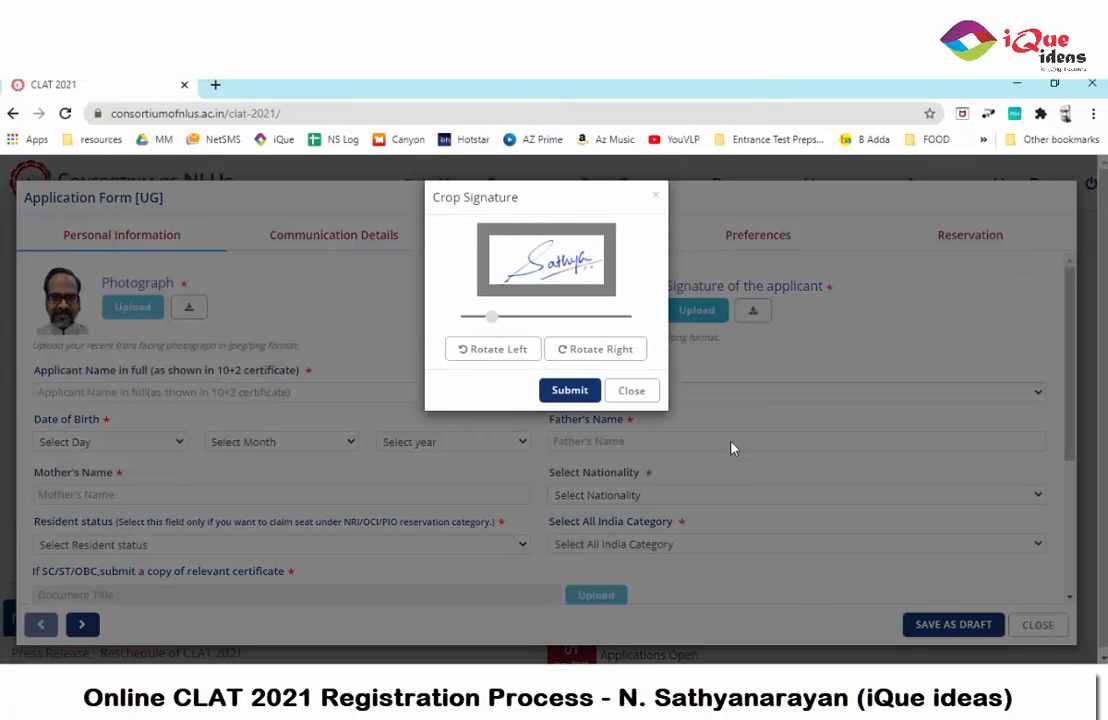
{"action": "left_click_drag", "start_coordinate": [489, 319], "coordinate": [491, 323]}
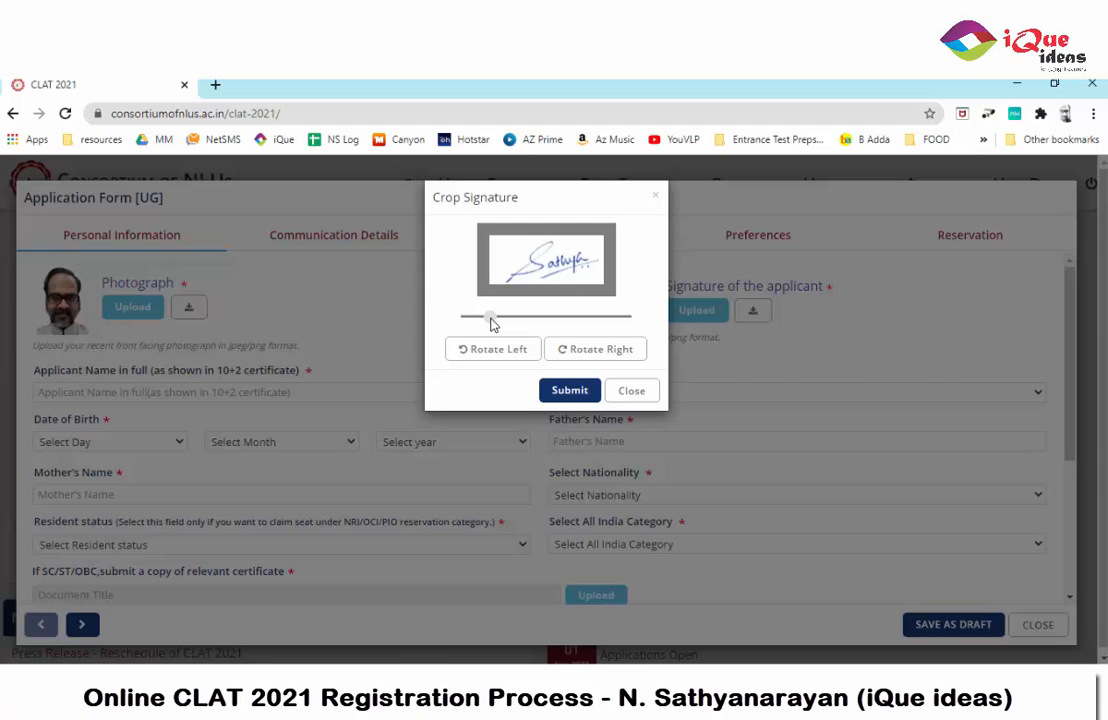
{"action": "left_click", "coordinate": [576, 391]}
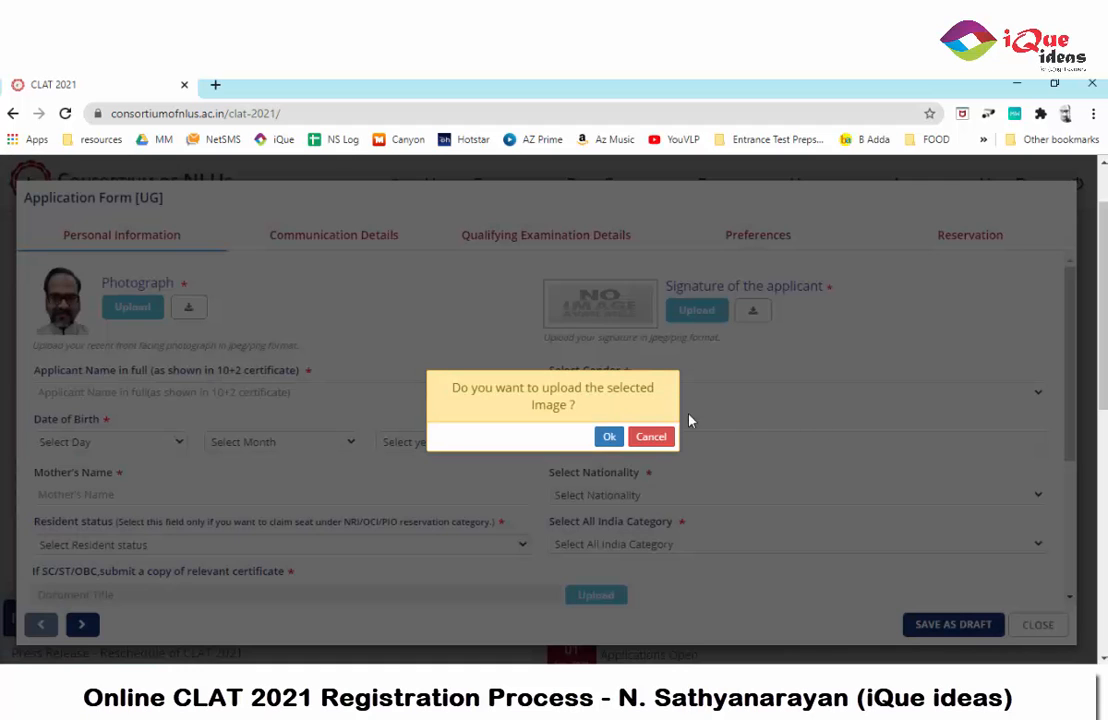
{"action": "left_click", "coordinate": [609, 436]}
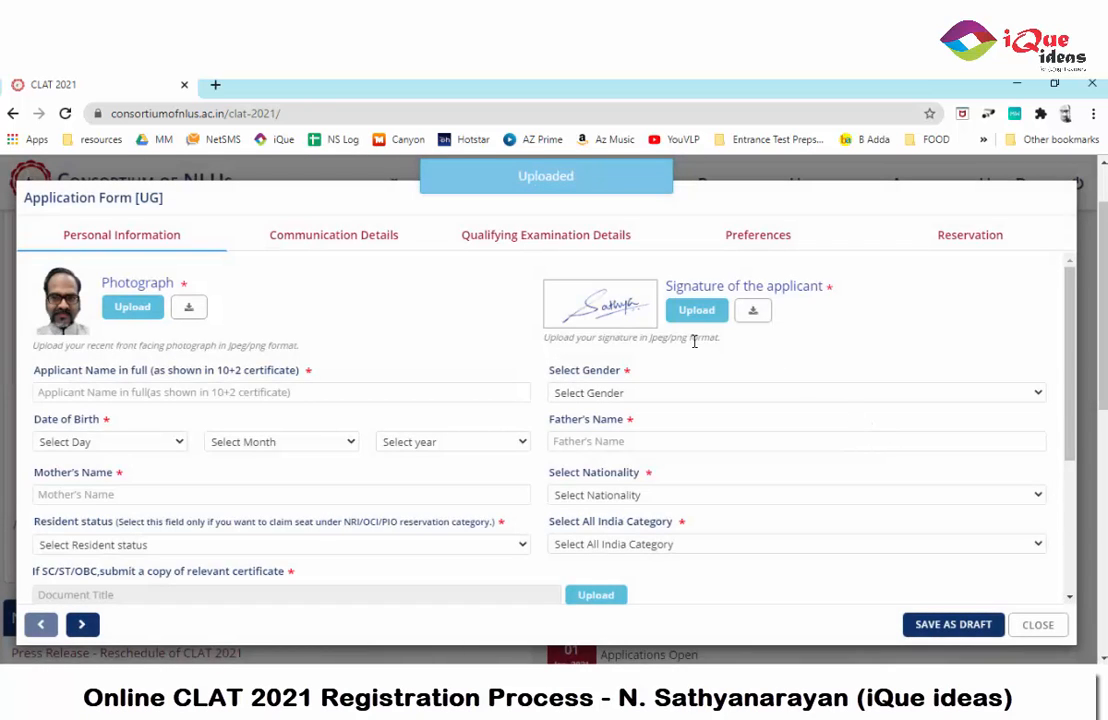
{"action": "left_click_drag", "start_coordinate": [648, 338], "coordinate": [690, 341]}
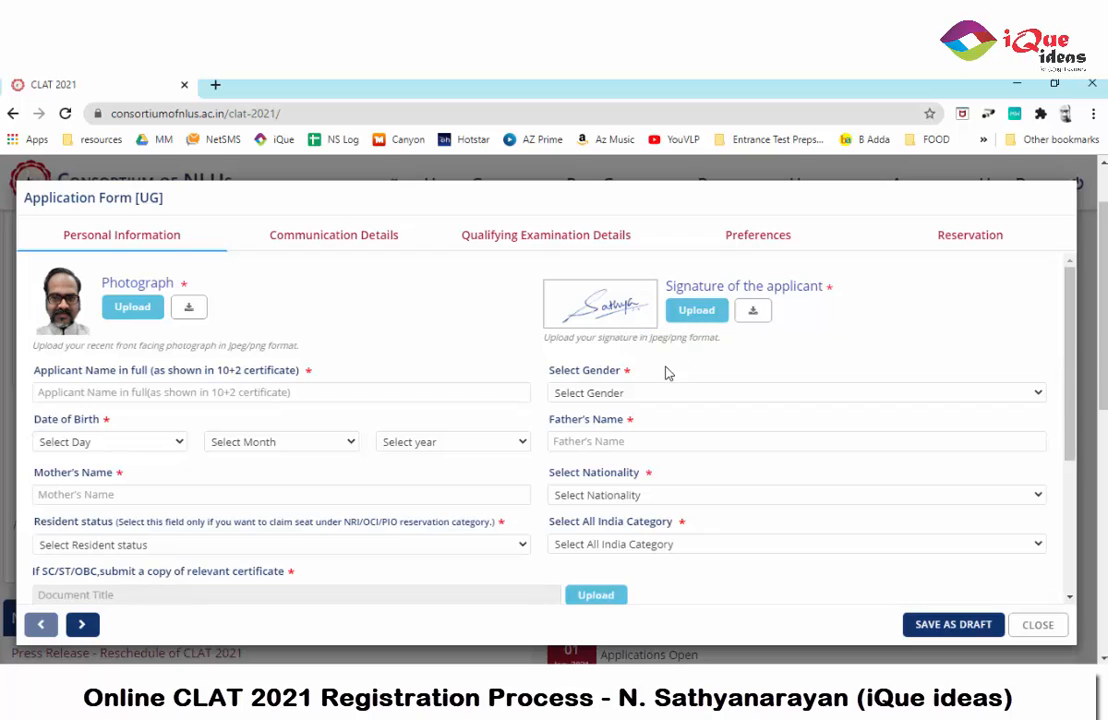
Enter the applicant's full name and set gender to Male
{"action": "left_click", "coordinate": [311, 393]}
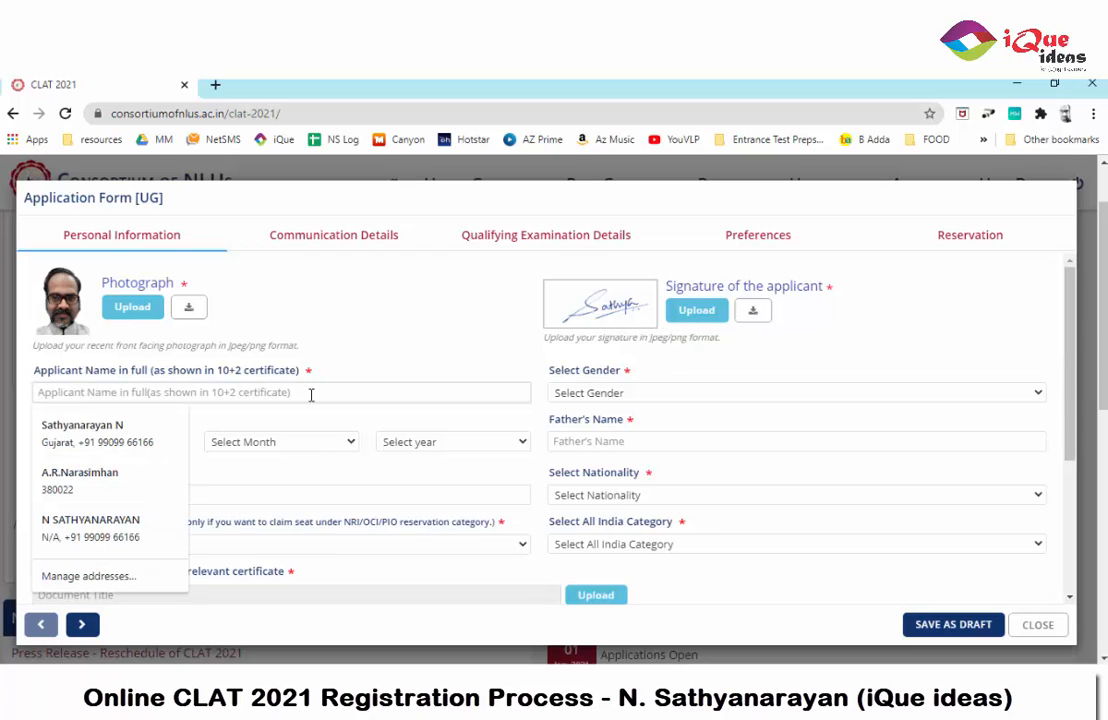
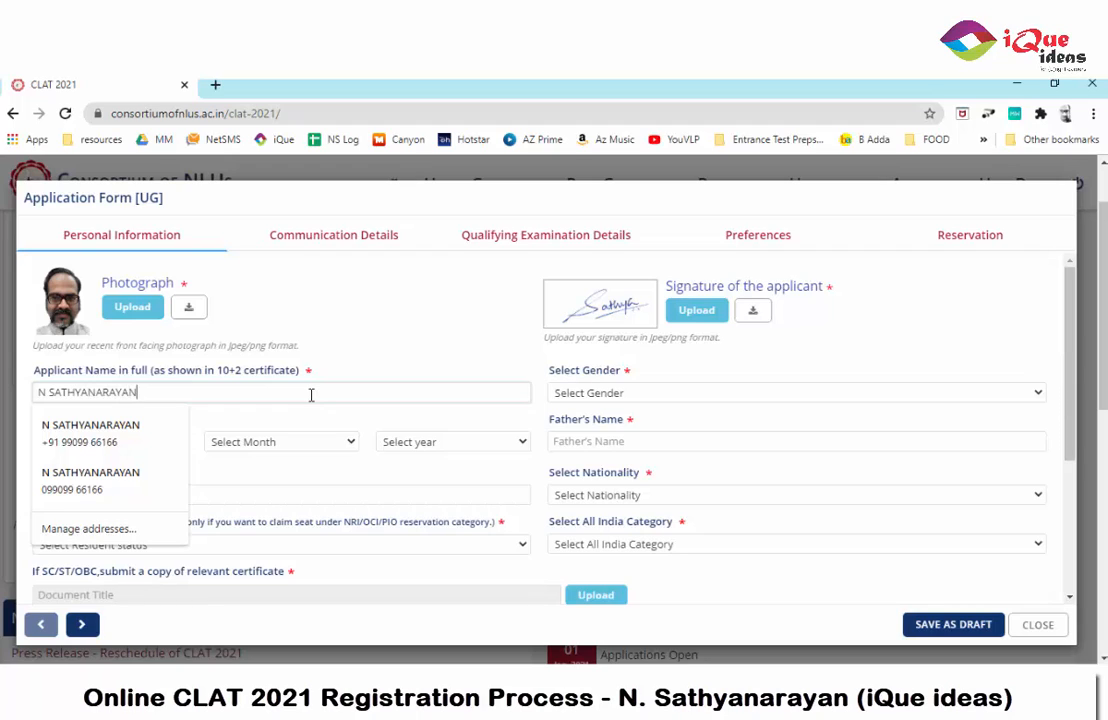
{"action": "key", "text": "Escape"}
{"action": "left_click", "coordinate": [638, 396]}
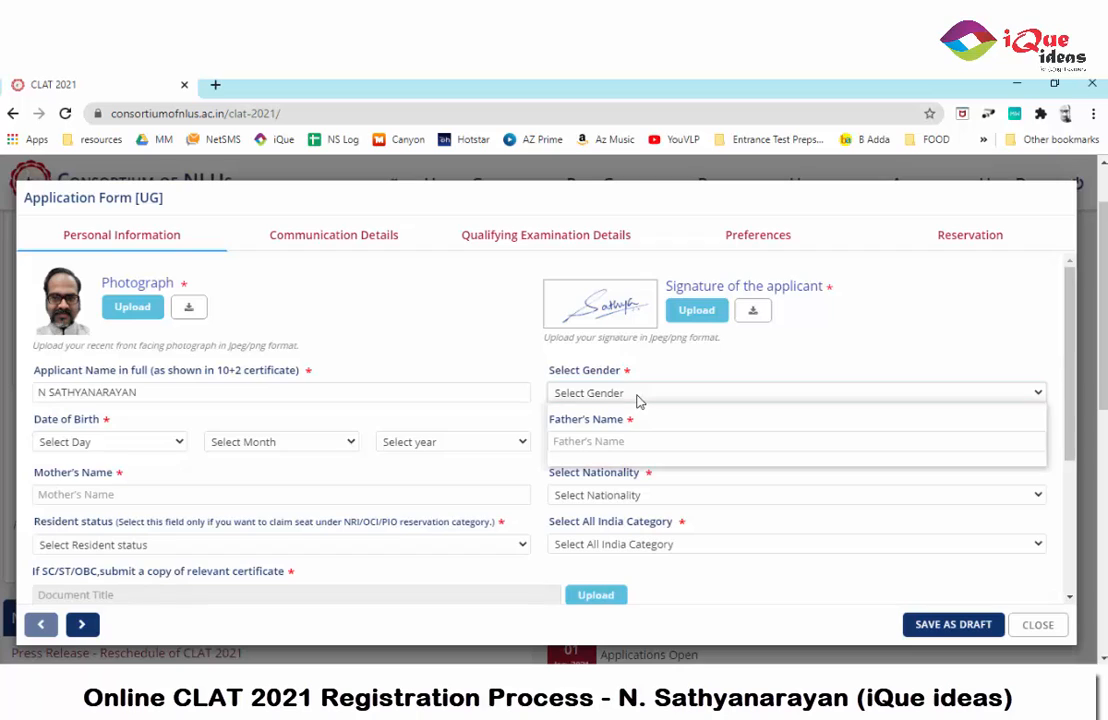
{"action": "left_click", "coordinate": [618, 428]}
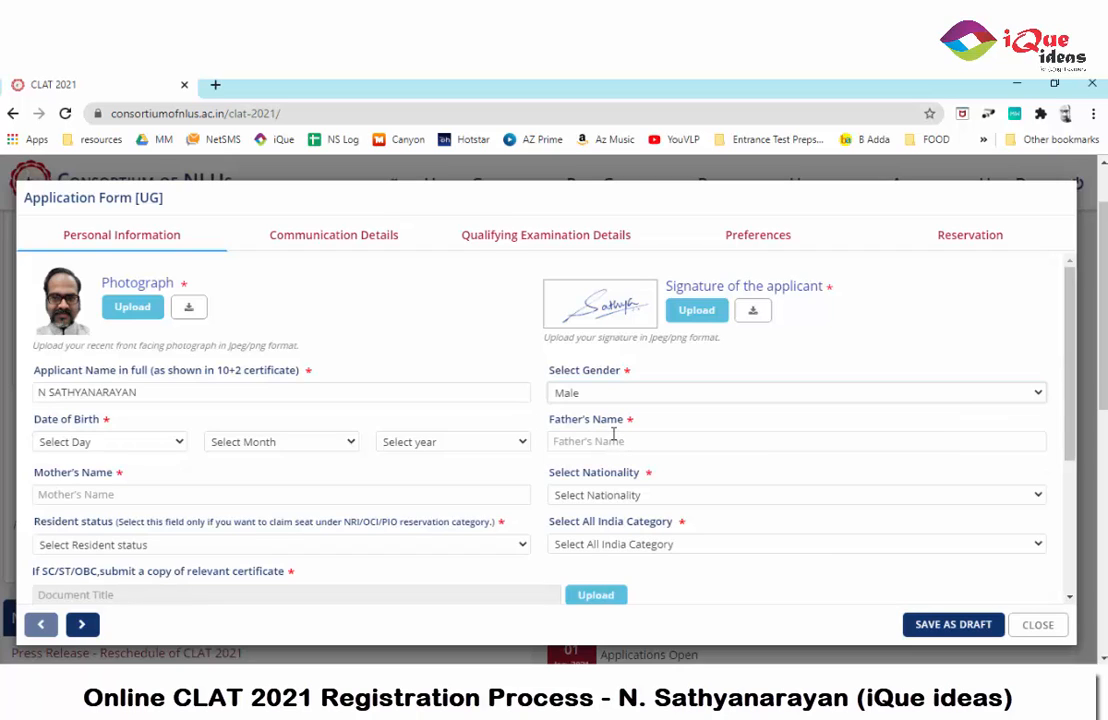
{"action": "left_click", "coordinate": [140, 441]}
{"action": "left_click", "coordinate": [58, 139]}
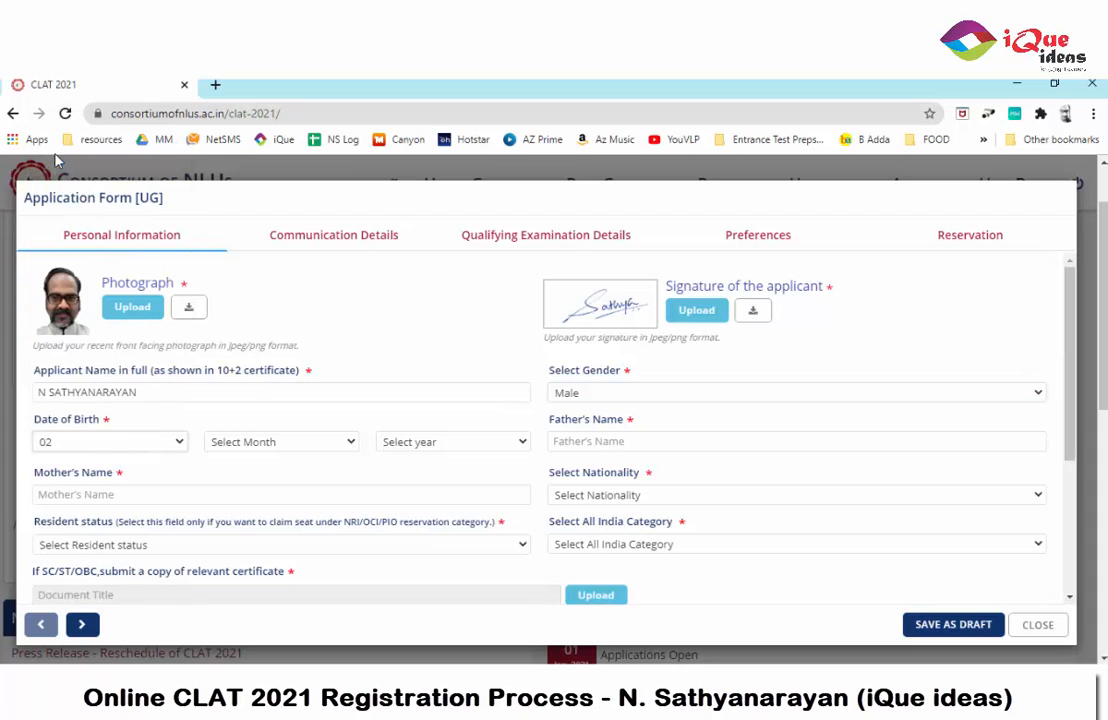
{"action": "left_click", "coordinate": [240, 441]}
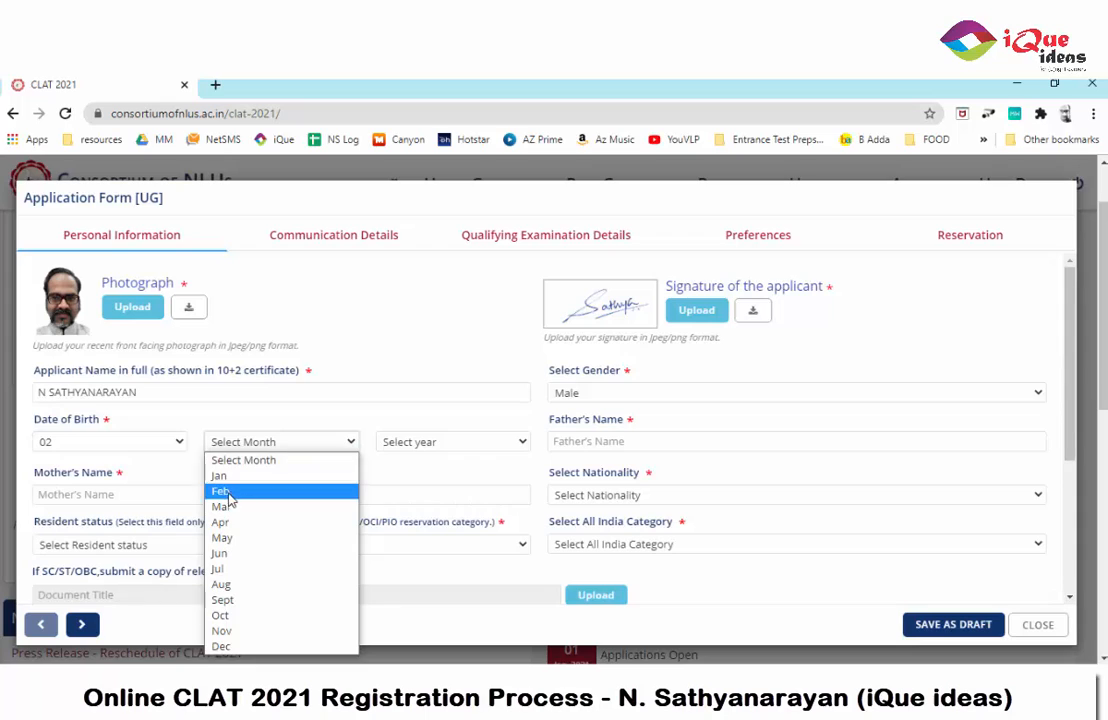
{"action": "left_click", "coordinate": [227, 494]}
{"action": "left_click", "coordinate": [500, 442]}
{"action": "scroll", "coordinate": [485, 349], "scroll_direction": "down", "scroll_amount": 3}
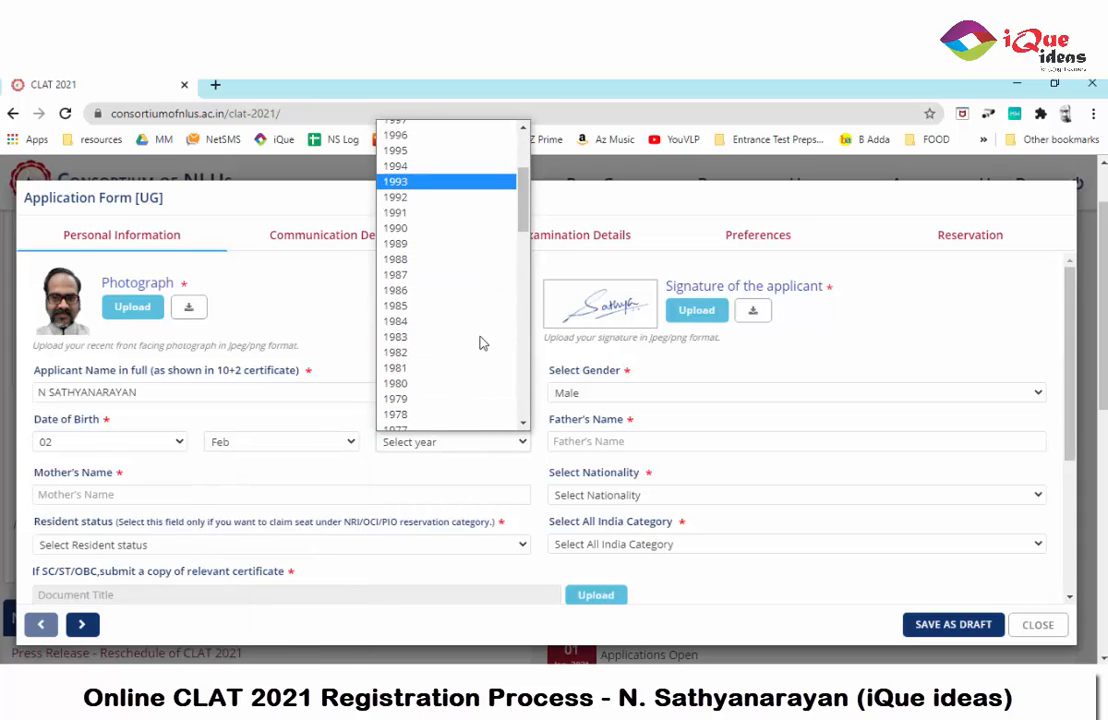
{"action": "left_click", "coordinate": [420, 352]}
Enter the father's and mother's names and choose Indian as nationality
{"action": "left_click", "coordinate": [556, 441]}
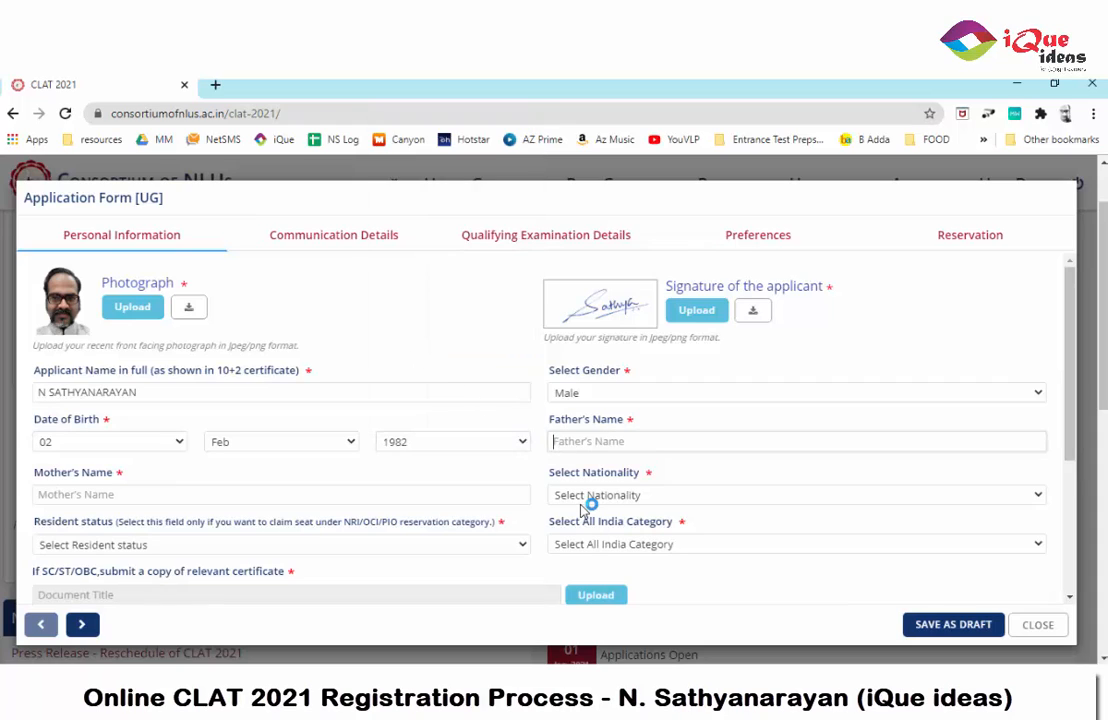
{"action": "key", "text": "Tab"}
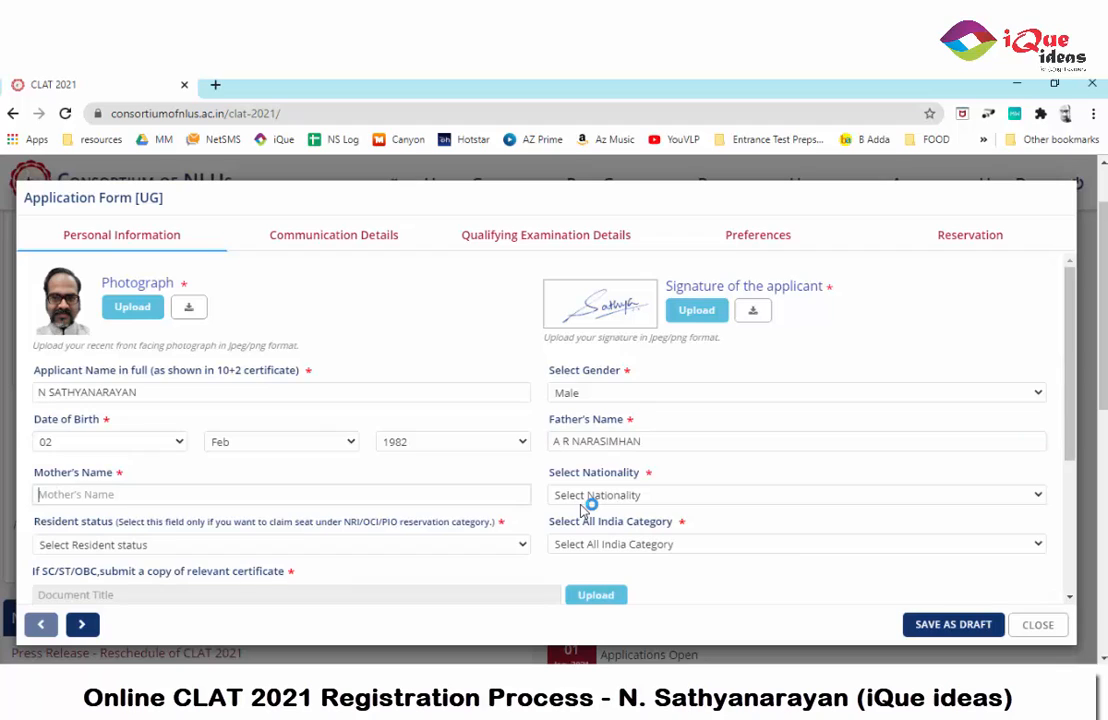
{"action": "key", "text": "Tab"}
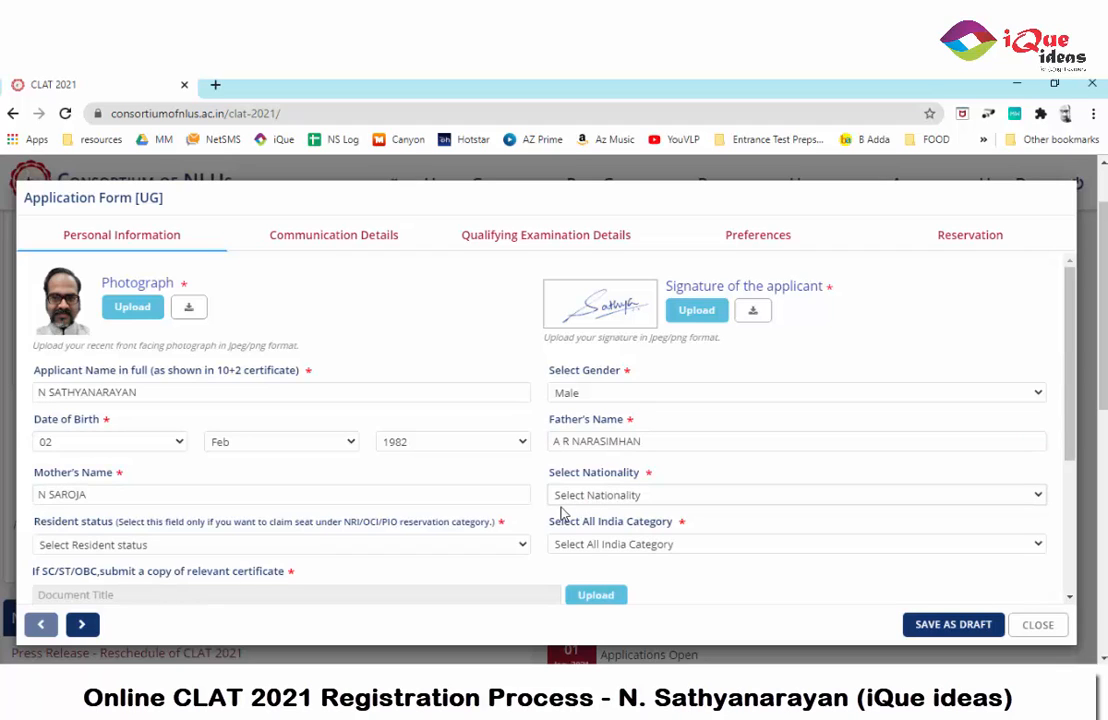
{"action": "key", "text": "i"}
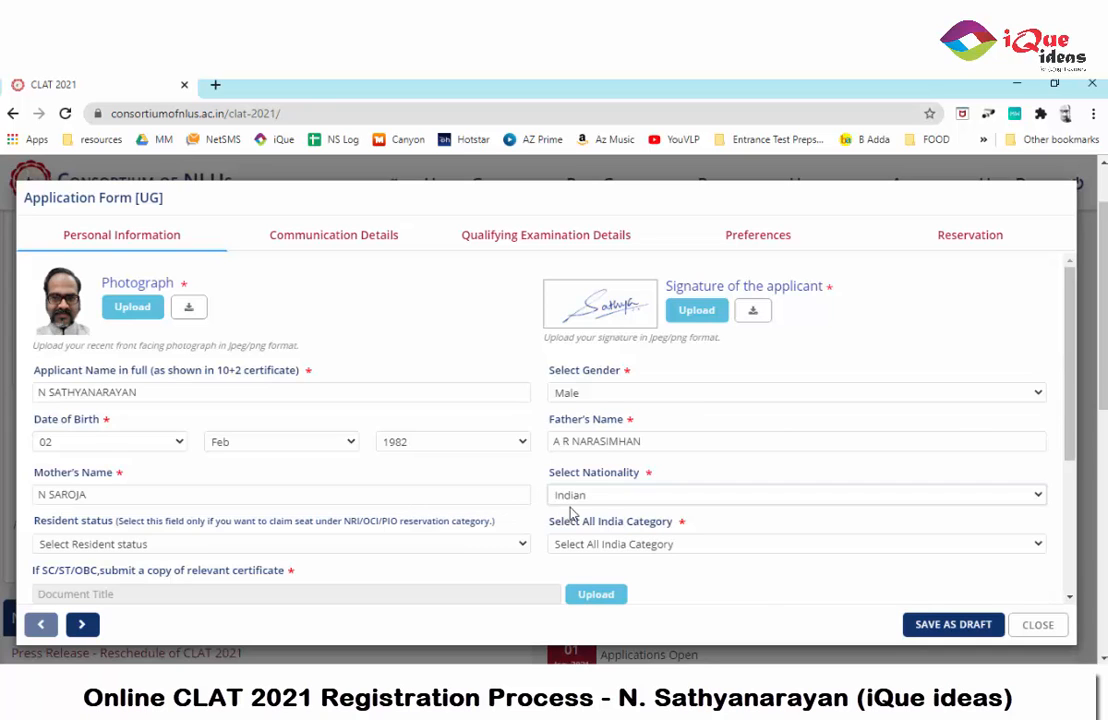
{"action": "left_click", "coordinate": [729, 589]}
Set All India Category to General and answer No for EWS and NRI Sponsored
{"action": "scroll", "coordinate": [700, 560], "scroll_direction": "down", "scroll_amount": 1}
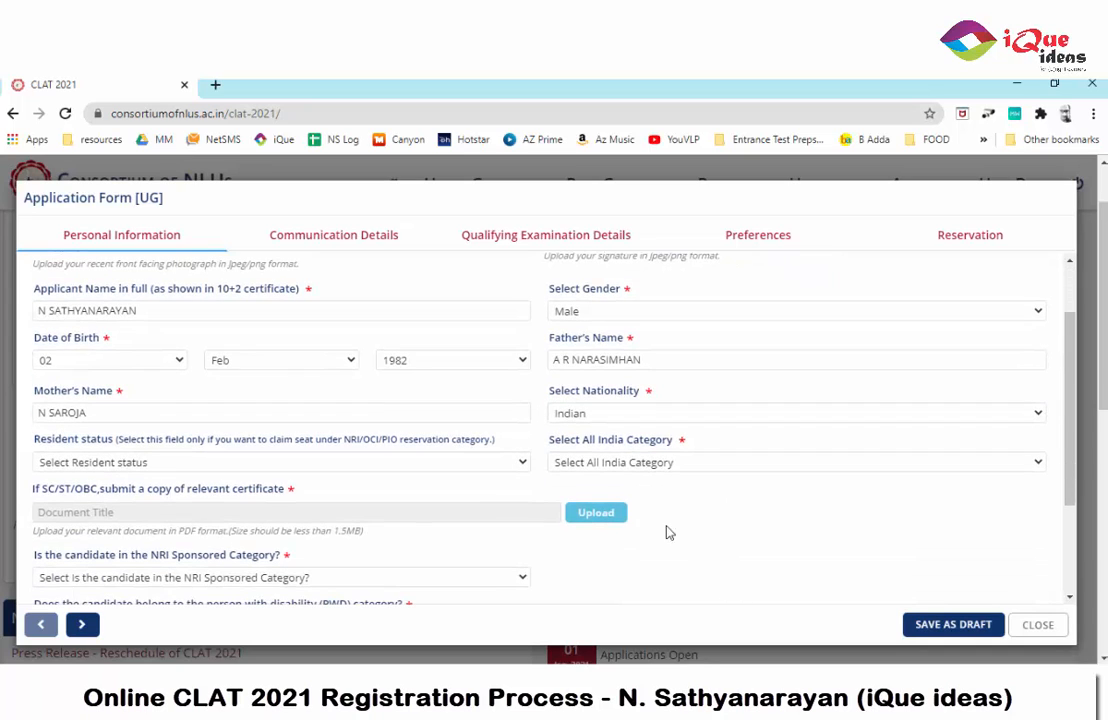
{"action": "scroll", "coordinate": [500, 445], "scroll_direction": "down", "scroll_amount": 2}
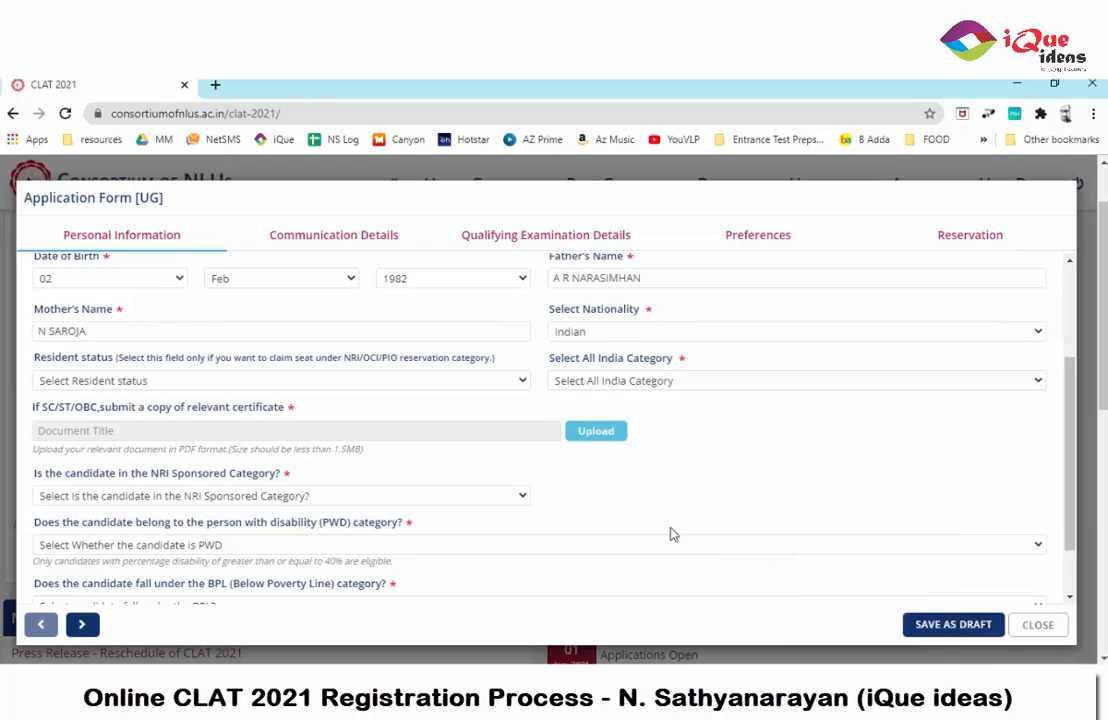
{"action": "left_click", "coordinate": [521, 381]}
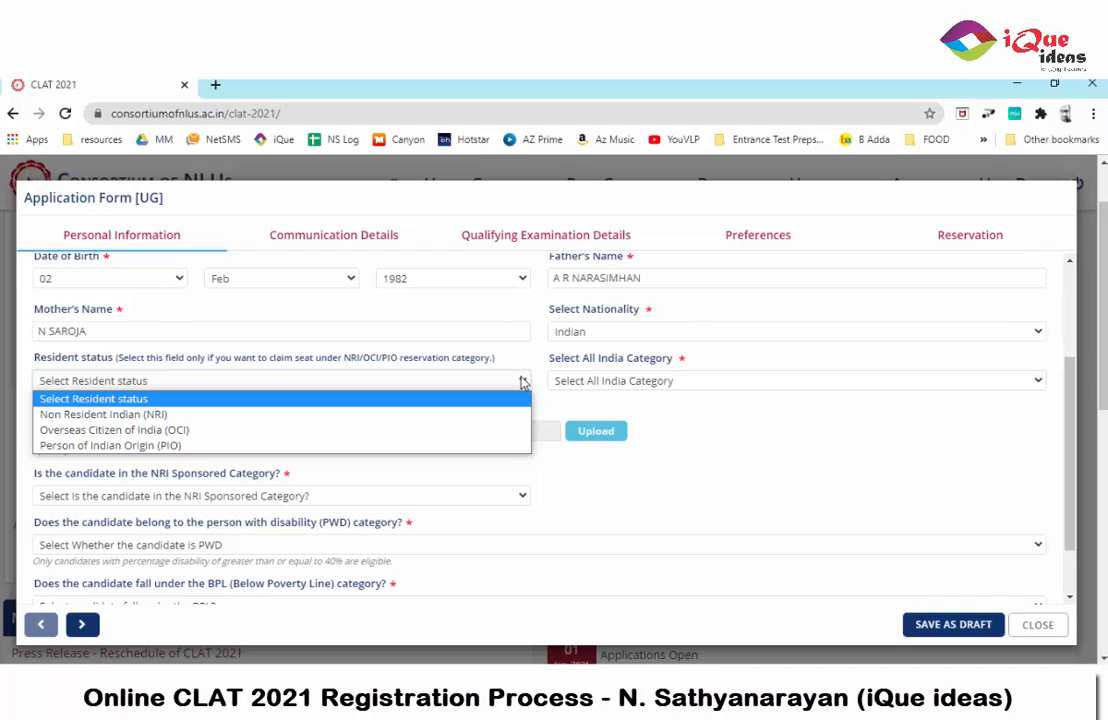
{"action": "left_click", "coordinate": [523, 382]}
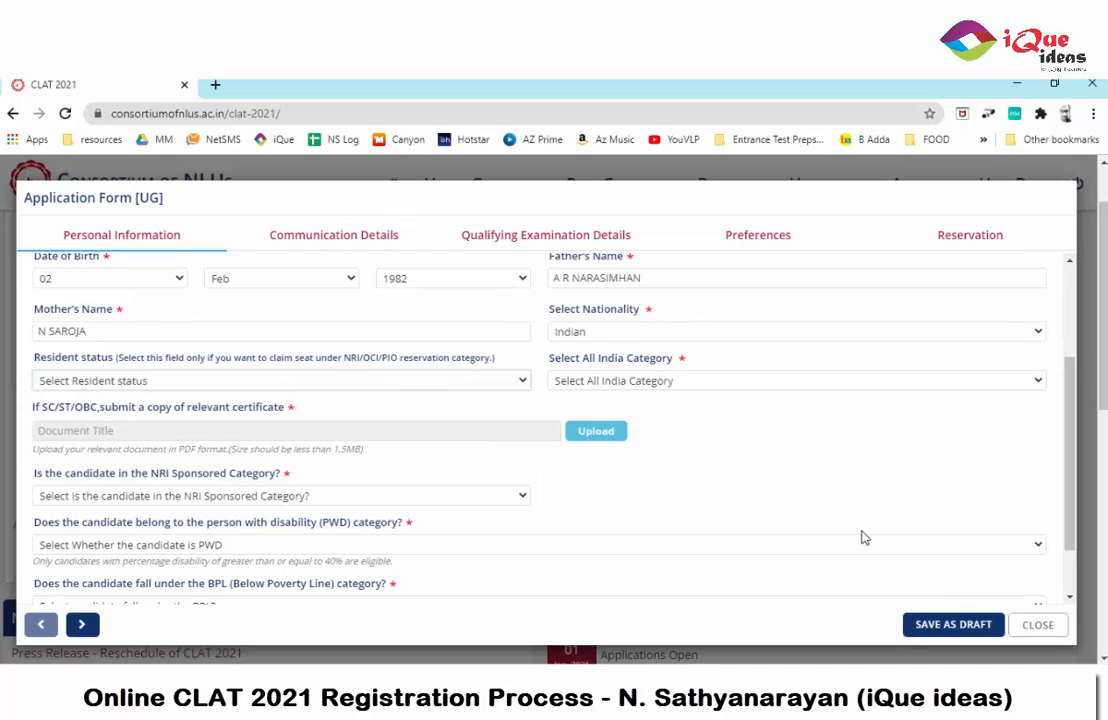
{"action": "left_click", "coordinate": [829, 388]}
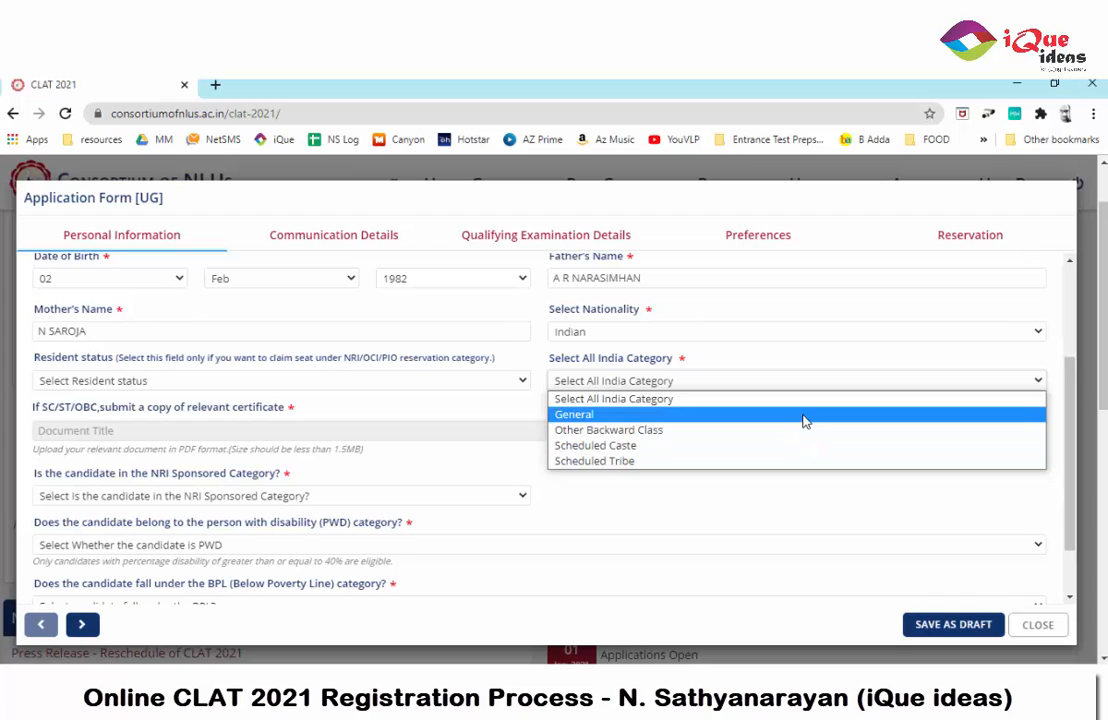
{"action": "left_click", "coordinate": [802, 414]}
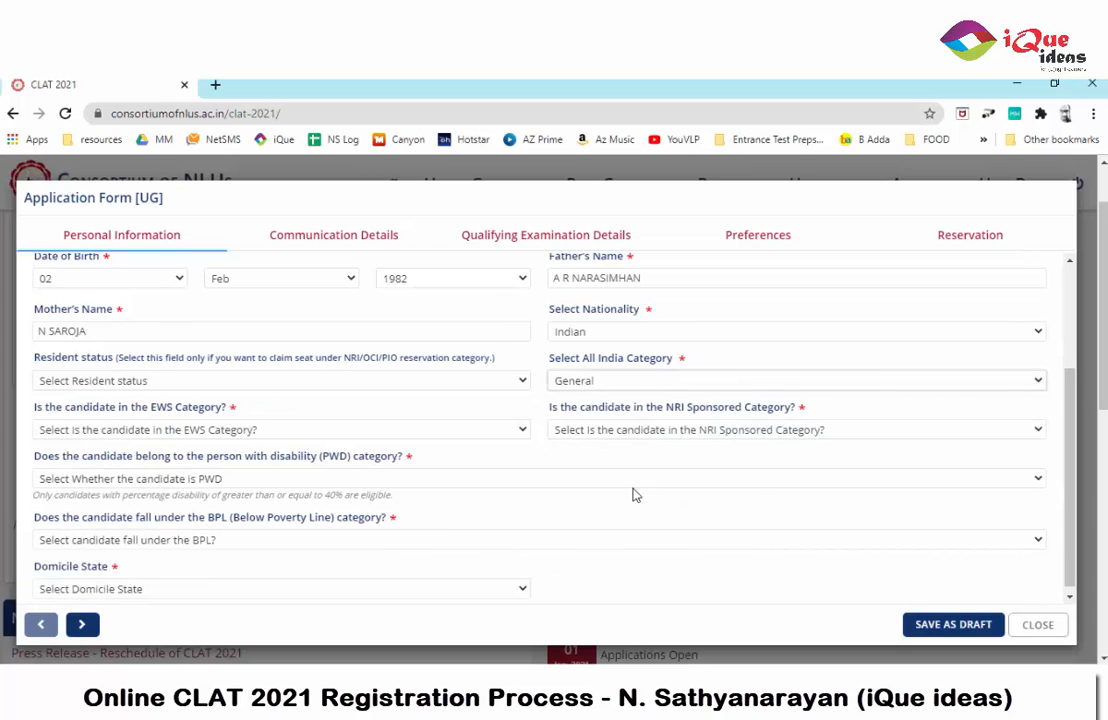
{"action": "left_click", "coordinate": [418, 434]}
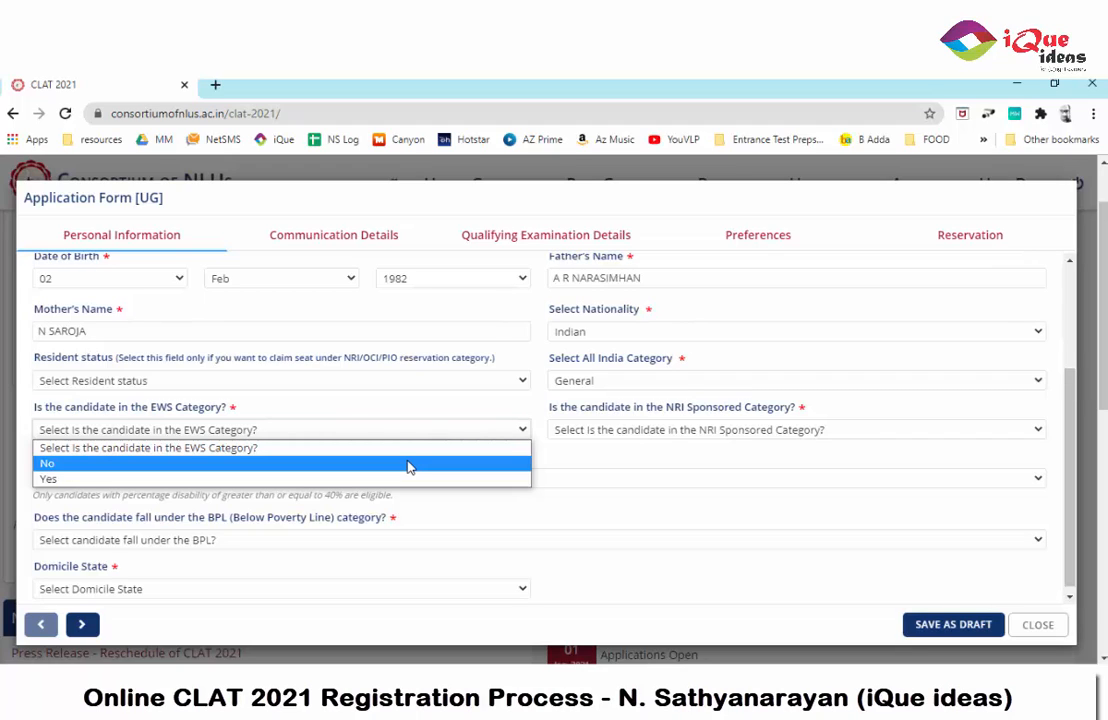
{"action": "left_click", "coordinate": [408, 464]}
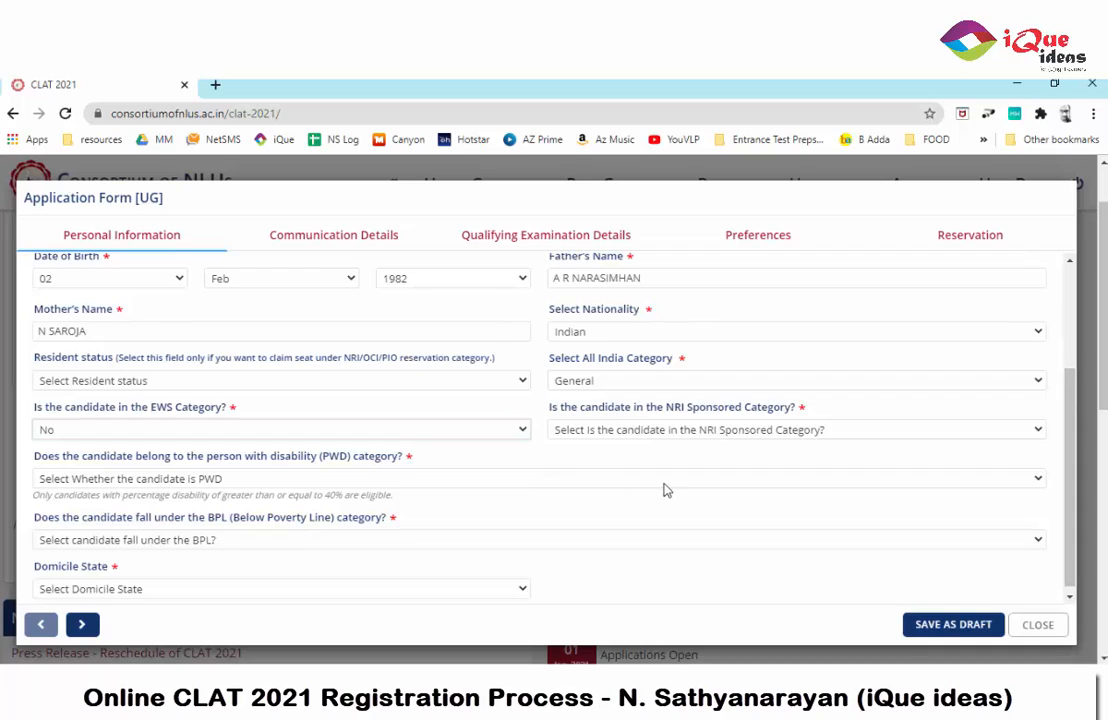
{"action": "left_click", "coordinate": [686, 432]}
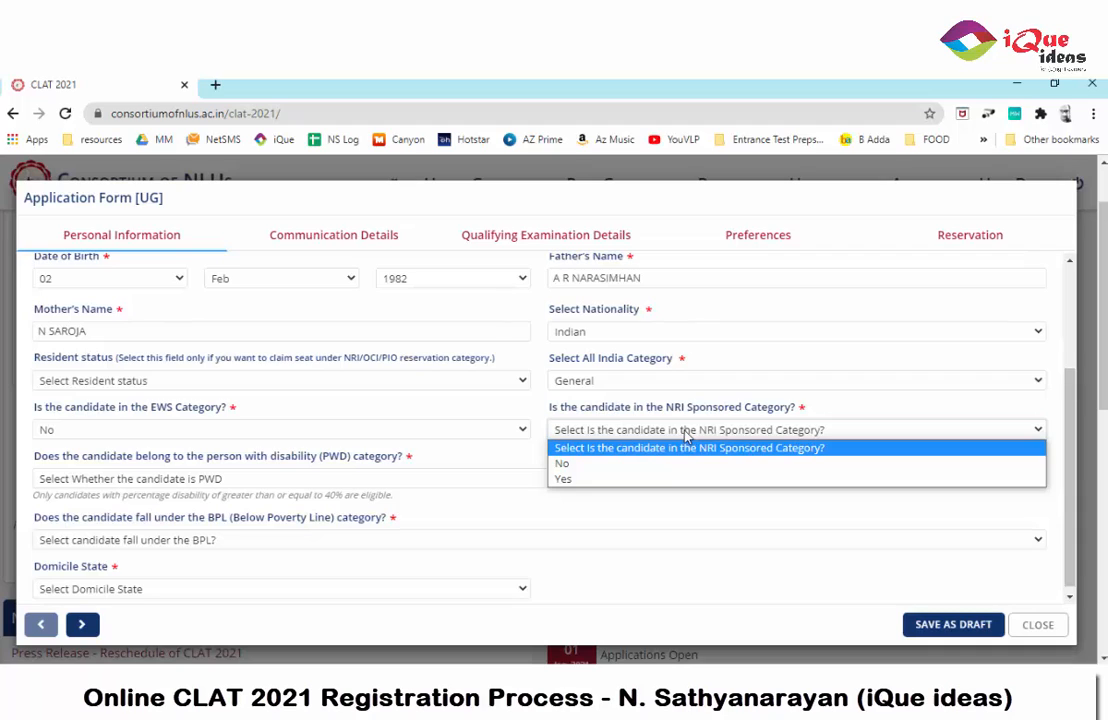
{"action": "left_click", "coordinate": [667, 464]}
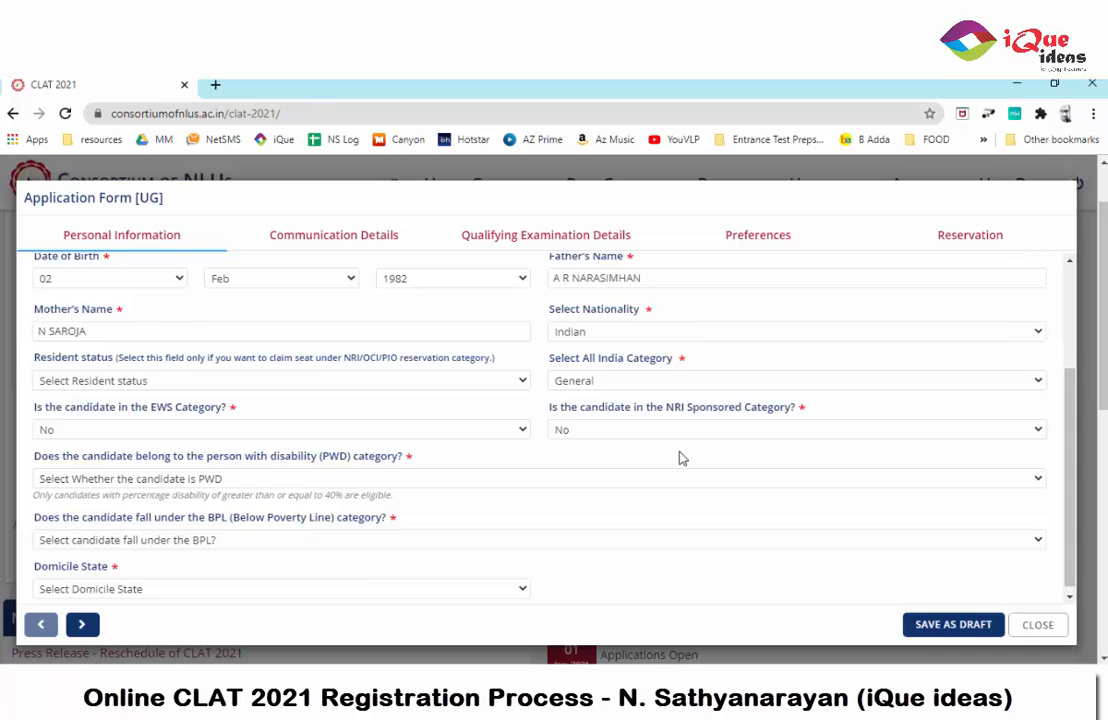
Answer No to the PWD and BPL questions
{"action": "scroll", "coordinate": [680, 455], "scroll_direction": "down", "scroll_amount": 1}
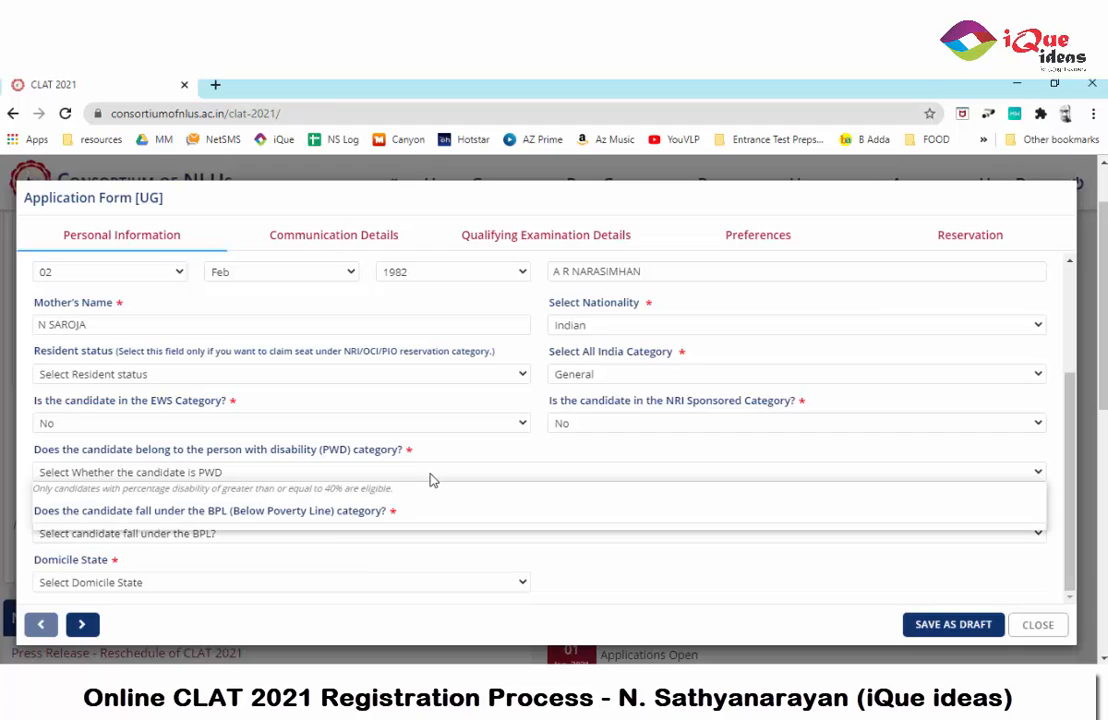
{"action": "left_click", "coordinate": [430, 478]}
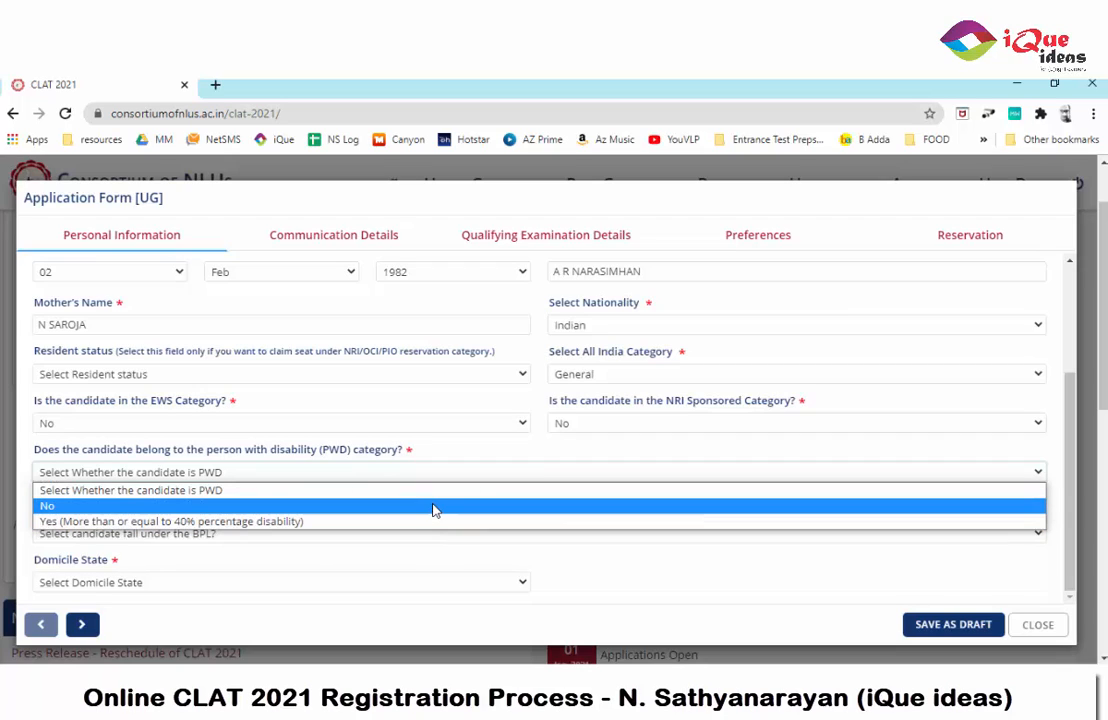
{"action": "left_click", "coordinate": [434, 507]}
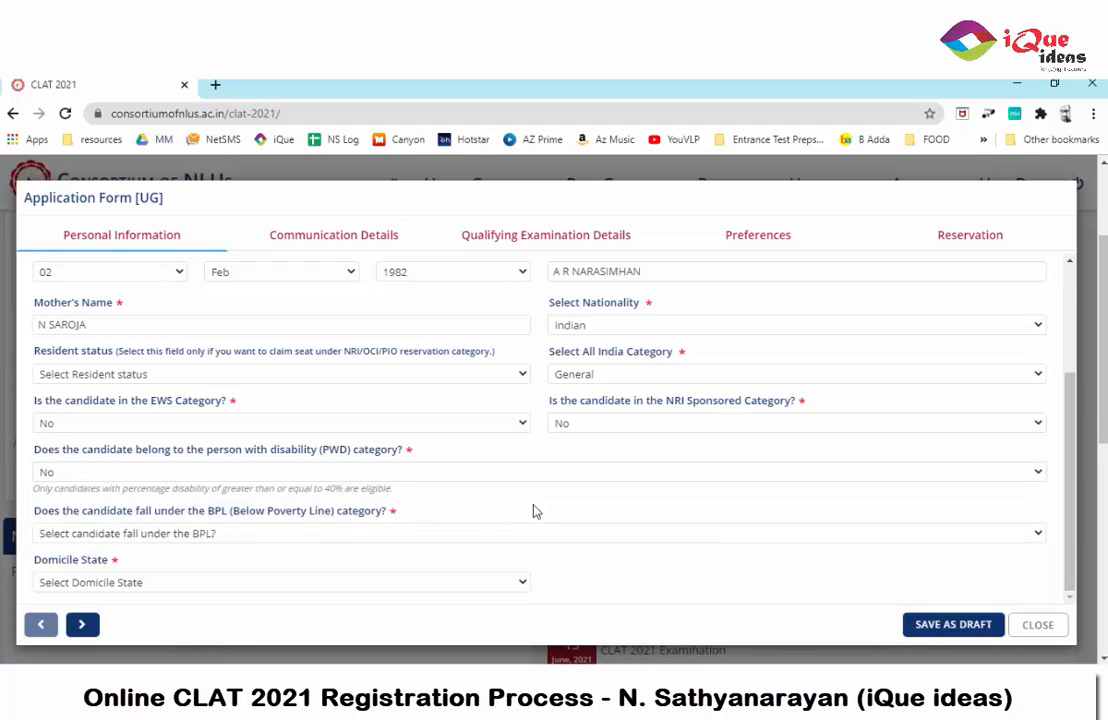
{"action": "scroll", "coordinate": [532, 510], "scroll_direction": "up", "scroll_amount": 2}
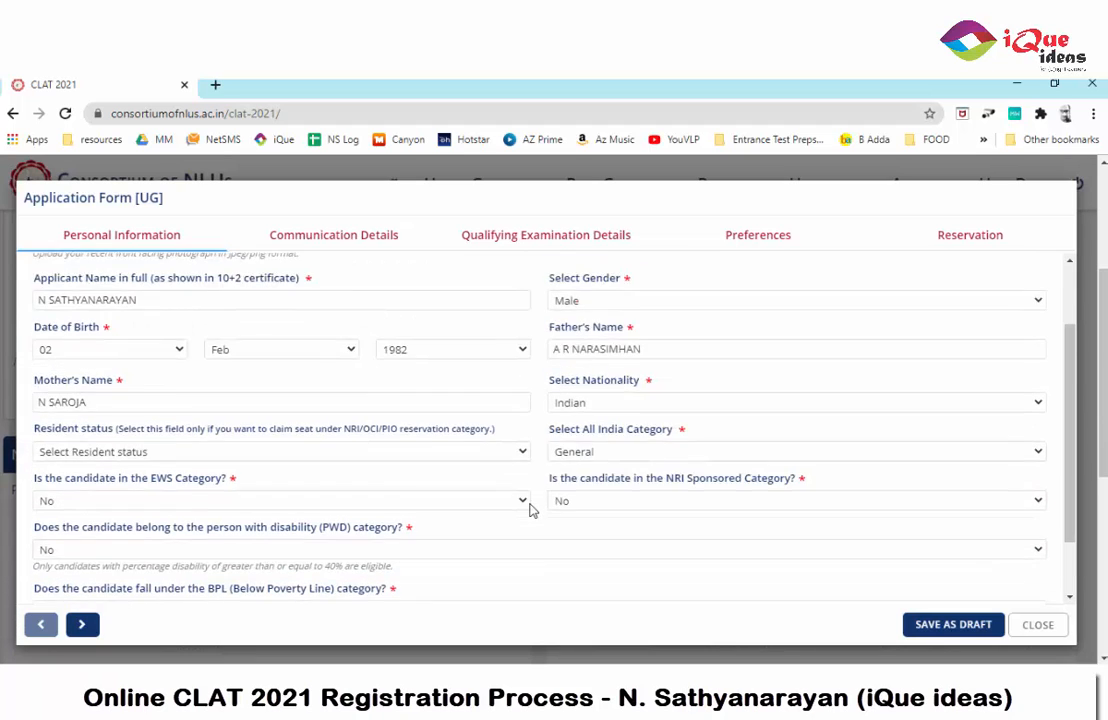
{"action": "scroll", "coordinate": [532, 510], "scroll_direction": "down", "scroll_amount": 2}
{"action": "left_click", "coordinate": [417, 536]}
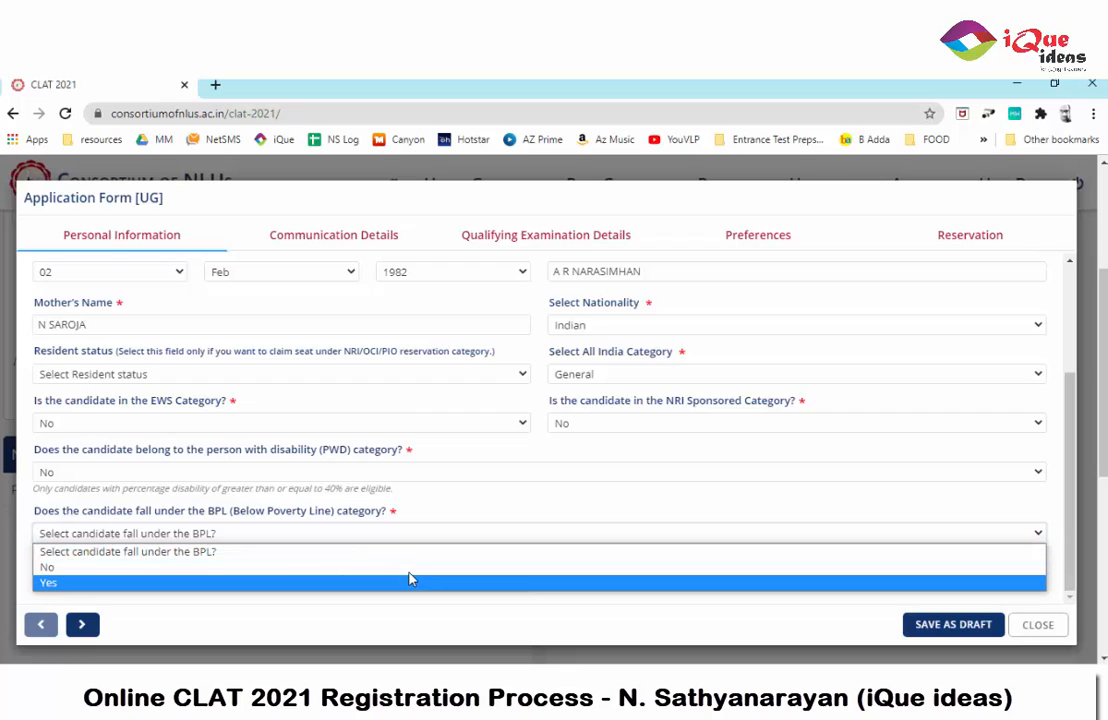
{"action": "left_click", "coordinate": [409, 567]}
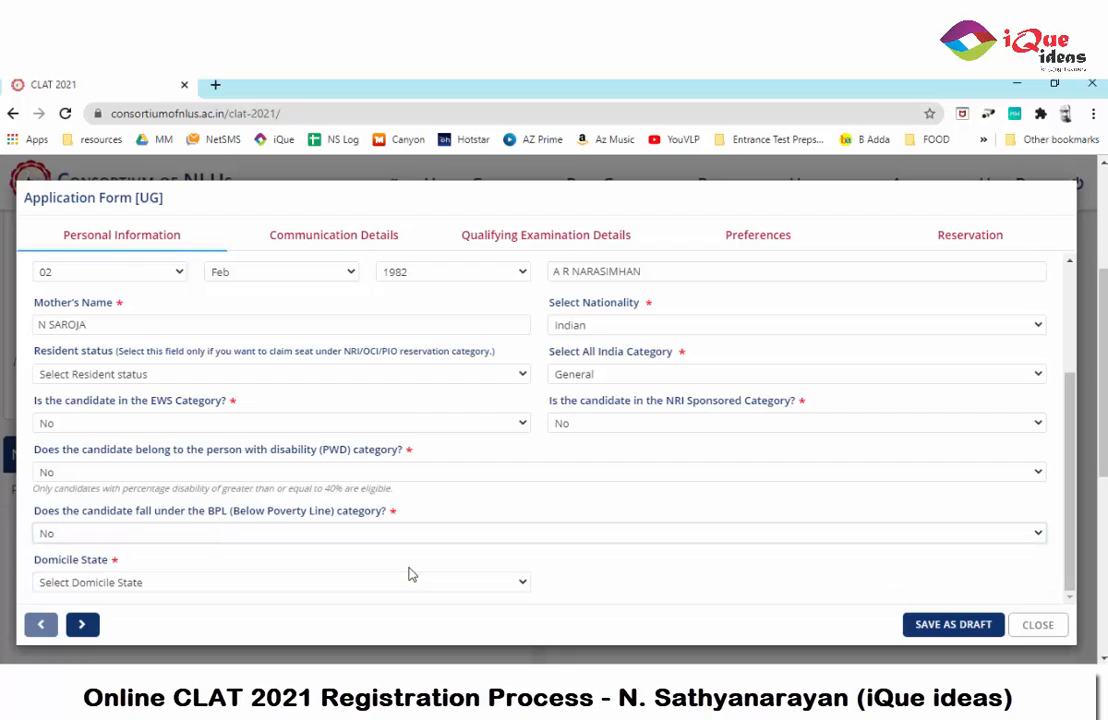
Set the Domicile State to Gujarat and accept the domicile alert with Yes
{"action": "left_click", "coordinate": [415, 588]}
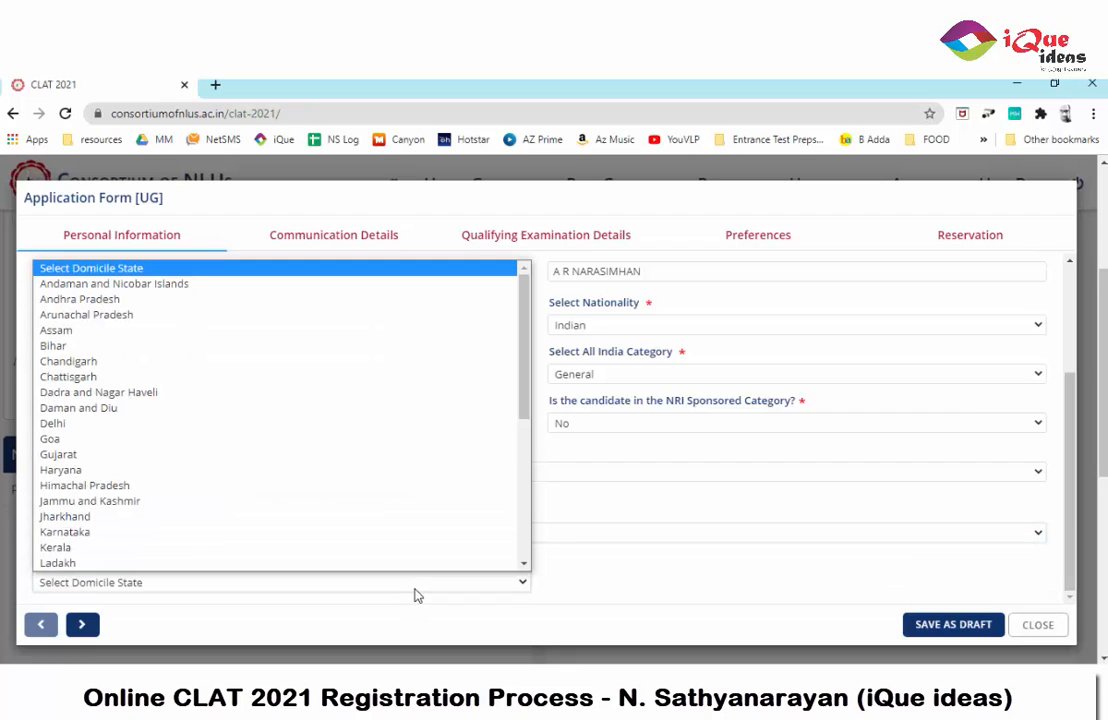
{"action": "scroll", "coordinate": [390, 470], "scroll_direction": "down", "scroll_amount": 1}
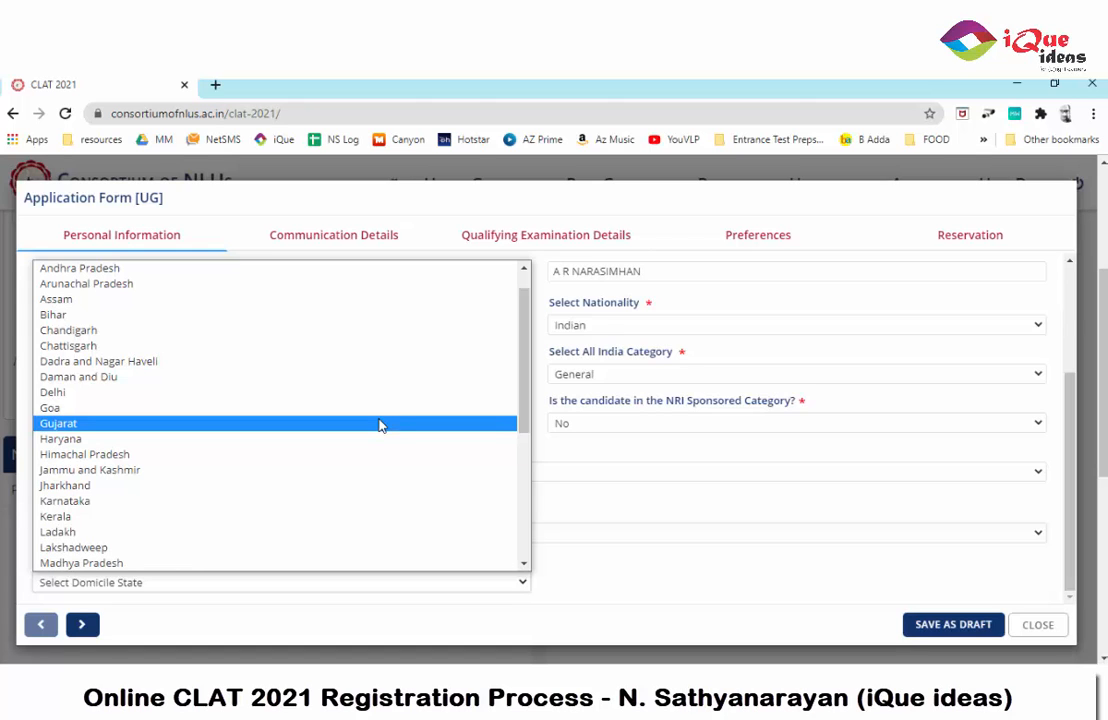
{"action": "left_click", "coordinate": [379, 424]}
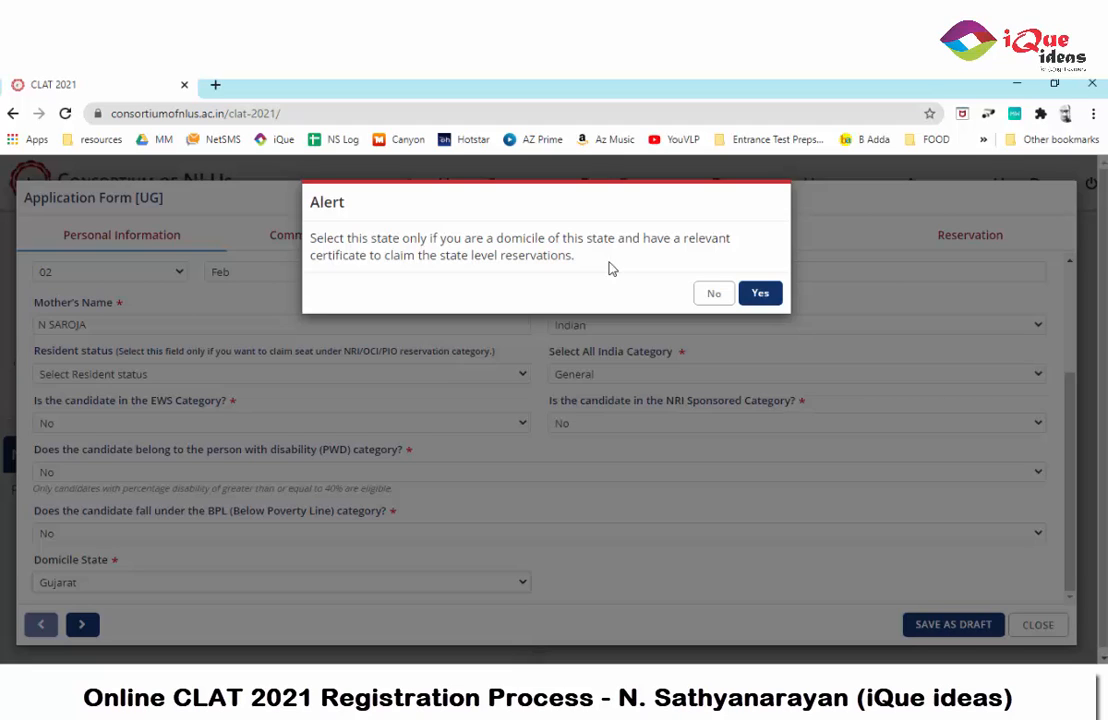
{"action": "left_click", "coordinate": [760, 303]}
{"action": "left_click", "coordinate": [522, 582]}
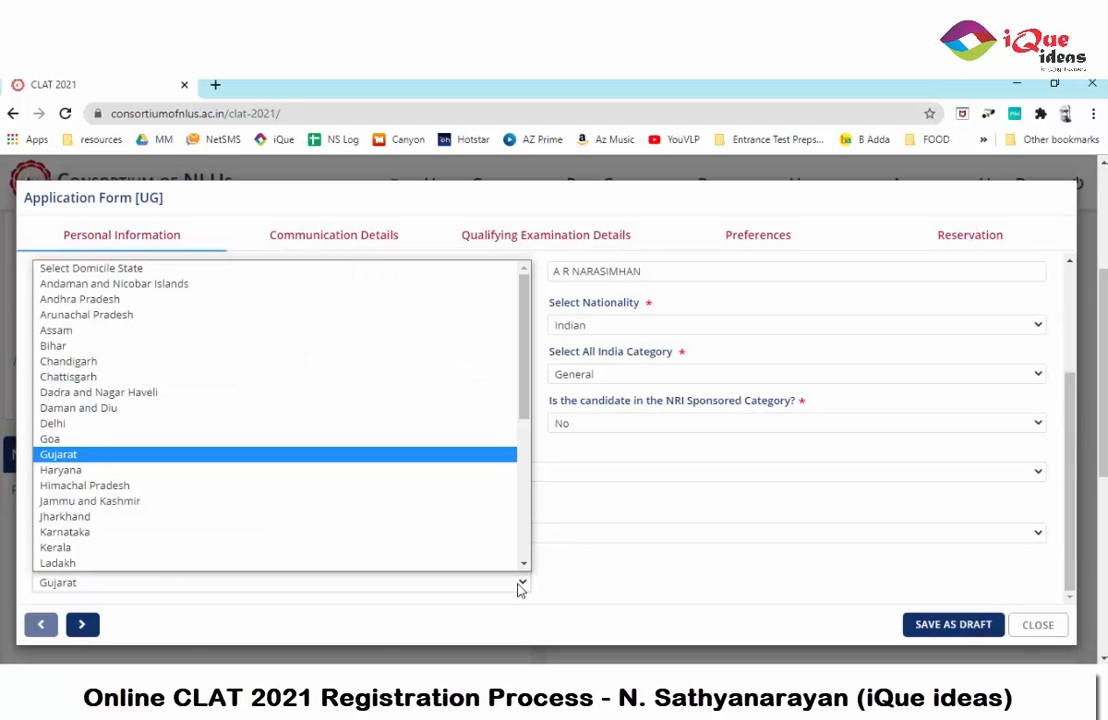
{"action": "left_click", "coordinate": [522, 582]}
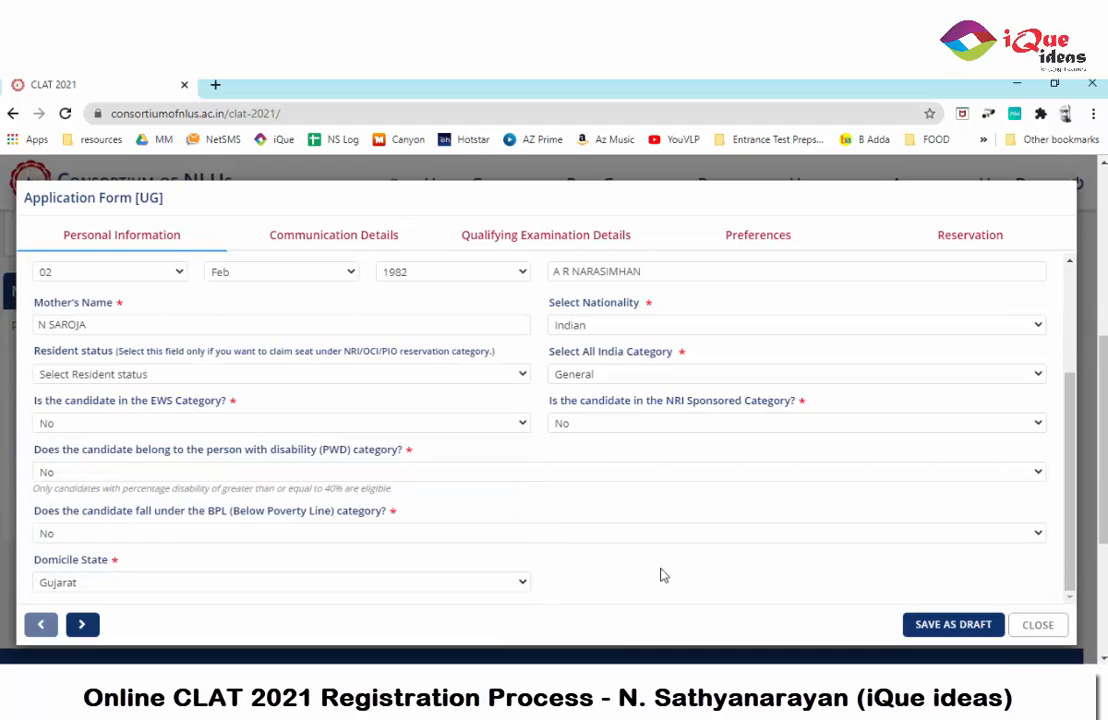
{"action": "scroll", "coordinate": [680, 574], "scroll_direction": "up", "scroll_amount": 1}
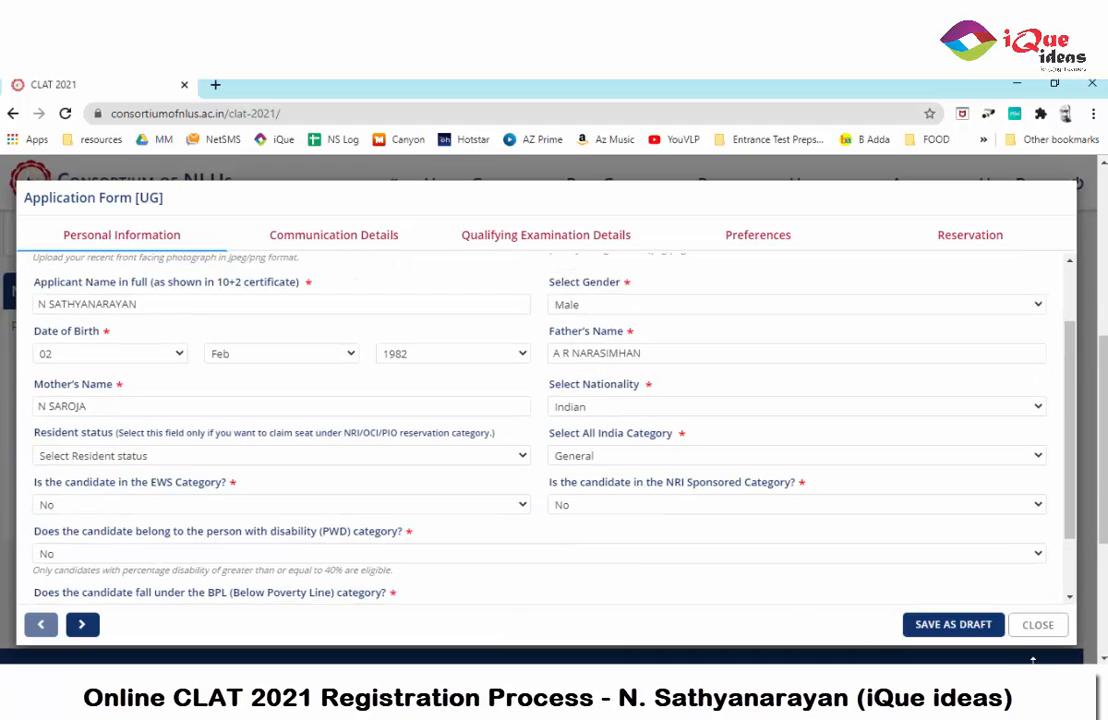
Save the completed Personal Information as a draft
{"action": "left_click", "coordinate": [962, 630]}
{"action": "scroll", "coordinate": [512, 438], "scroll_direction": "up", "scroll_amount": 2}
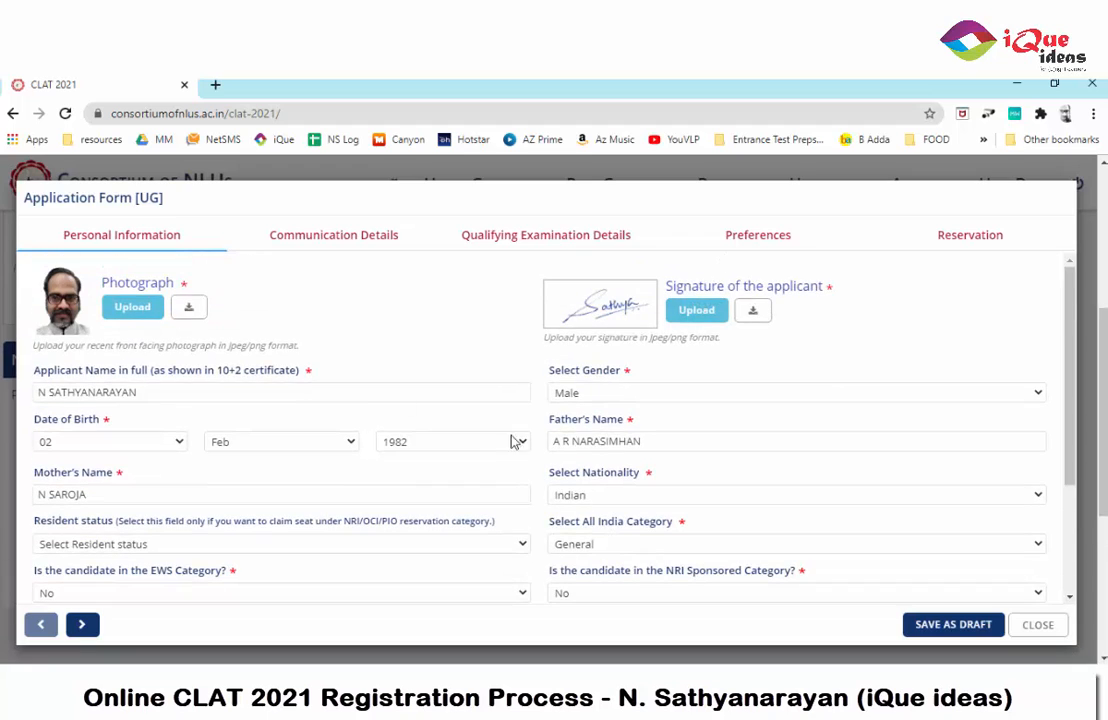
{"action": "scroll", "coordinate": [545, 302], "scroll_direction": "down", "scroll_amount": 1}
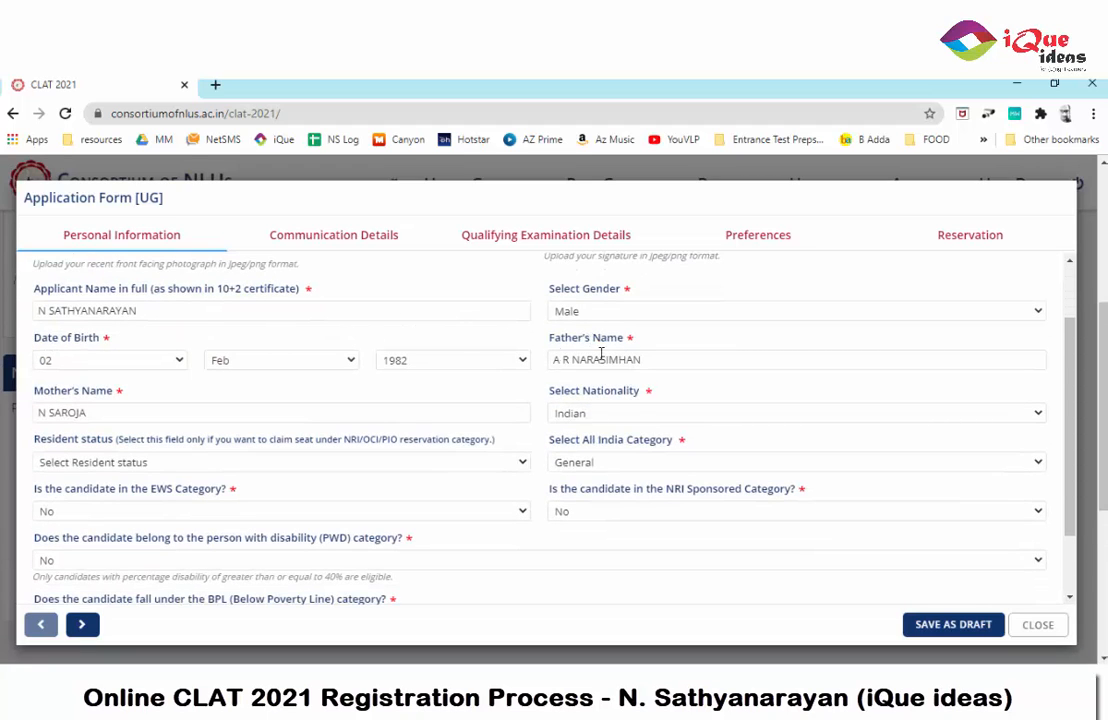
{"action": "scroll", "coordinate": [717, 464], "scroll_direction": "down", "scroll_amount": 1}
{"action": "scroll", "coordinate": [616, 514], "scroll_direction": "down", "scroll_amount": 1}
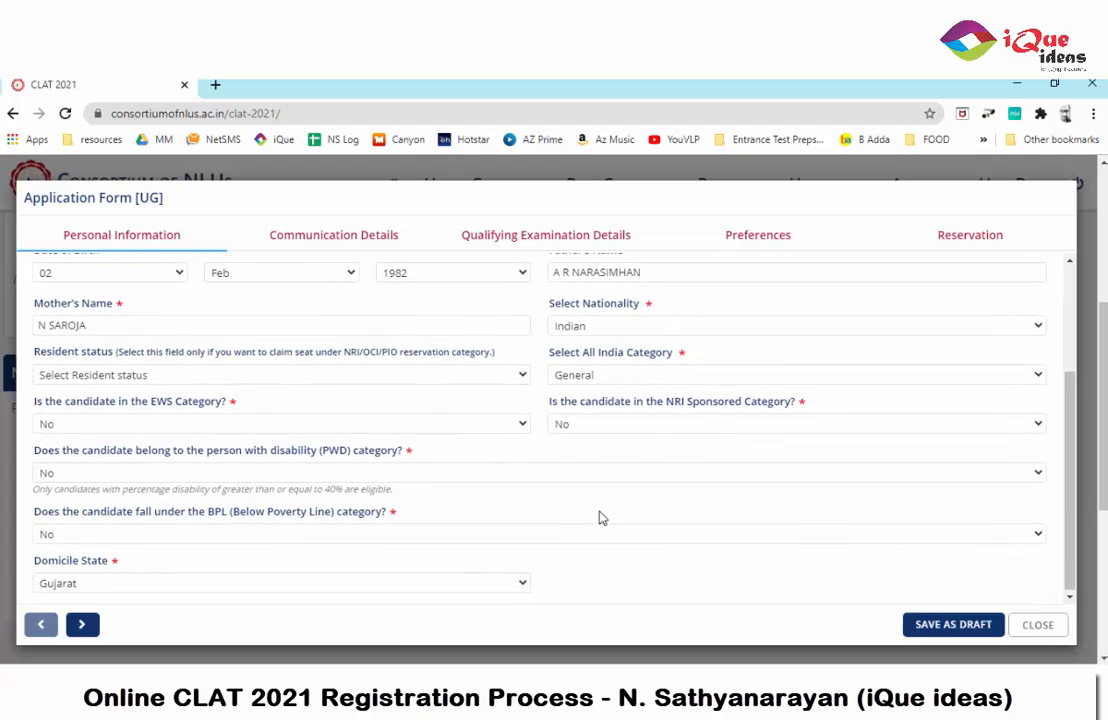
In Communication Details, fill the correspondence address from the saved address with State/UT Gujarat
{"action": "left_click", "coordinate": [83, 626]}
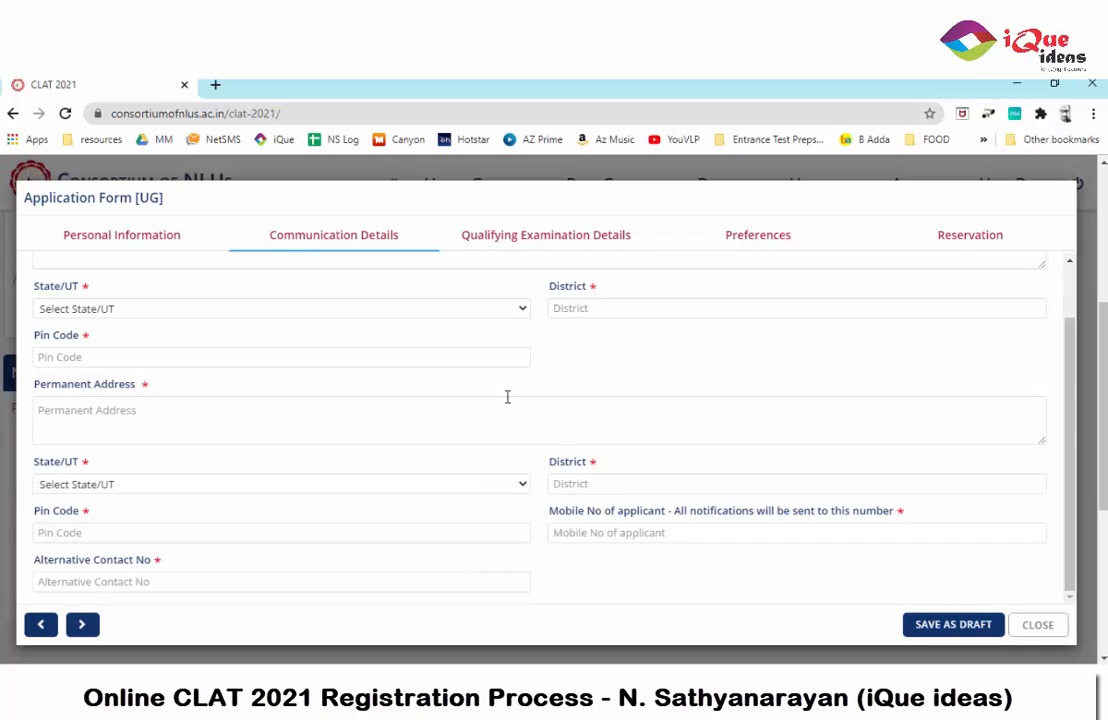
{"action": "scroll", "coordinate": [492, 322], "scroll_direction": "up", "scroll_amount": 1}
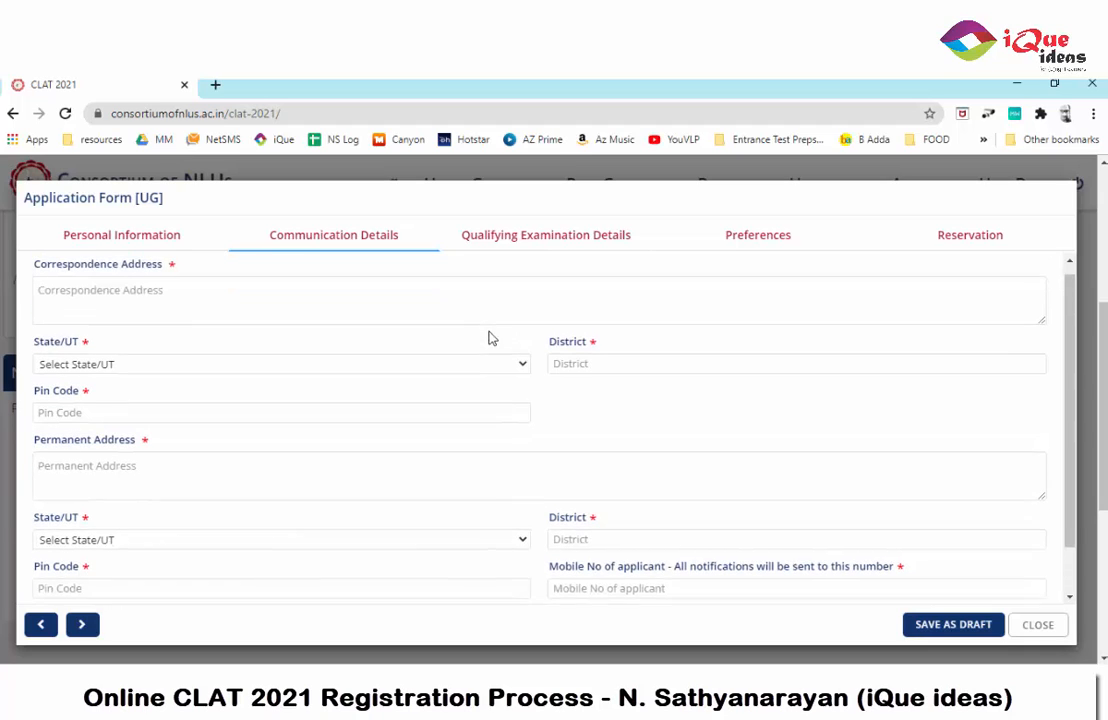
{"action": "left_click", "coordinate": [415, 321]}
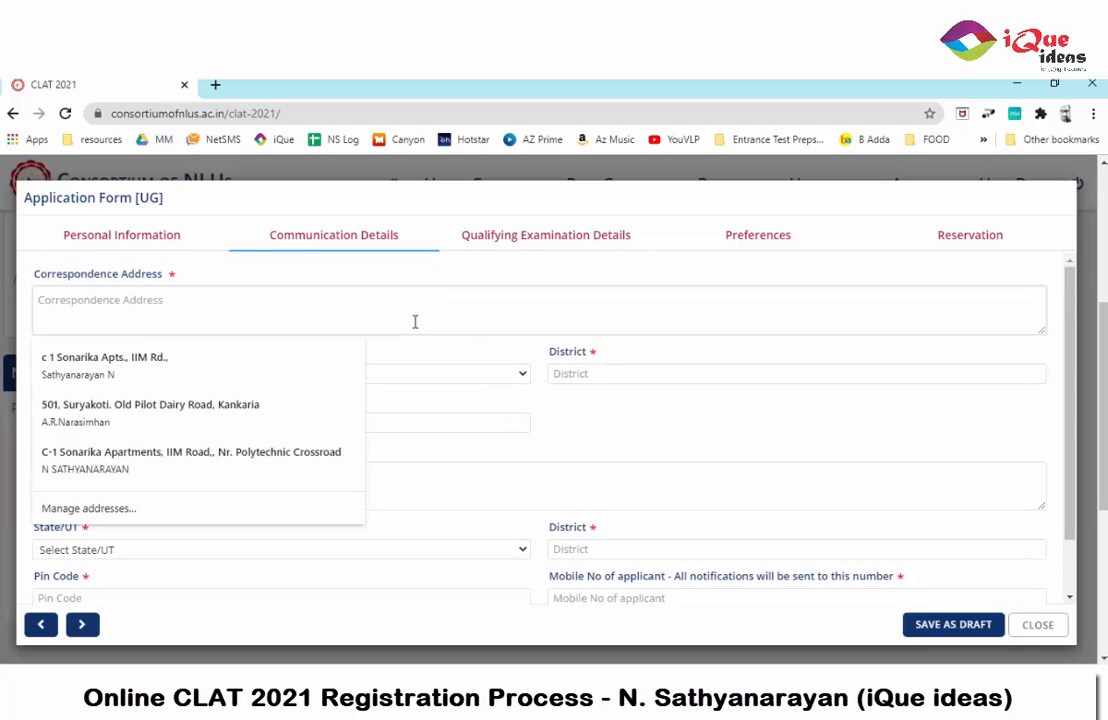
{"action": "left_click", "coordinate": [334, 460]}
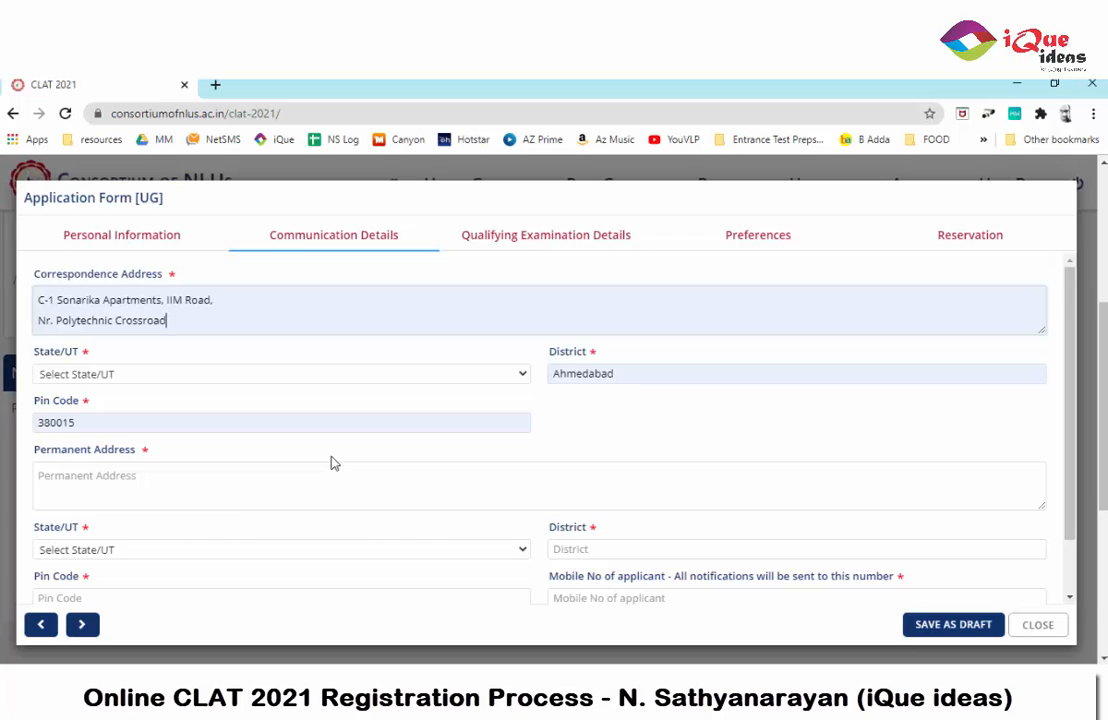
{"action": "left_click", "coordinate": [294, 373]}
{"action": "left_click", "coordinate": [256, 261]}
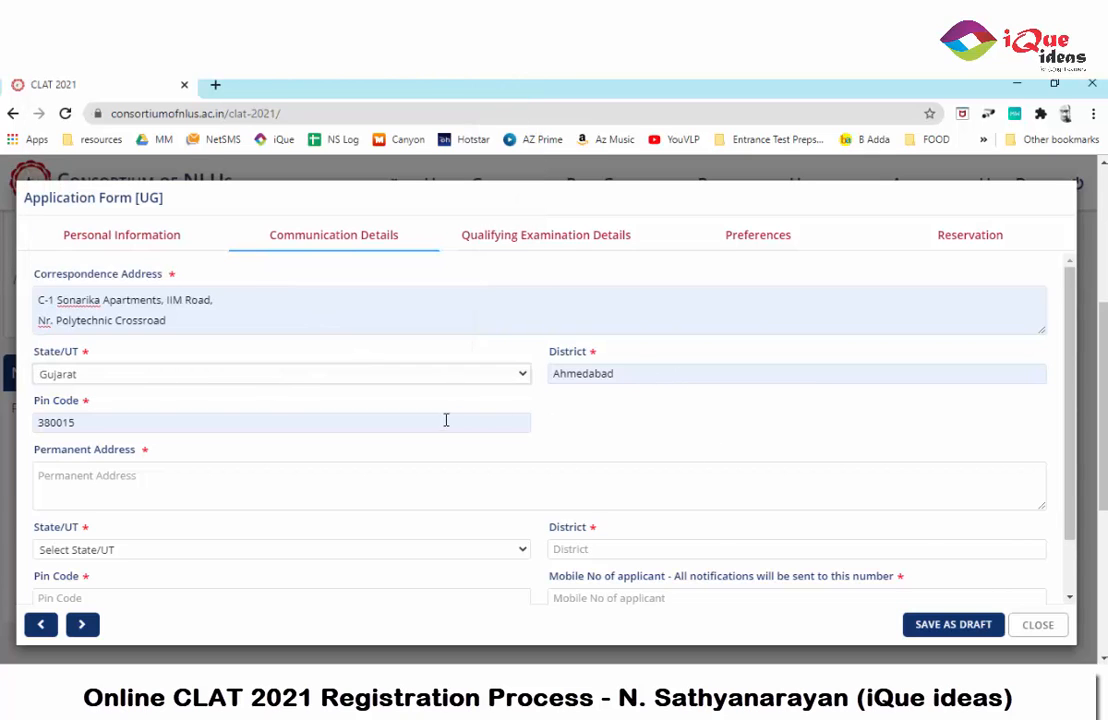
Fill the permanent address from the saved address and set its State/UT to Gujarat
{"action": "left_click", "coordinate": [538, 478]}
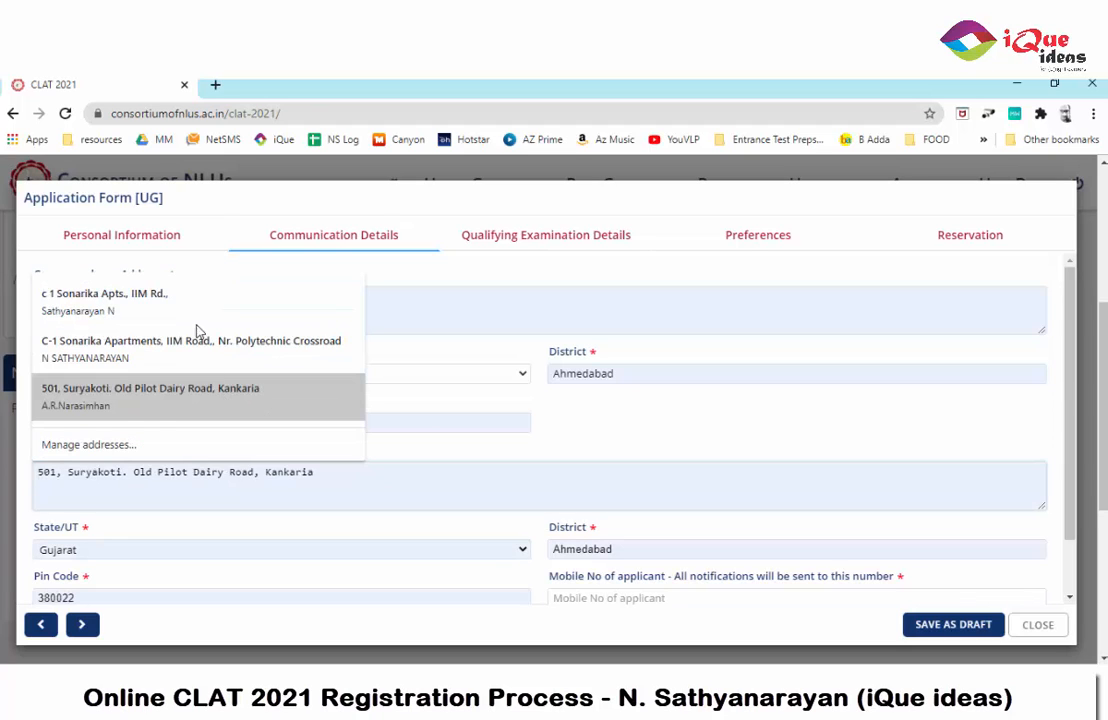
{"action": "left_click", "coordinate": [183, 343]}
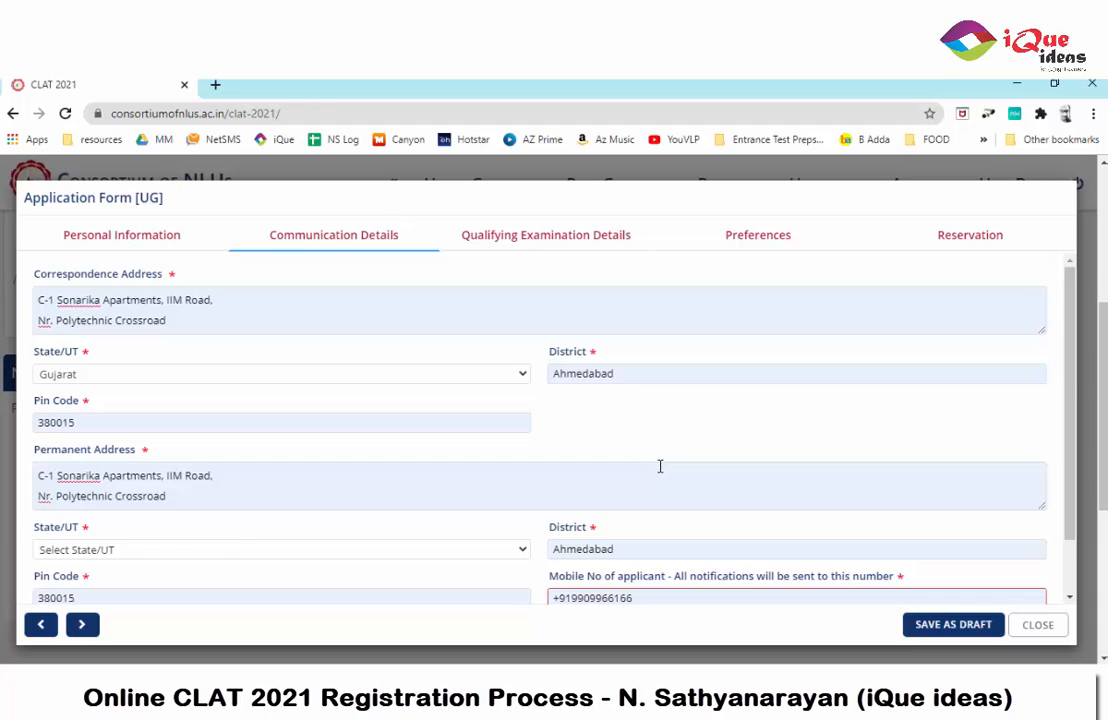
{"action": "scroll", "coordinate": [660, 466], "scroll_direction": "down", "scroll_amount": 1}
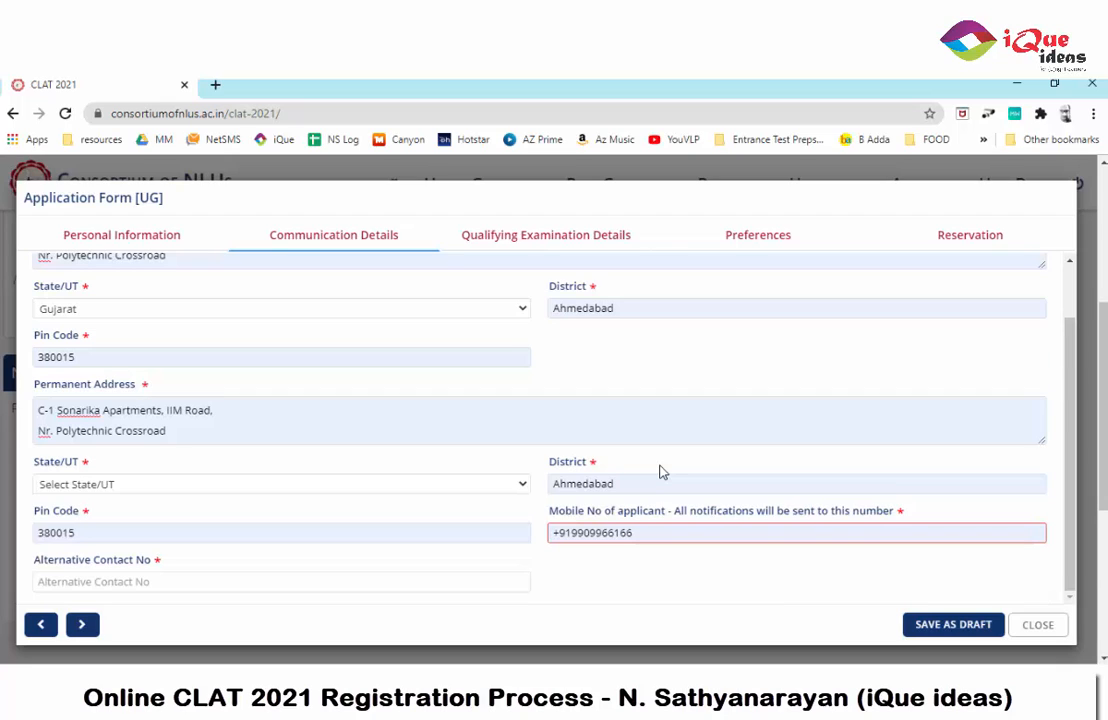
{"action": "left_click", "coordinate": [418, 486]}
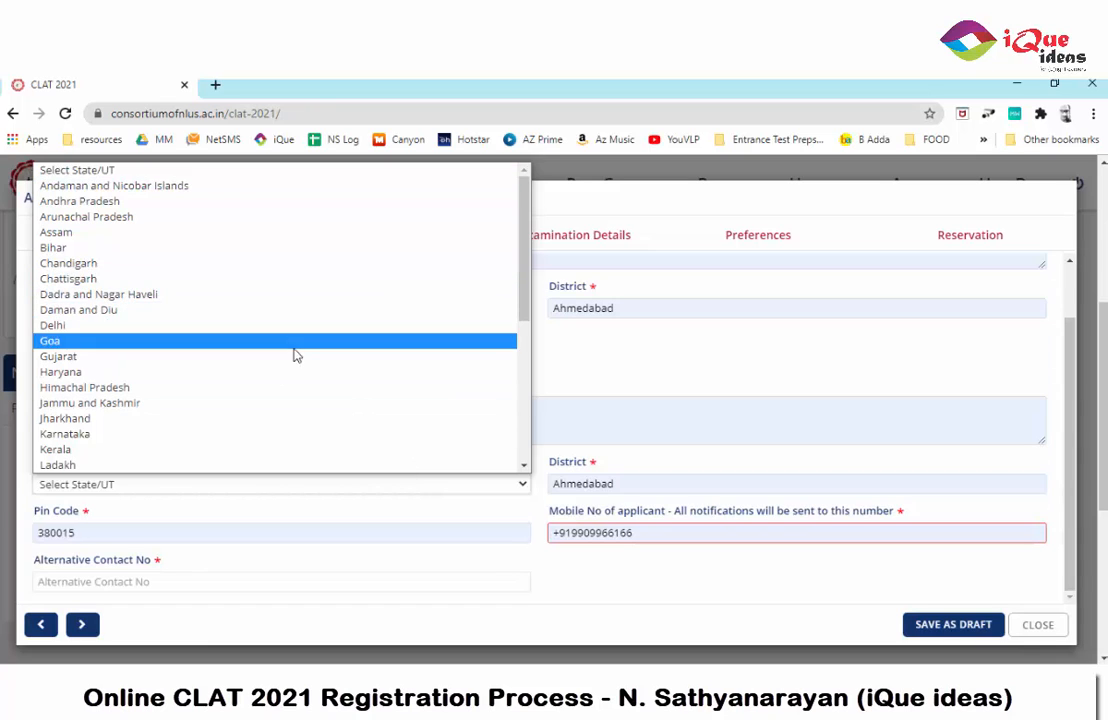
{"action": "left_click", "coordinate": [292, 356]}
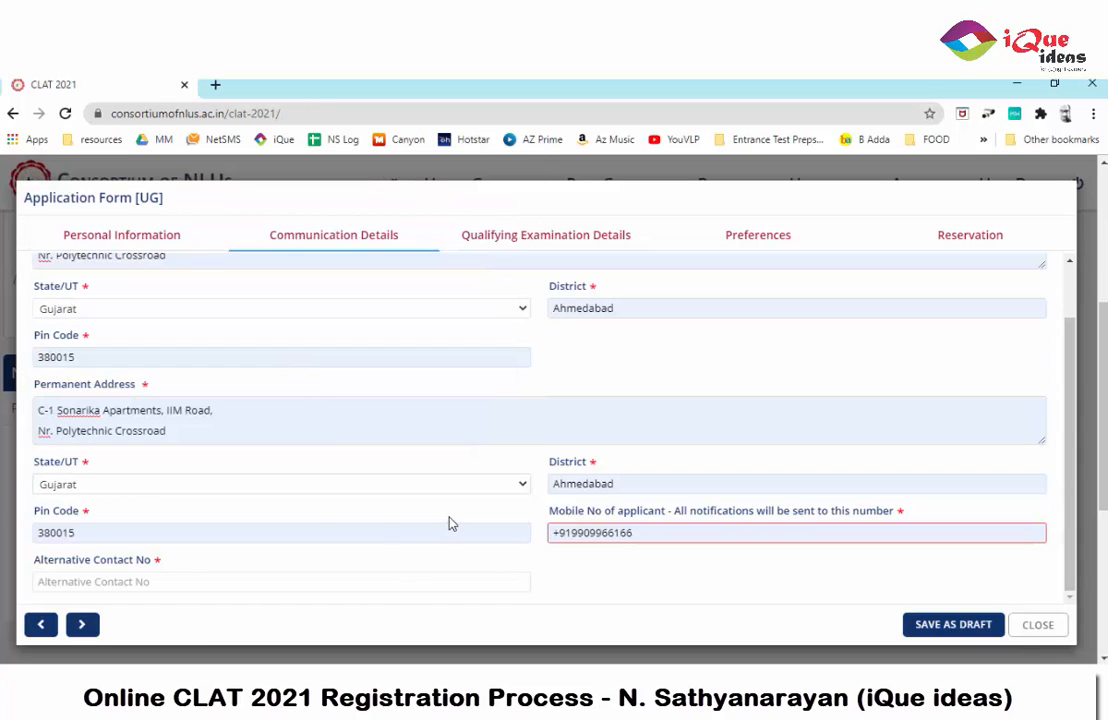
{"action": "scroll", "coordinate": [449, 523], "scroll_direction": "up", "scroll_amount": 1}
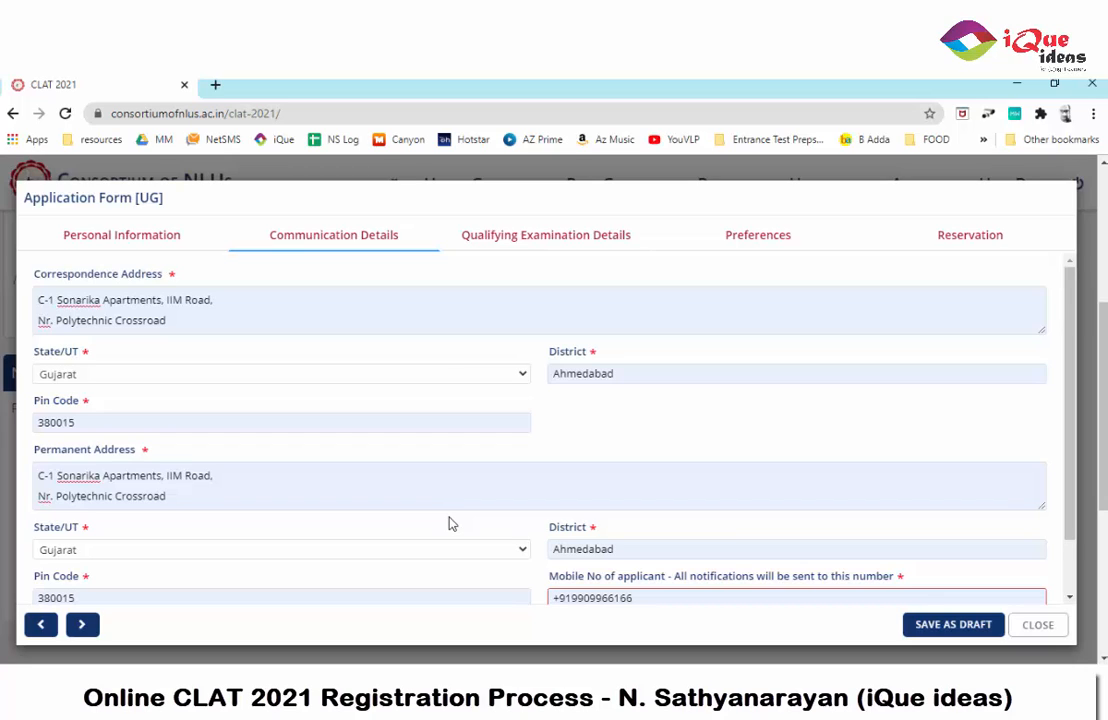
{"action": "scroll", "coordinate": [449, 523], "scroll_direction": "down", "scroll_amount": 1}
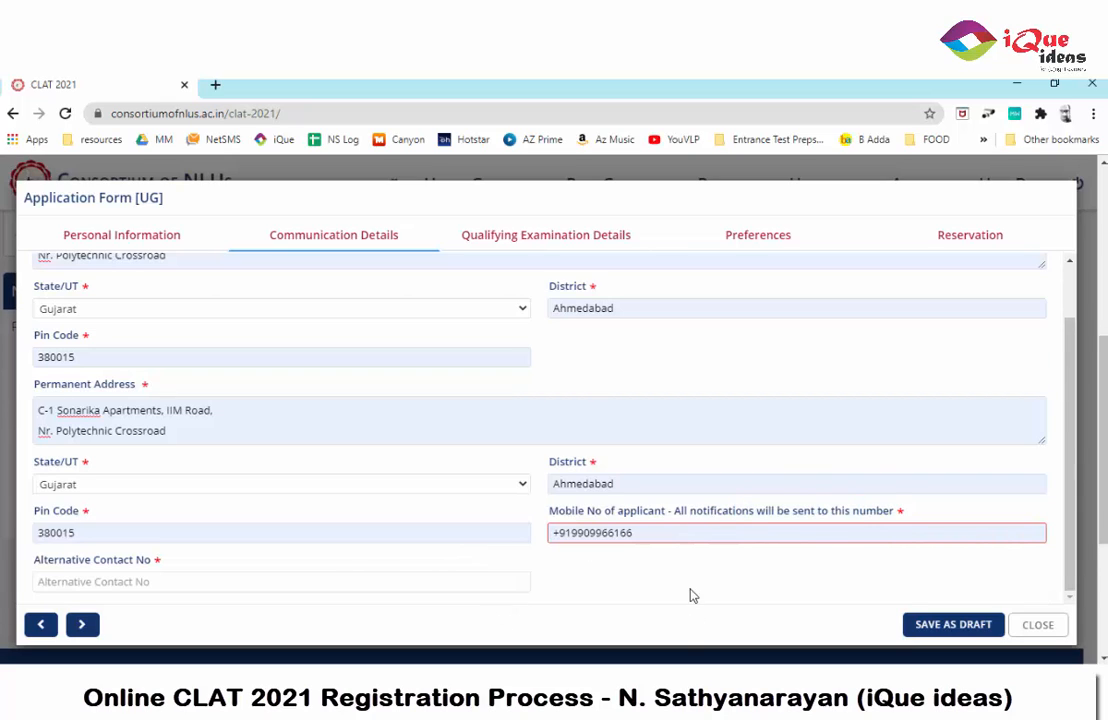
Re-enter the mobile number without country code and add an alternative contact number
{"action": "double_click", "coordinate": [688, 535]}
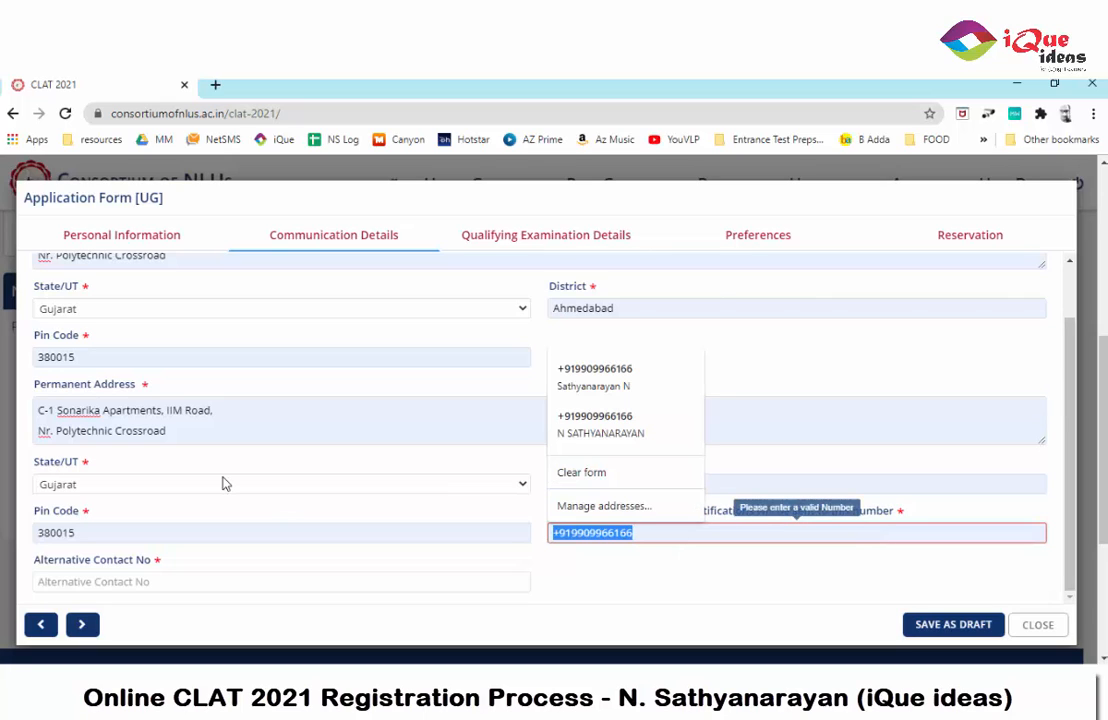
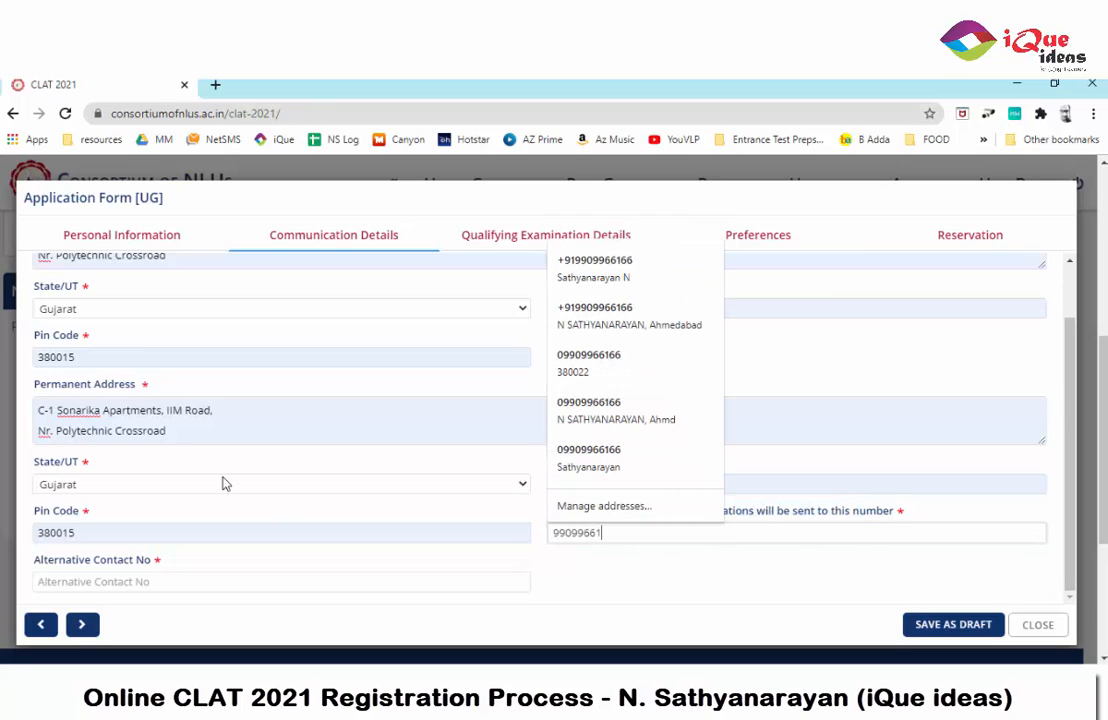
{"action": "left_click", "coordinate": [435, 577]}
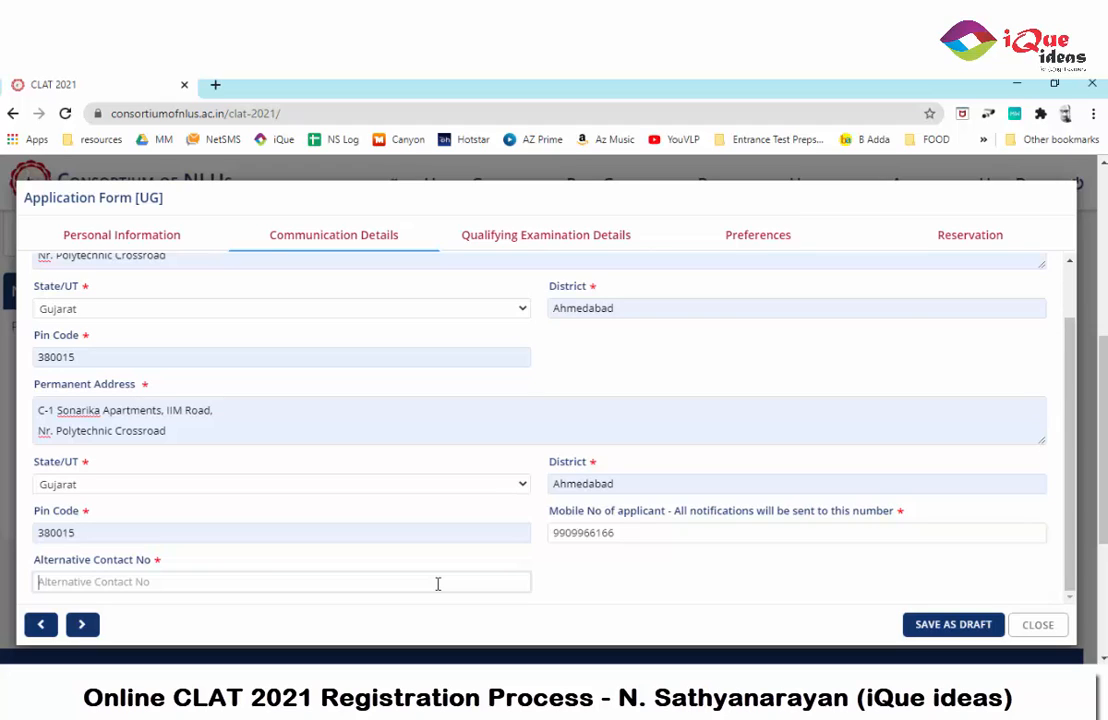
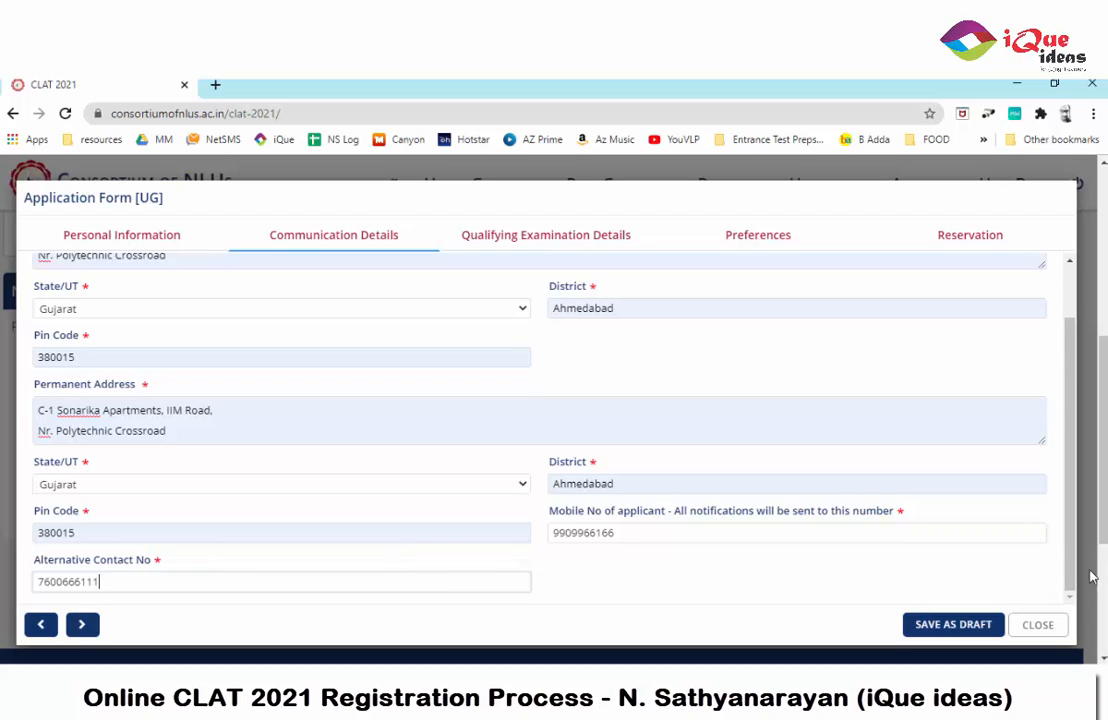
Save the communication details as a draft and go to Qualifying Examination Details
{"action": "left_click", "coordinate": [945, 623]}
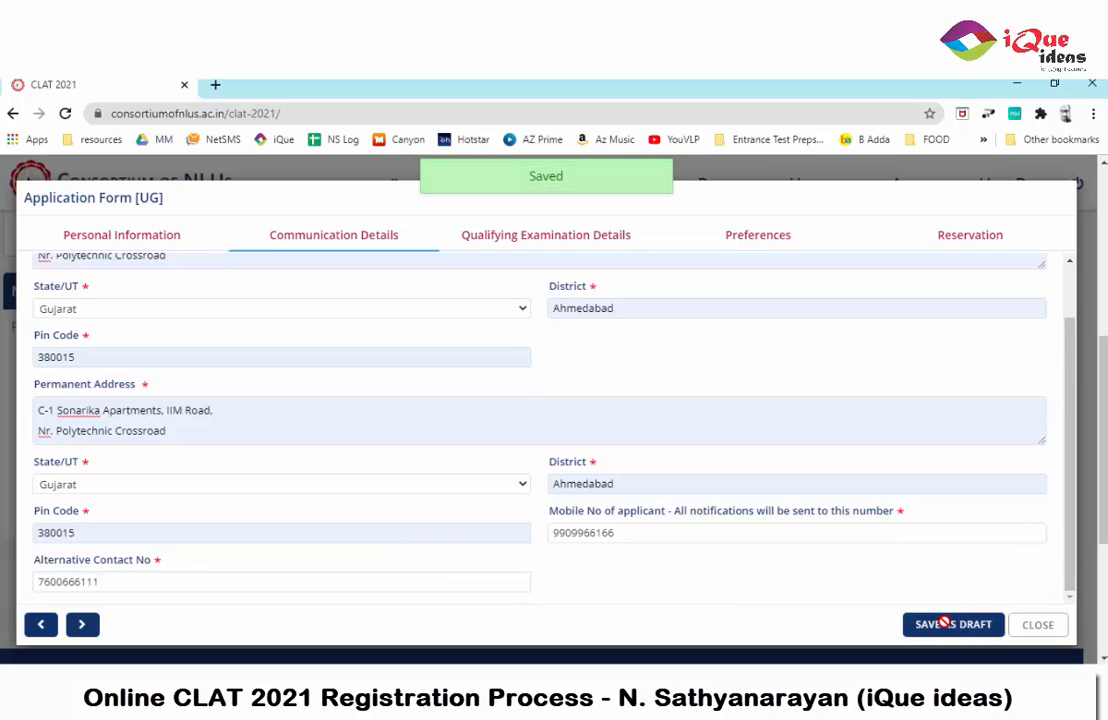
{"action": "scroll", "coordinate": [879, 553], "scroll_direction": "up", "scroll_amount": 1}
{"action": "scroll", "coordinate": [878, 550], "scroll_direction": "up", "scroll_amount": 1}
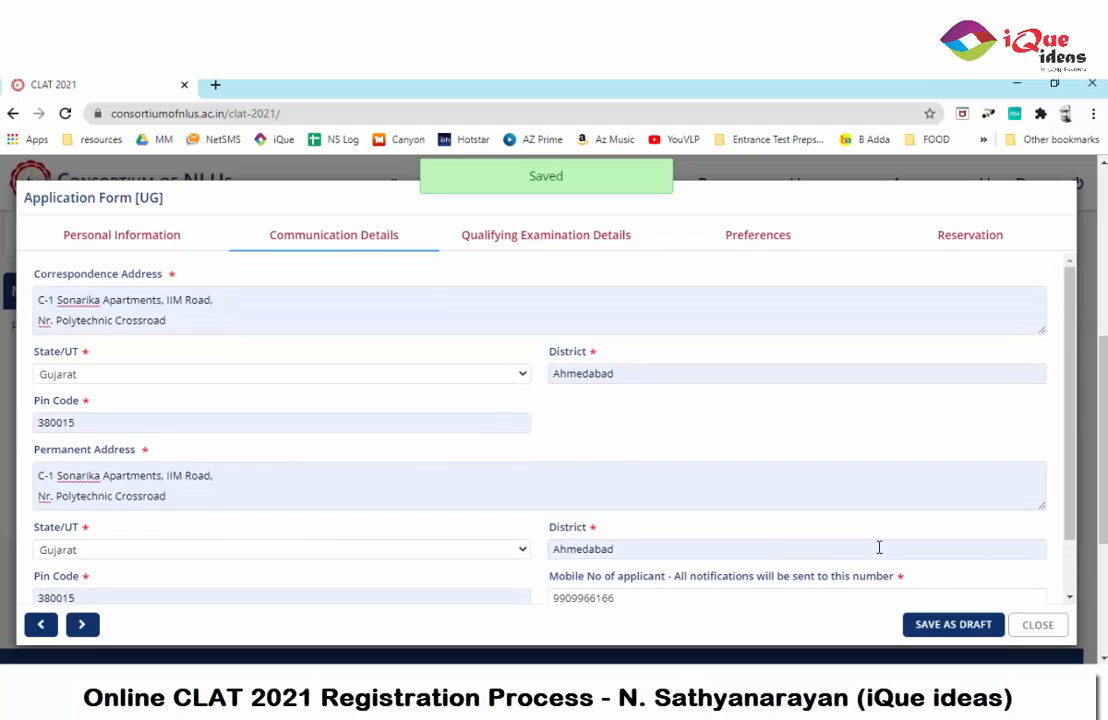
{"action": "scroll", "coordinate": [878, 548], "scroll_direction": "down", "scroll_amount": 1}
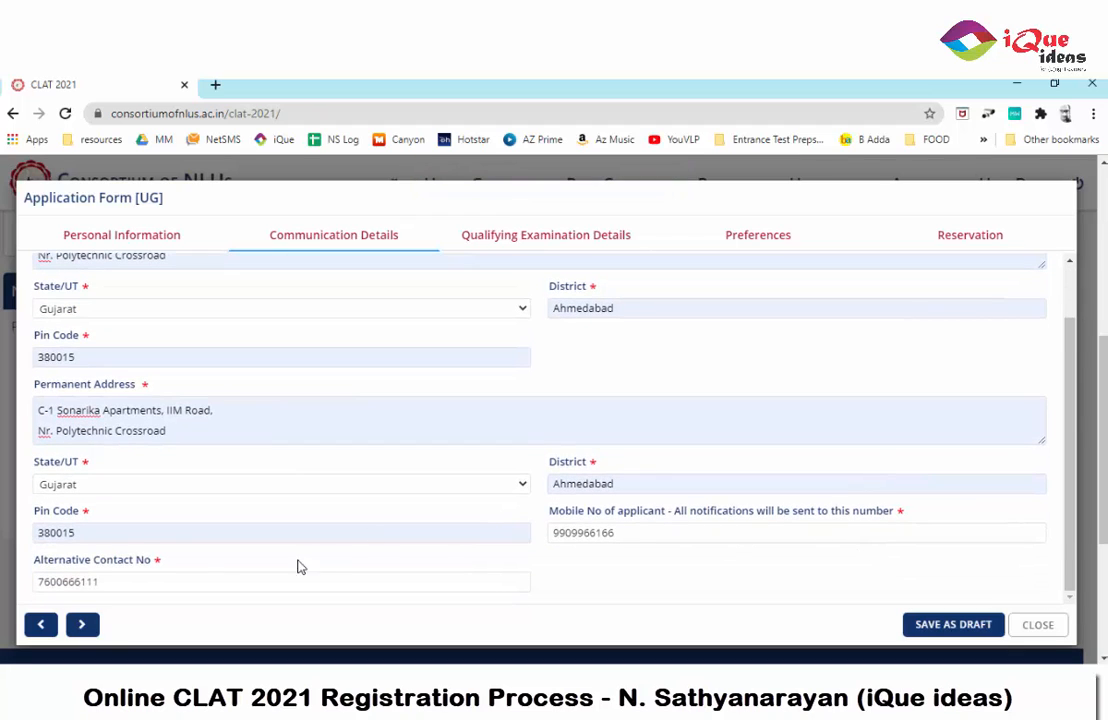
{"action": "left_click", "coordinate": [84, 625]}
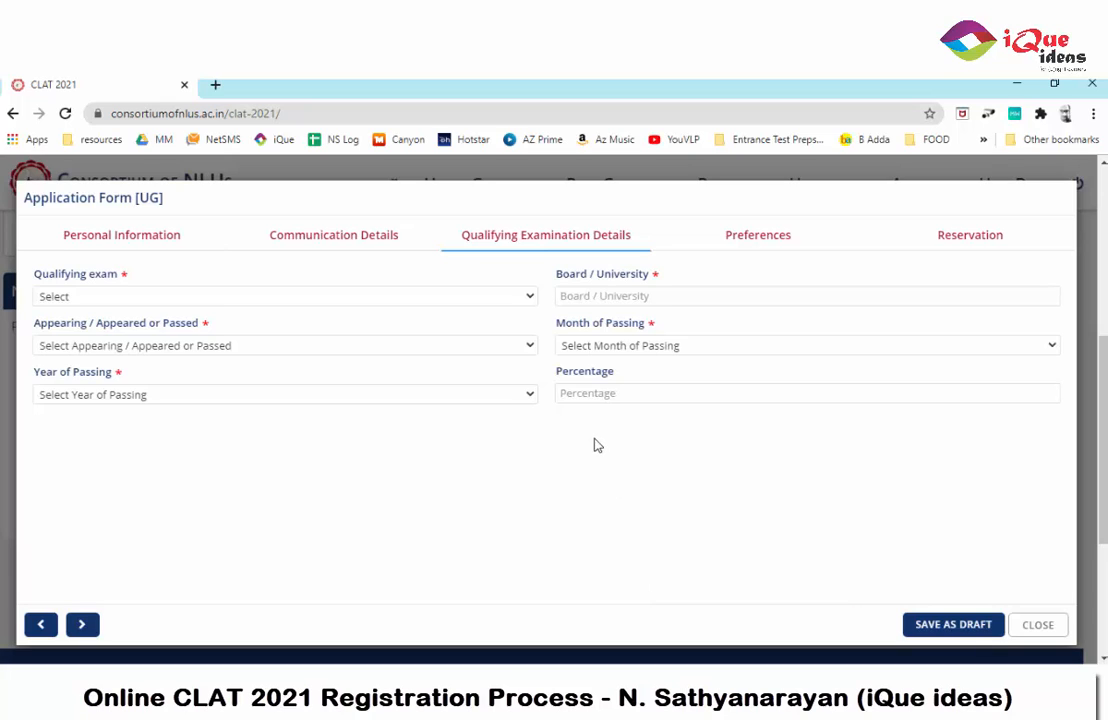
Set the qualifying exam to 10+2 or its equivalent (Science) with status Passed
{"action": "left_click", "coordinate": [462, 299]}
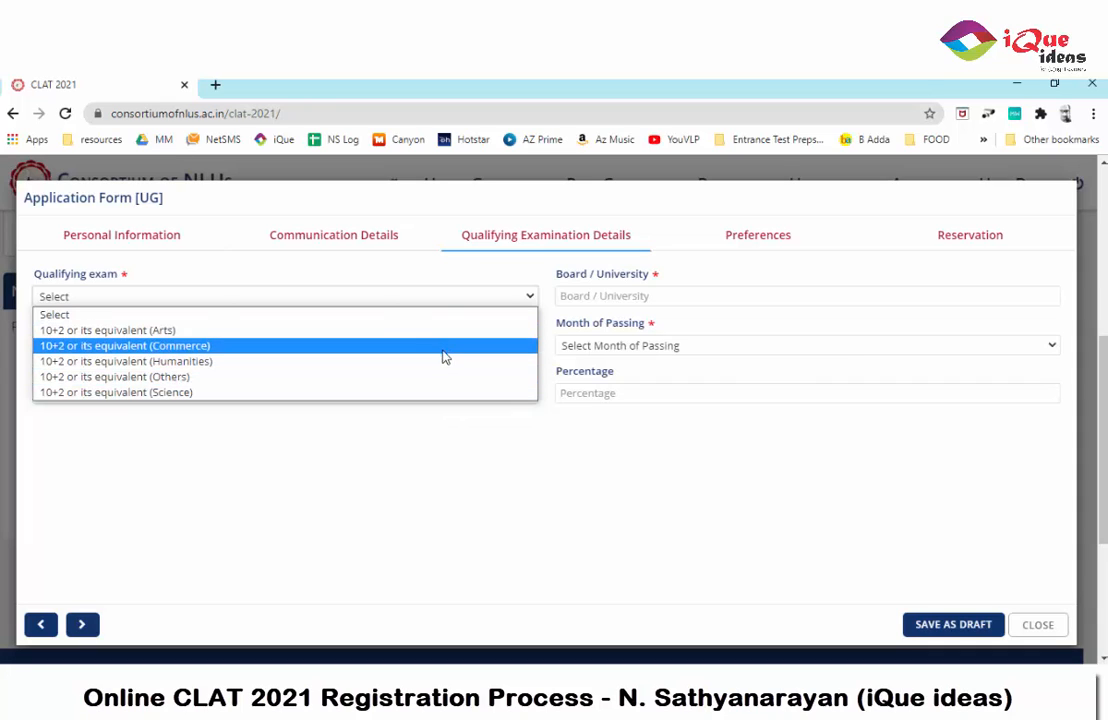
{"action": "left_click", "coordinate": [399, 393]}
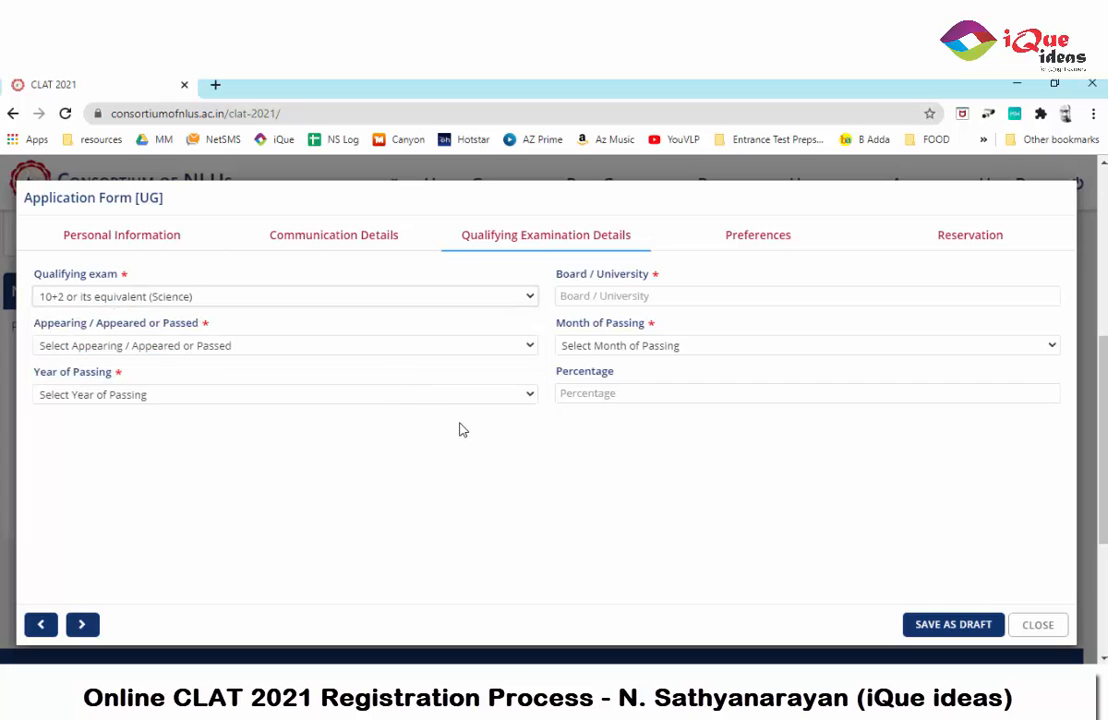
{"action": "left_click", "coordinate": [428, 346]}
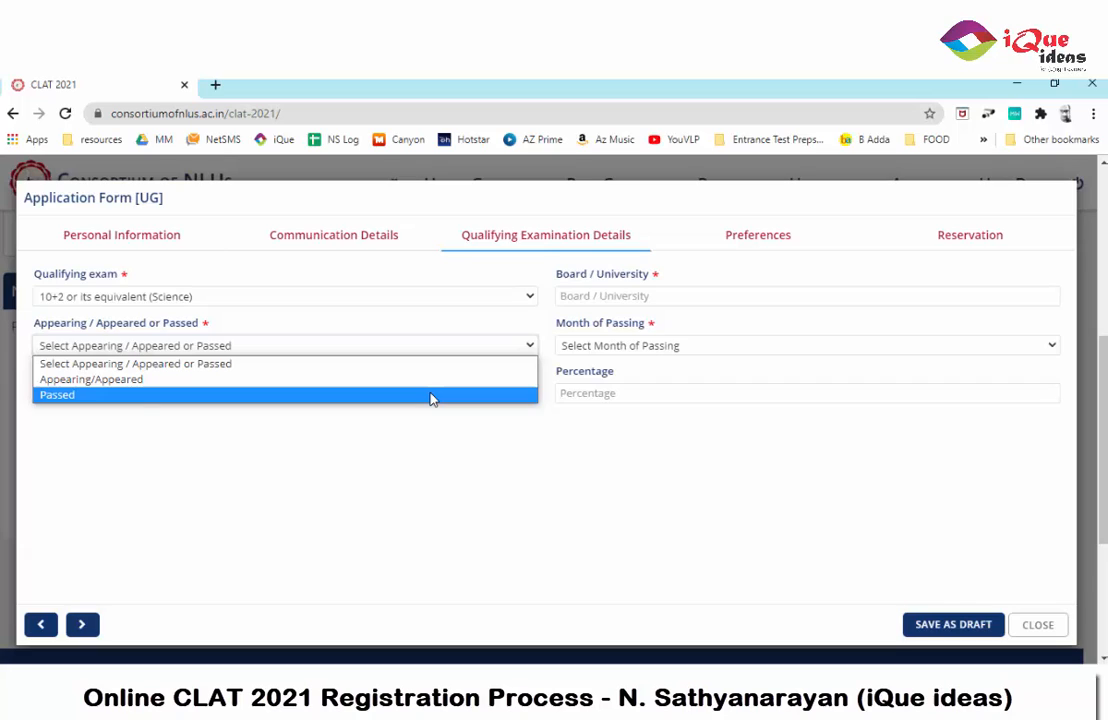
{"action": "left_click", "coordinate": [430, 396]}
{"action": "left_click", "coordinate": [455, 348]}
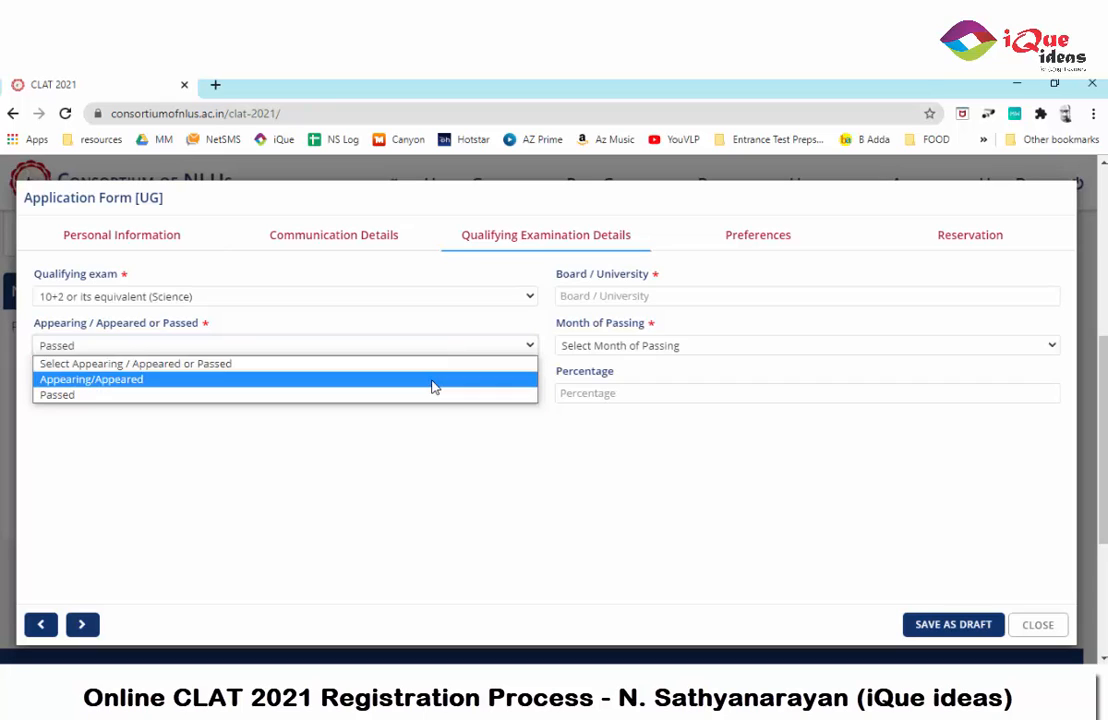
{"action": "left_click", "coordinate": [433, 387]}
{"action": "left_click", "coordinate": [470, 348]}
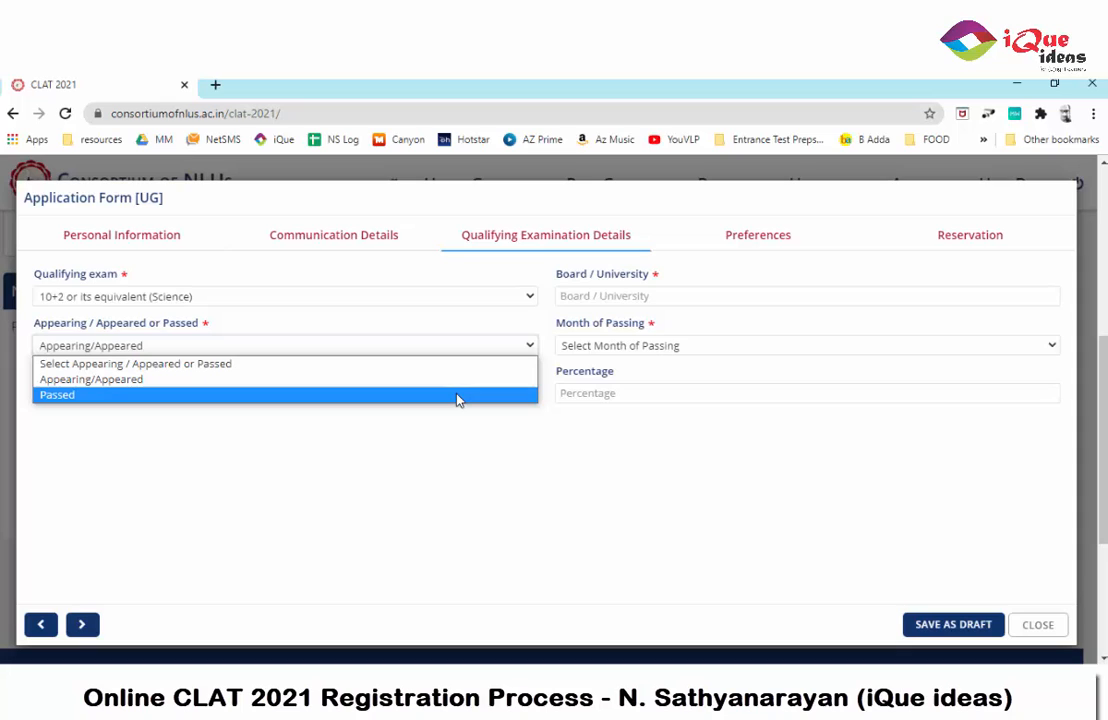
{"action": "left_click", "coordinate": [458, 399]}
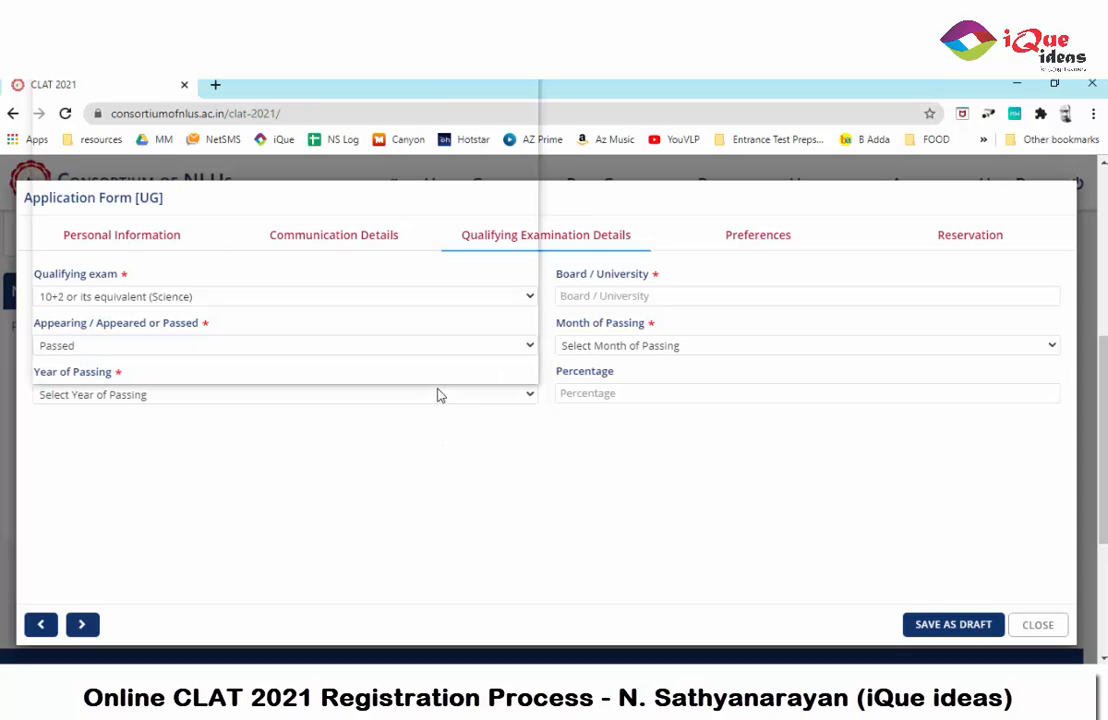
Set the Year of Passing to 1999
{"action": "left_click", "coordinate": [439, 391]}
{"action": "scroll", "coordinate": [417, 300], "scroll_direction": "down", "scroll_amount": 4}
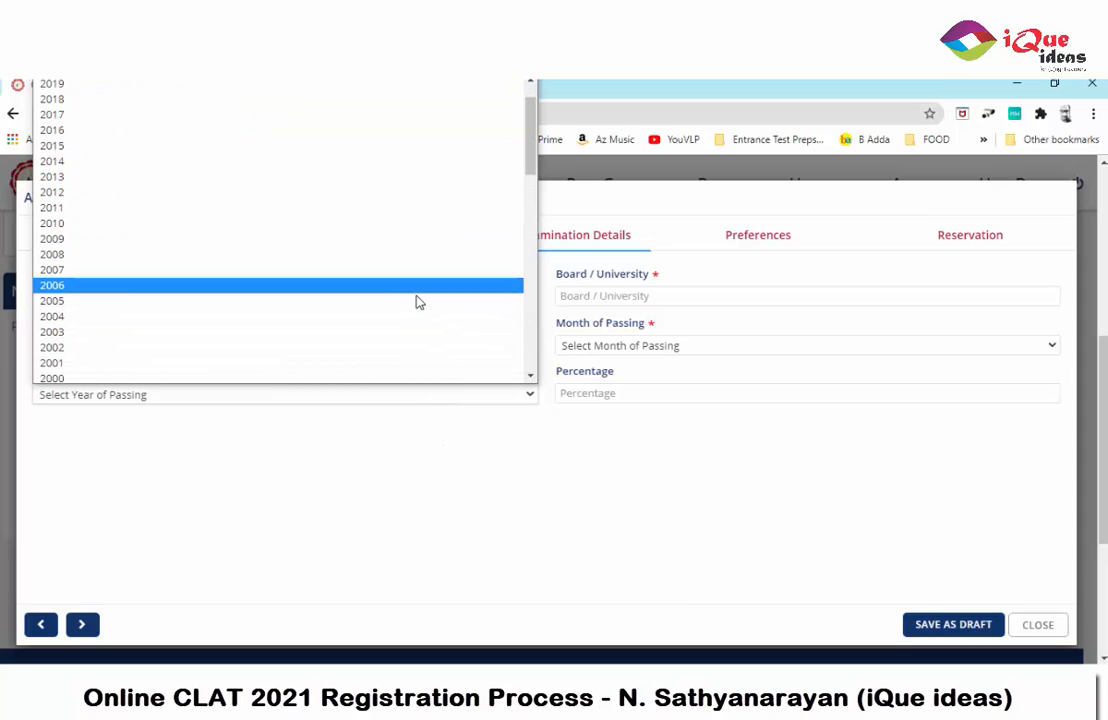
{"action": "scroll", "coordinate": [419, 302], "scroll_direction": "up", "scroll_amount": 2}
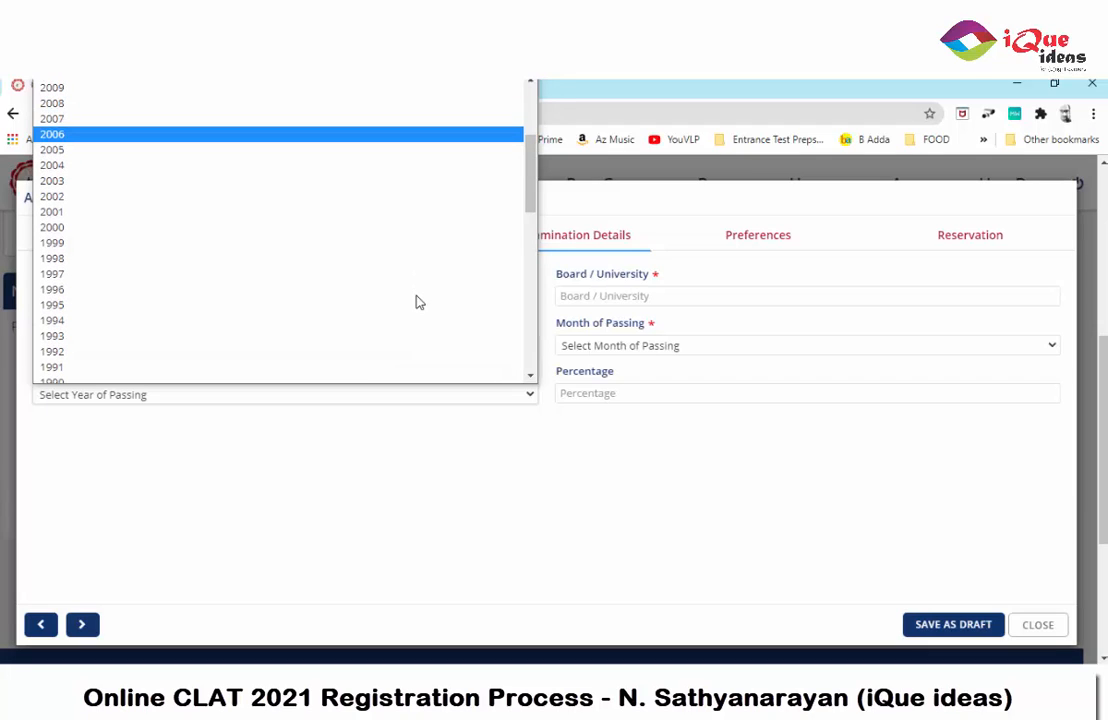
{"action": "scroll", "coordinate": [419, 302], "scroll_direction": "up", "scroll_amount": 2}
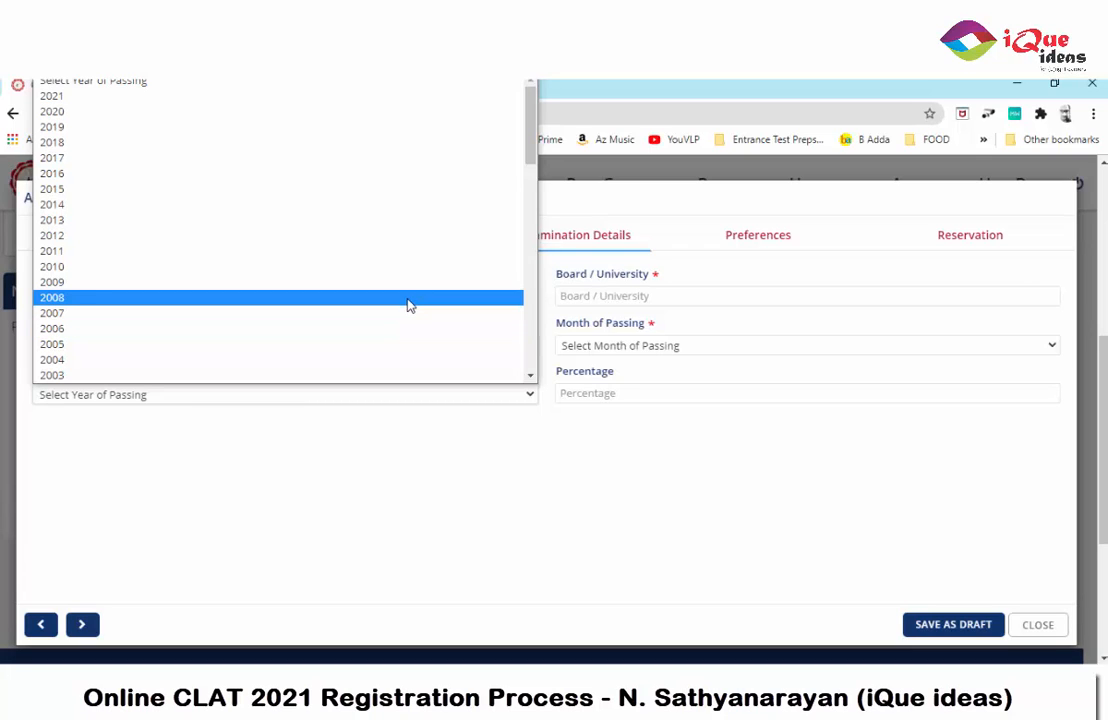
{"action": "scroll", "coordinate": [415, 260], "scroll_direction": "down", "scroll_amount": 2}
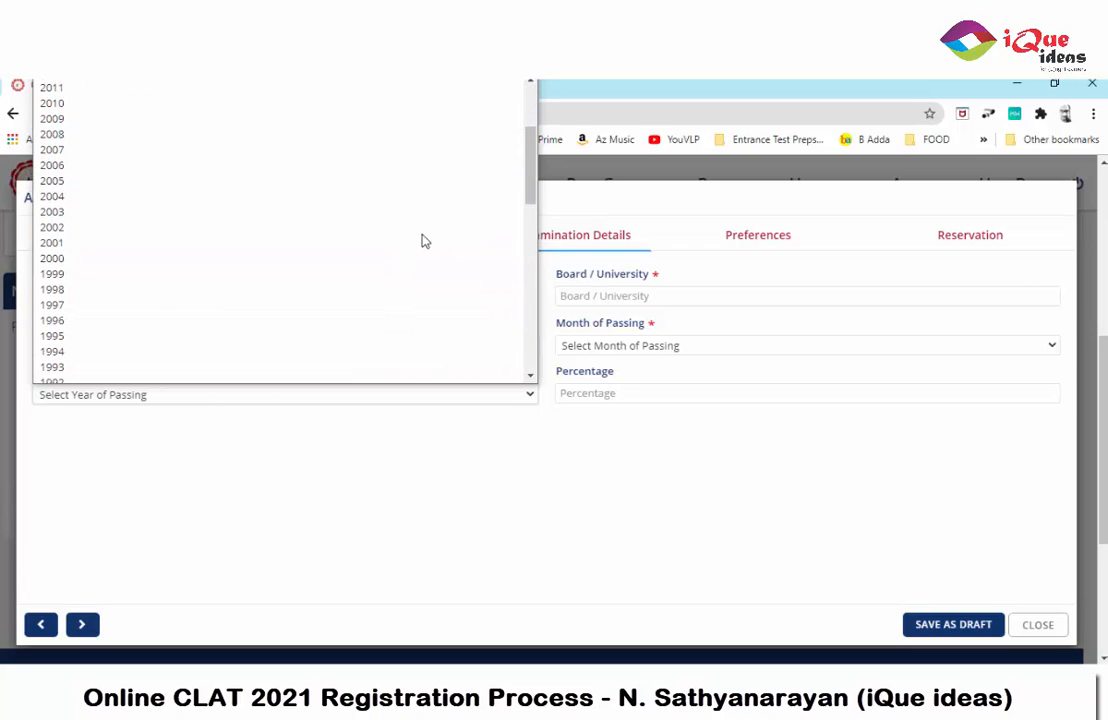
{"action": "left_click", "coordinate": [327, 274]}
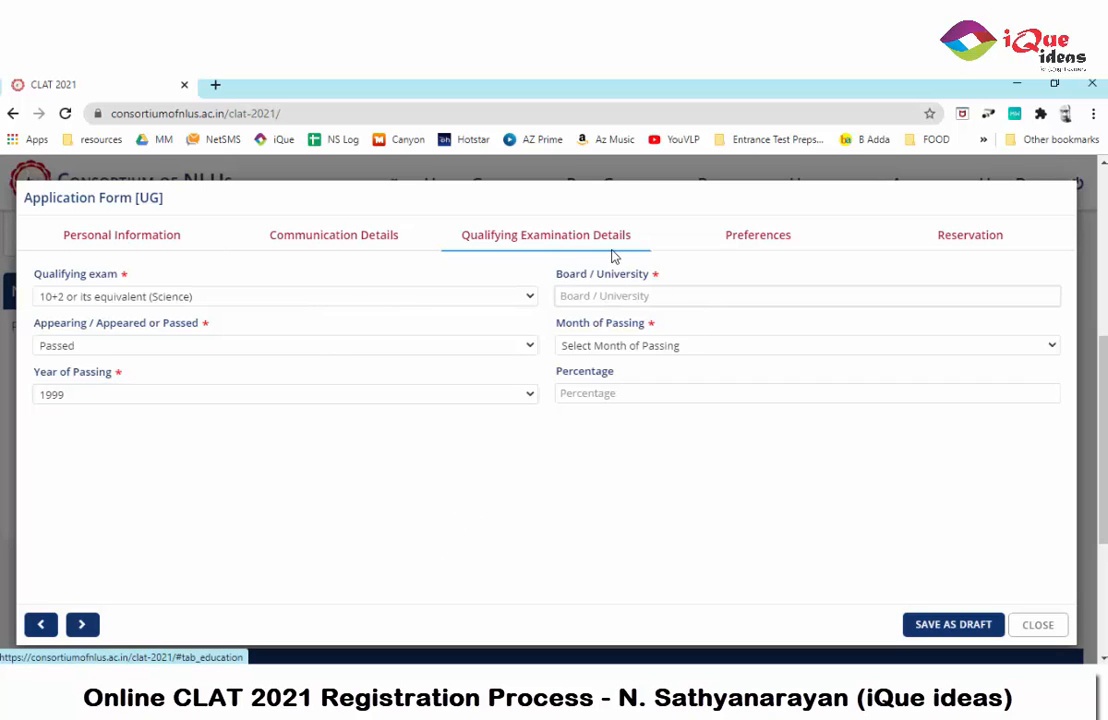
Enter board GSHEB and set the month of passing to Mar
{"action": "type", "text": "GSHEB"}
{"action": "left_click", "coordinate": [648, 346]}
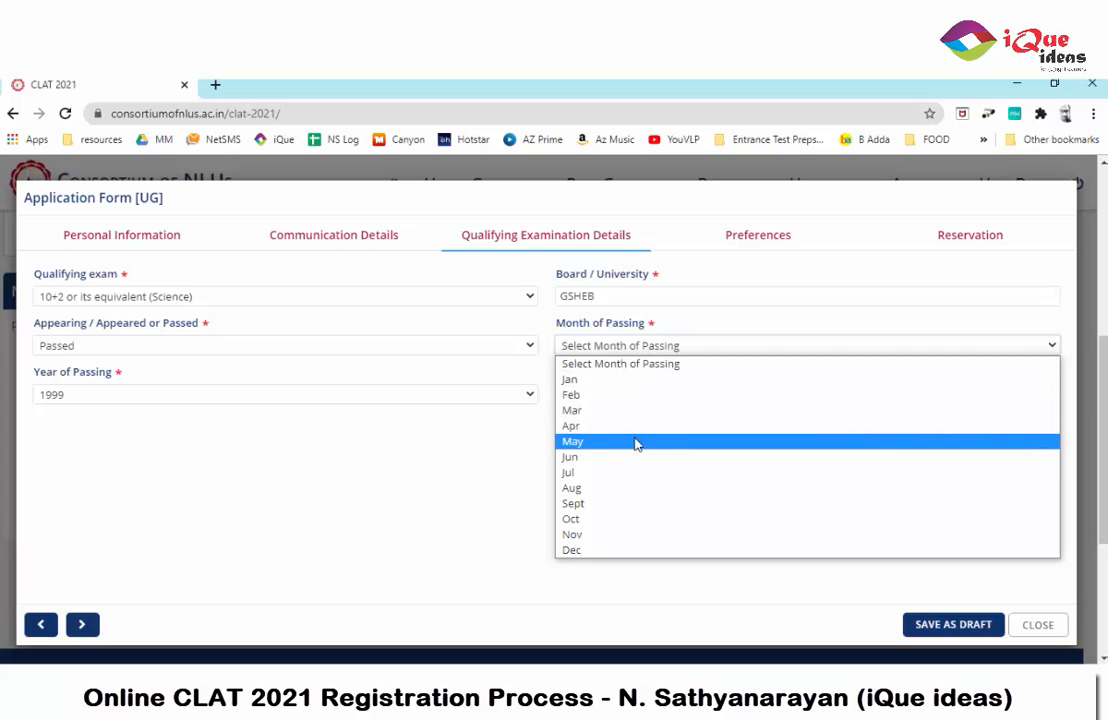
{"action": "left_click", "coordinate": [638, 411]}
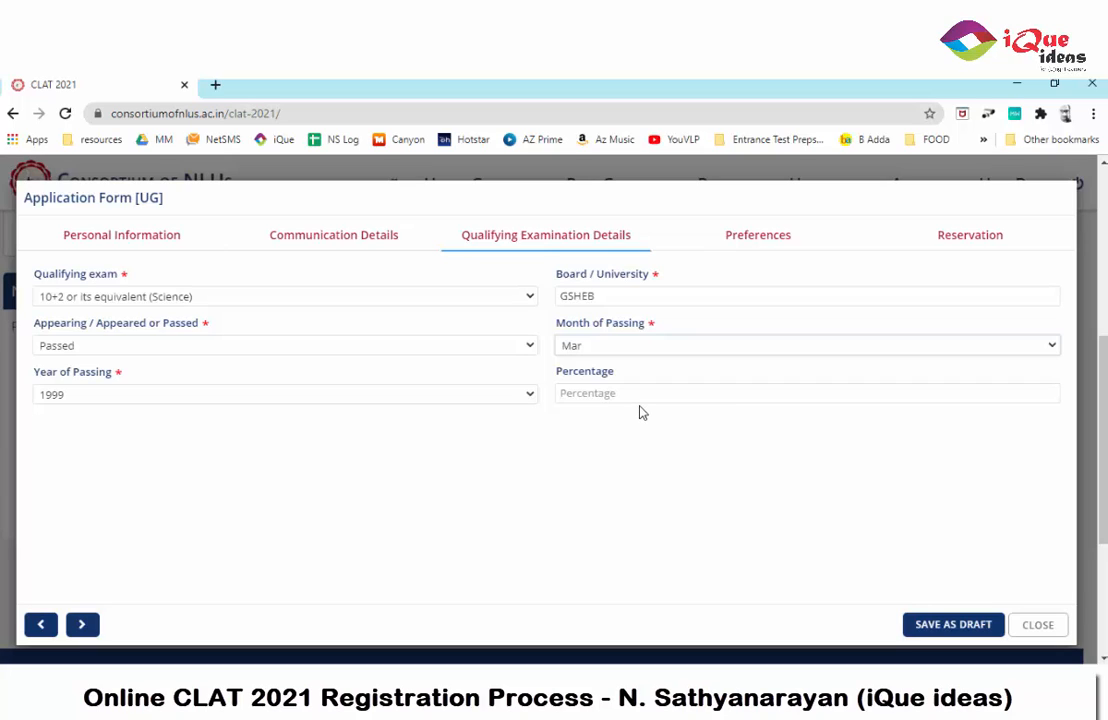
Enter percentage 87.1, save the draft, and go on to Preferences
{"action": "left_click", "coordinate": [640, 393]}
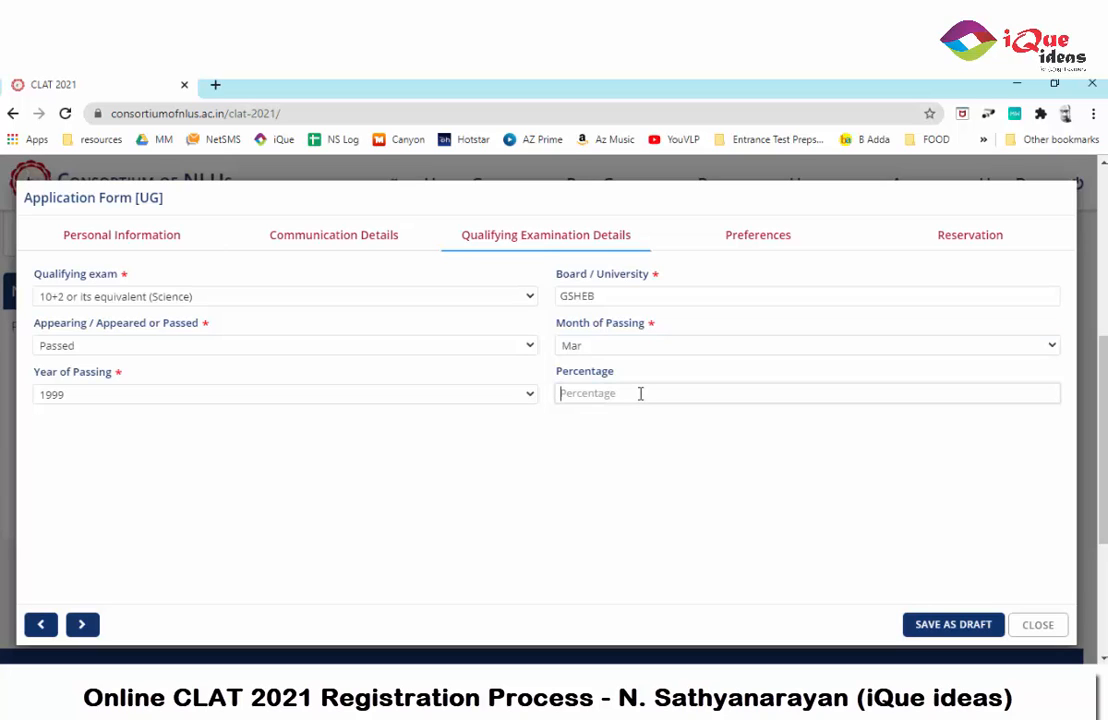
{"action": "type", "text": "82."}
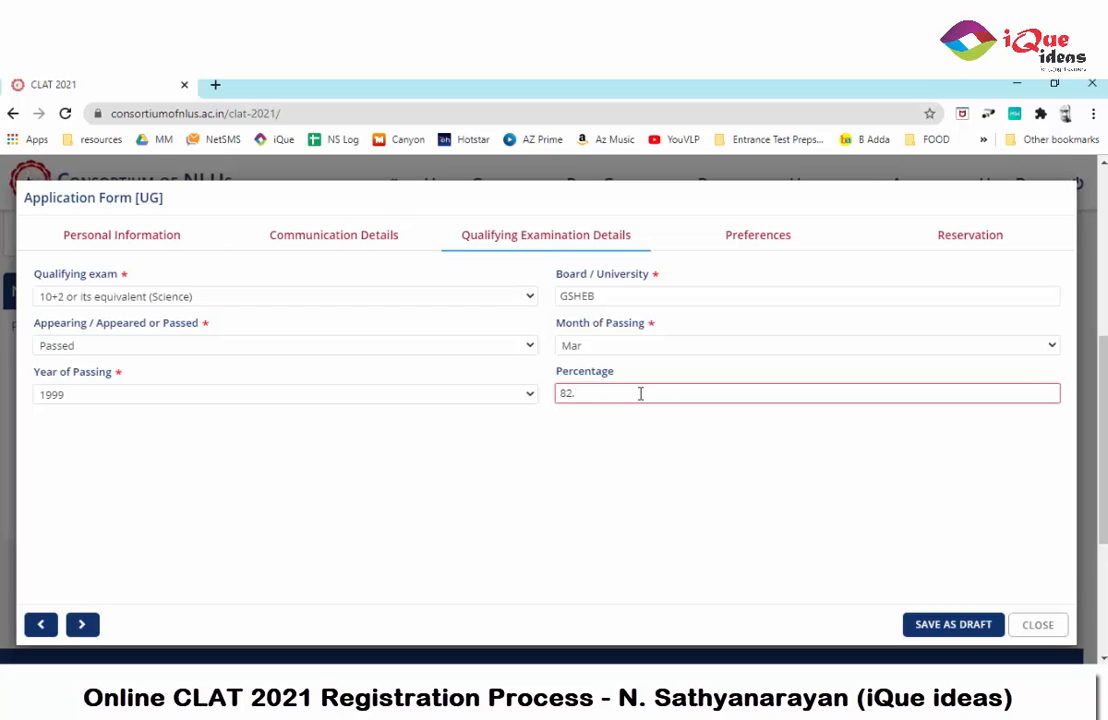
{"action": "key", "text": "BackSpace"}
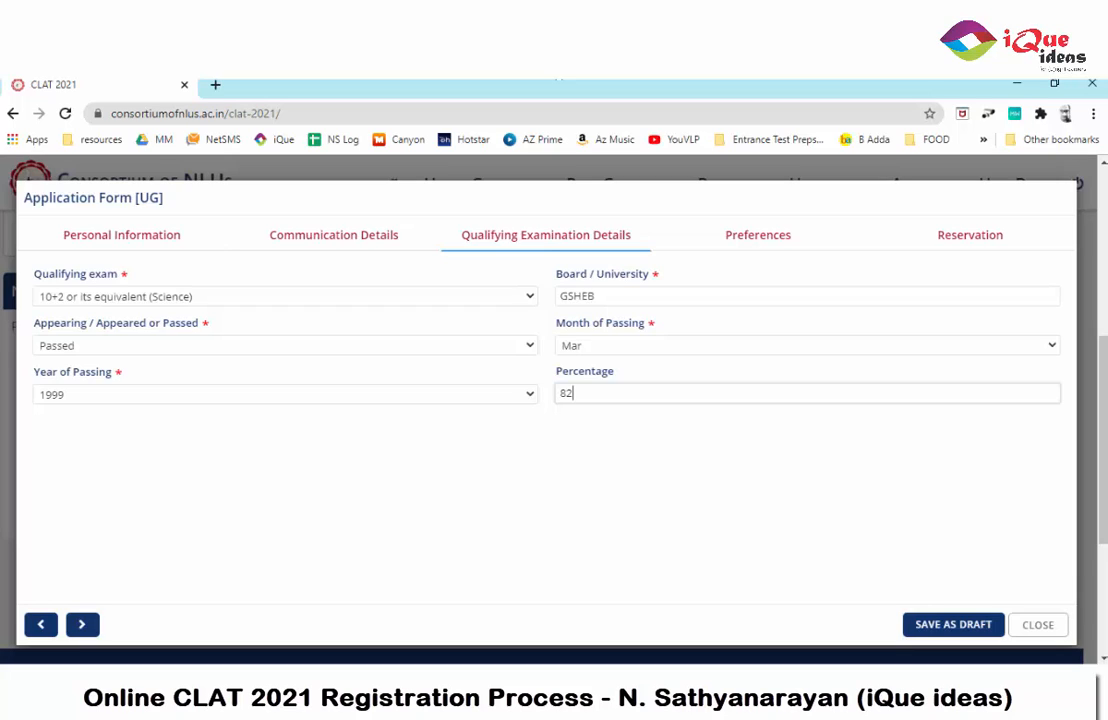
{"action": "key", "text": "BackSpace"}
{"action": "type", "text": "7.1"}
{"action": "left_click", "coordinate": [952, 627]}
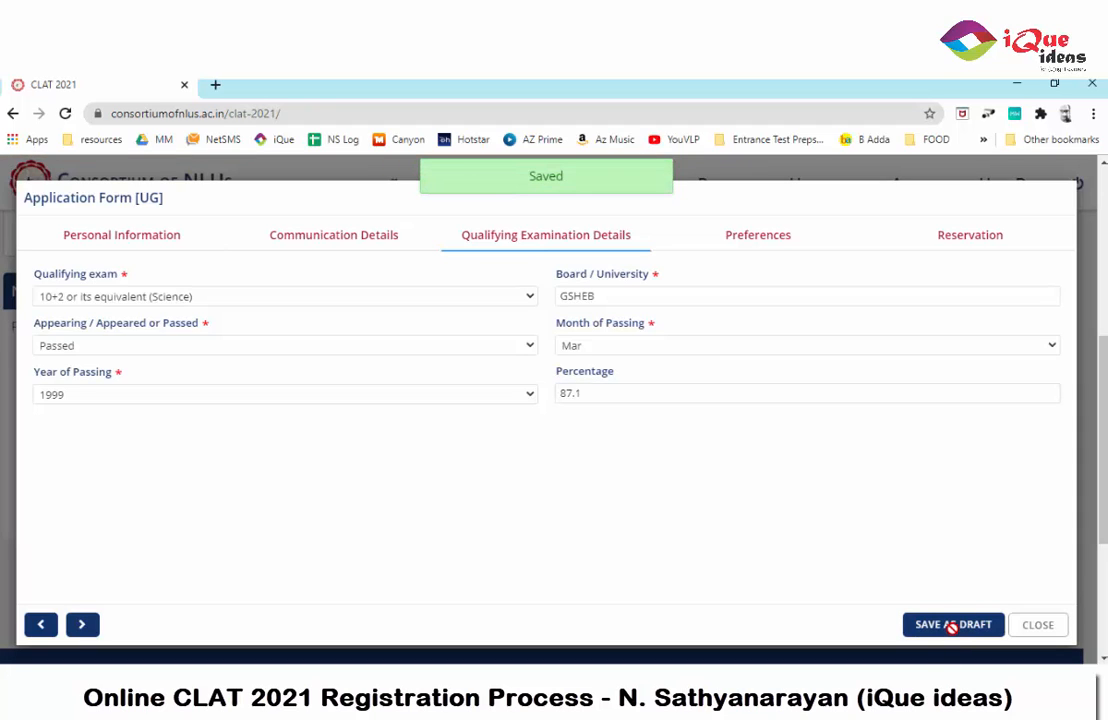
{"action": "left_click", "coordinate": [88, 627]}
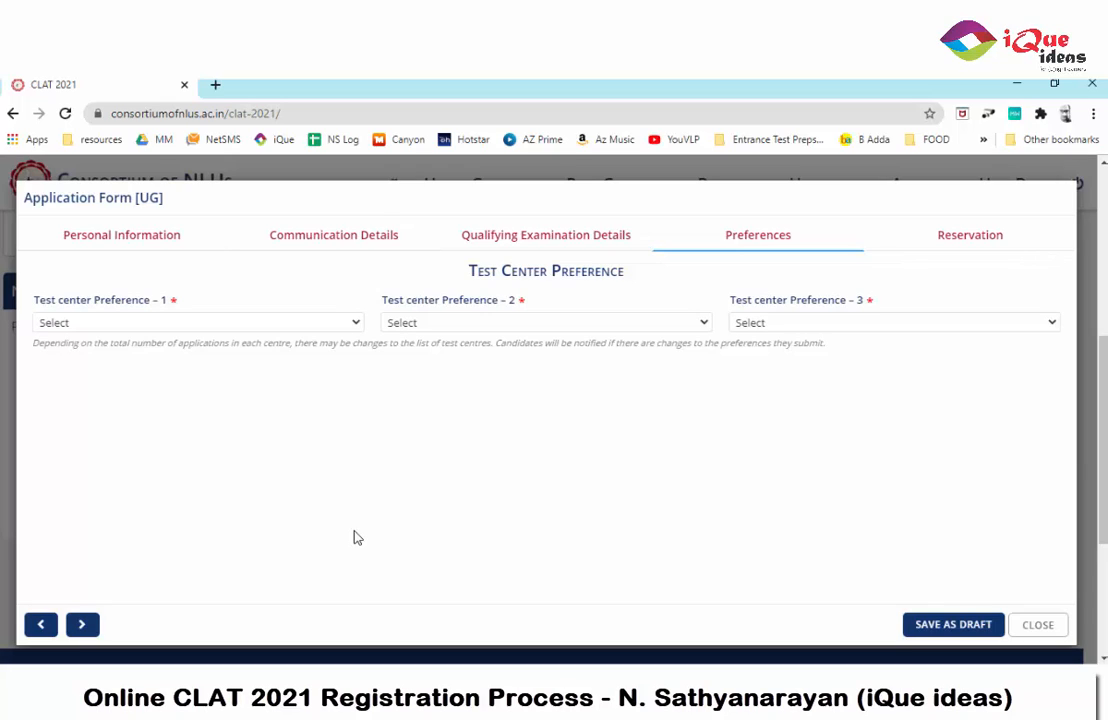
Set test centre preferences 1 and 2 to Ahmedabad and Gandhinagar
{"action": "left_click", "coordinate": [295, 324]}
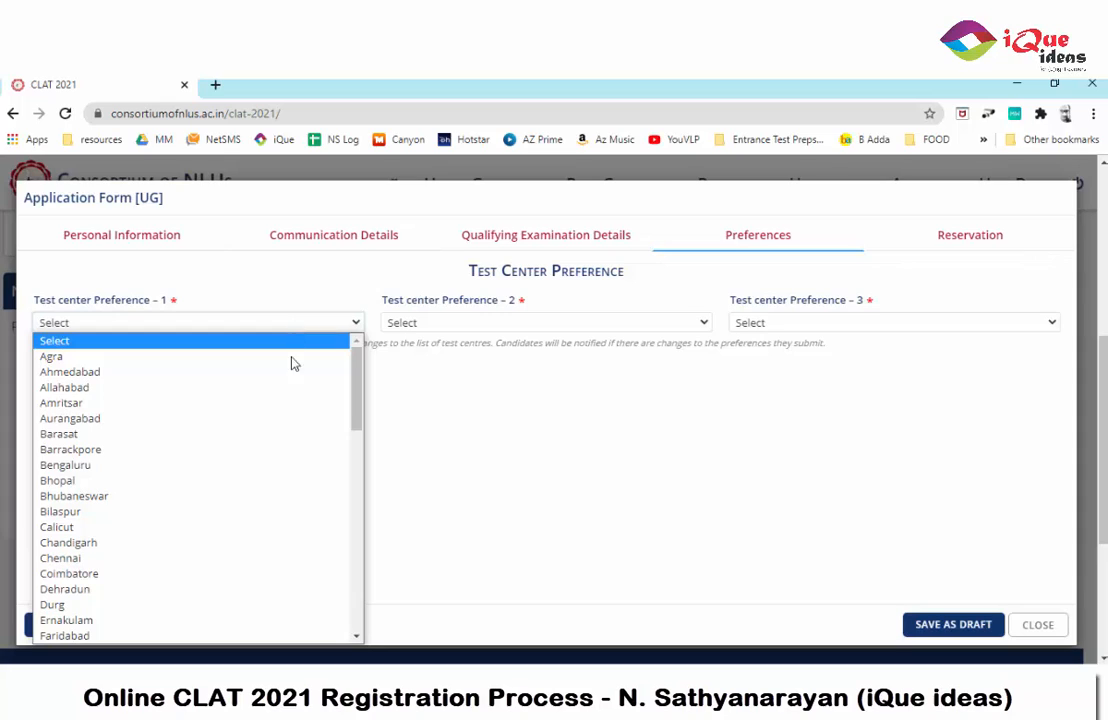
{"action": "left_click", "coordinate": [289, 384]}
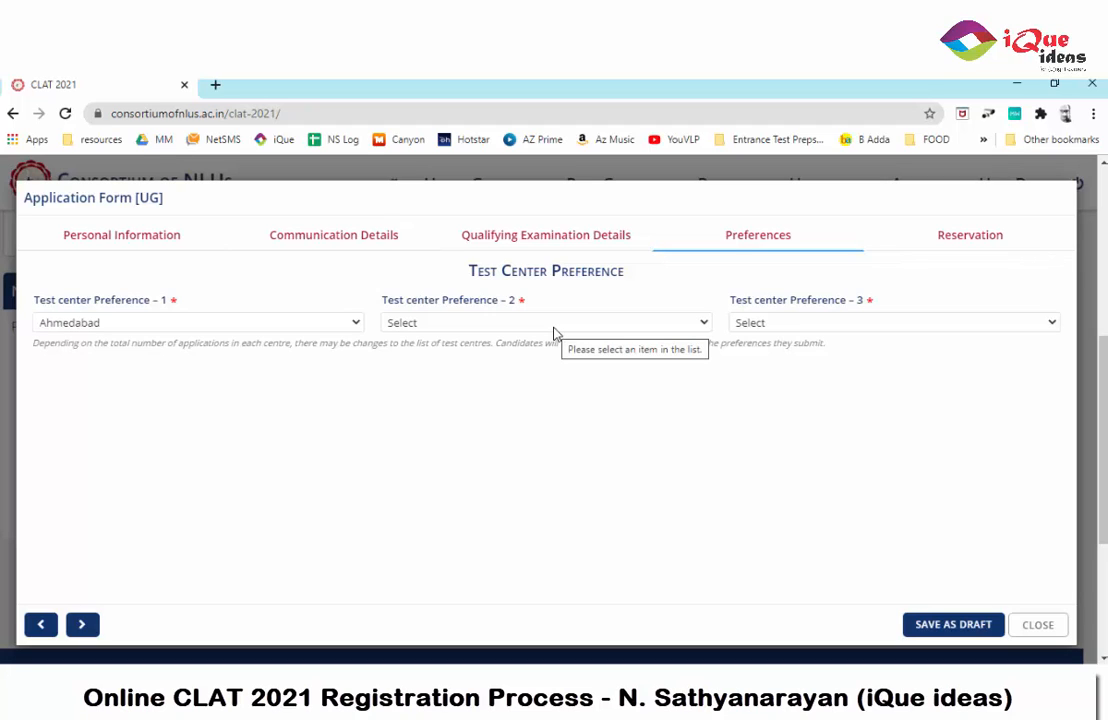
{"action": "left_click", "coordinate": [555, 329]}
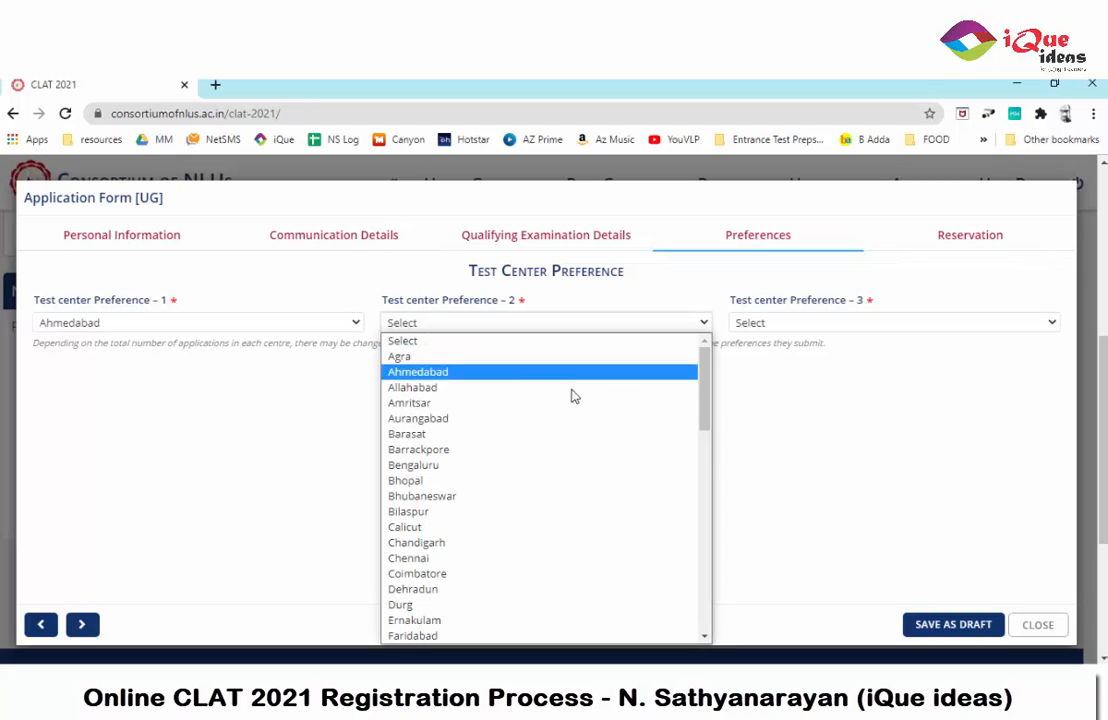
{"action": "scroll", "coordinate": [575, 400], "scroll_direction": "down", "scroll_amount": 3}
{"action": "left_click", "coordinate": [557, 488]}
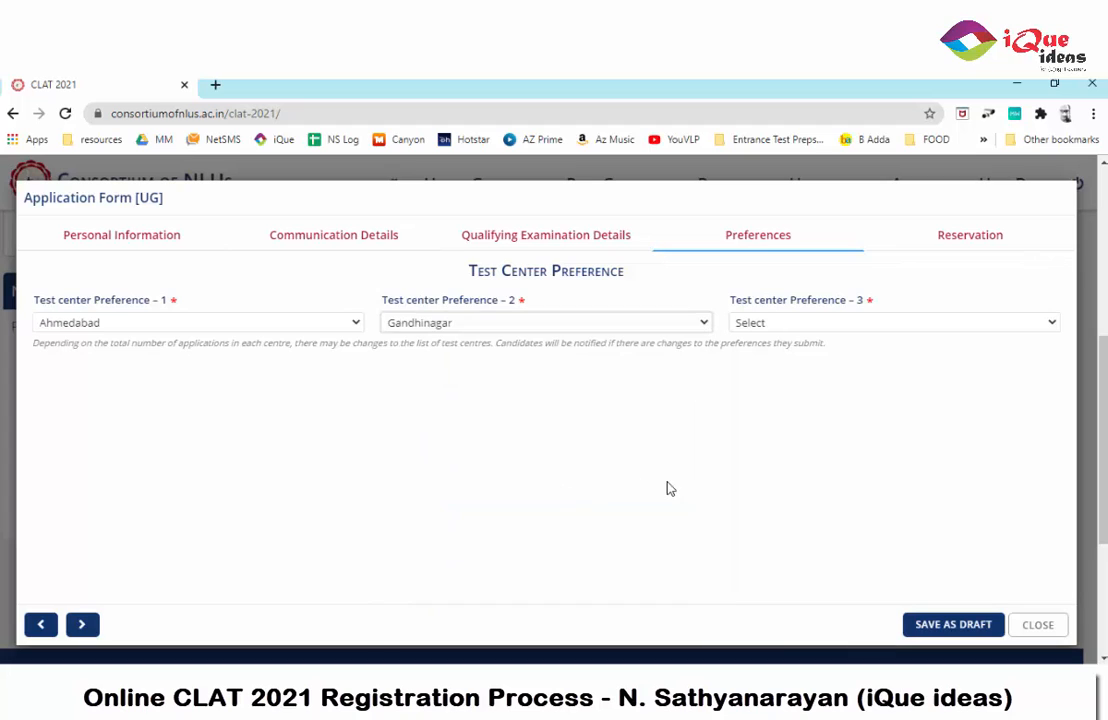
Set test centre preference 3 to Mumbai and save the preferences as a draft
{"action": "left_click", "coordinate": [871, 326]}
{"action": "scroll", "coordinate": [875, 445], "scroll_direction": "down", "scroll_amount": 15}
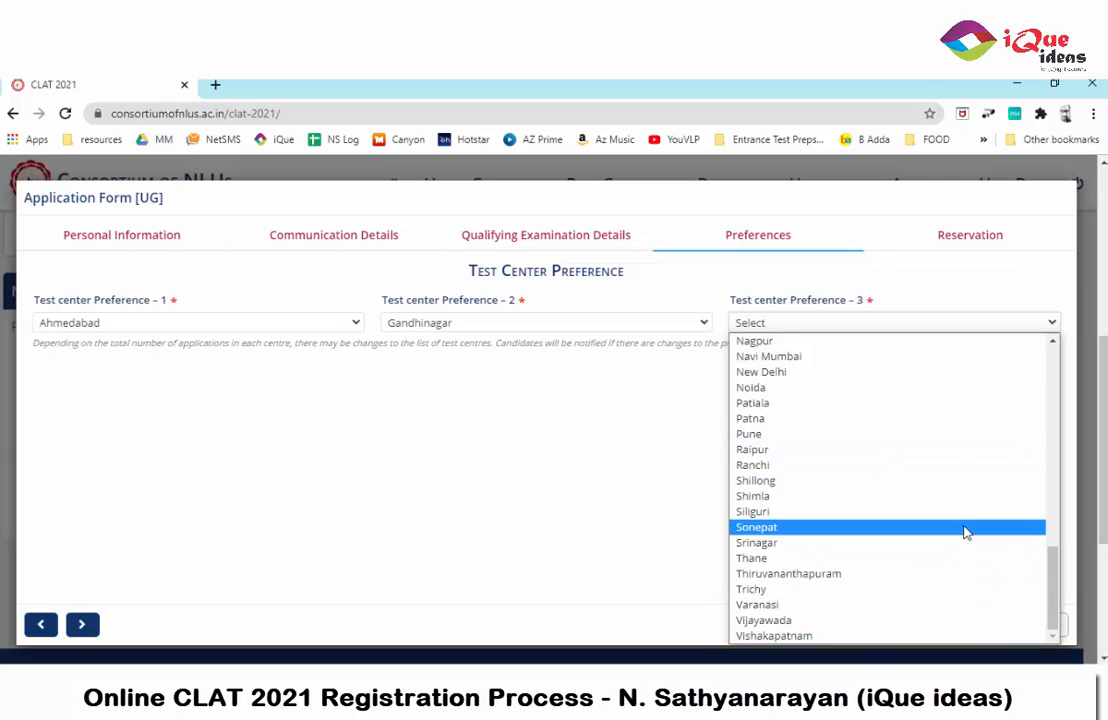
{"action": "scroll", "coordinate": [921, 412], "scroll_direction": "up", "scroll_amount": 3}
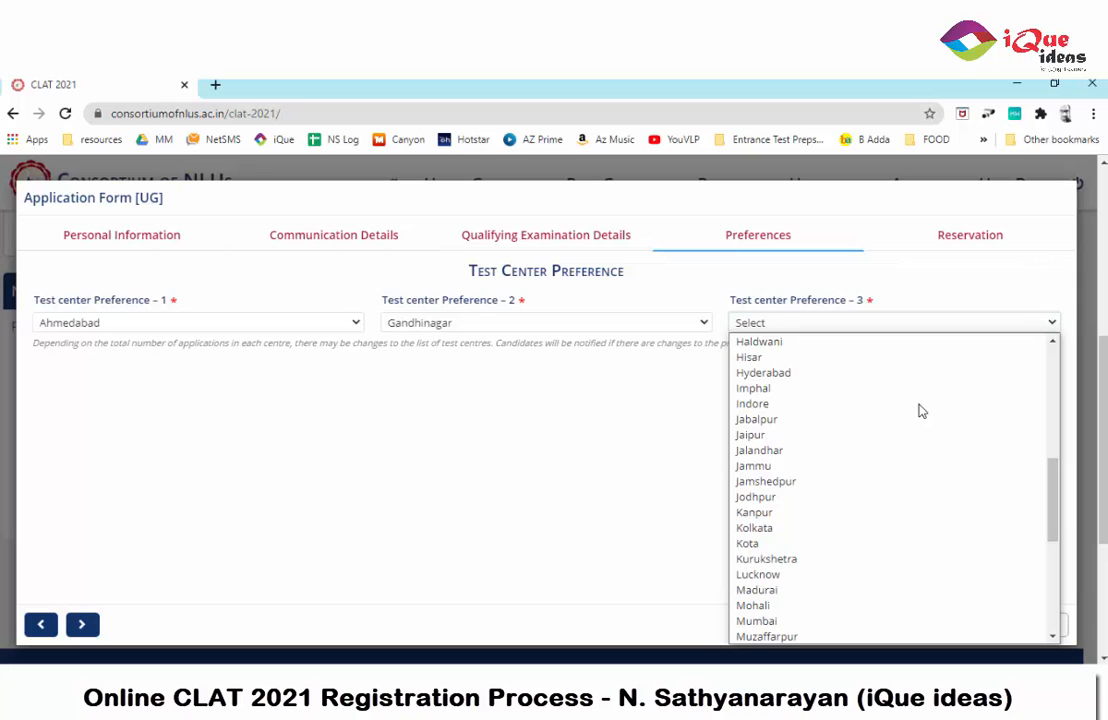
{"action": "scroll", "coordinate": [921, 411], "scroll_direction": "up", "scroll_amount": 2}
{"action": "scroll", "coordinate": [921, 412], "scroll_direction": "up", "scroll_amount": 3}
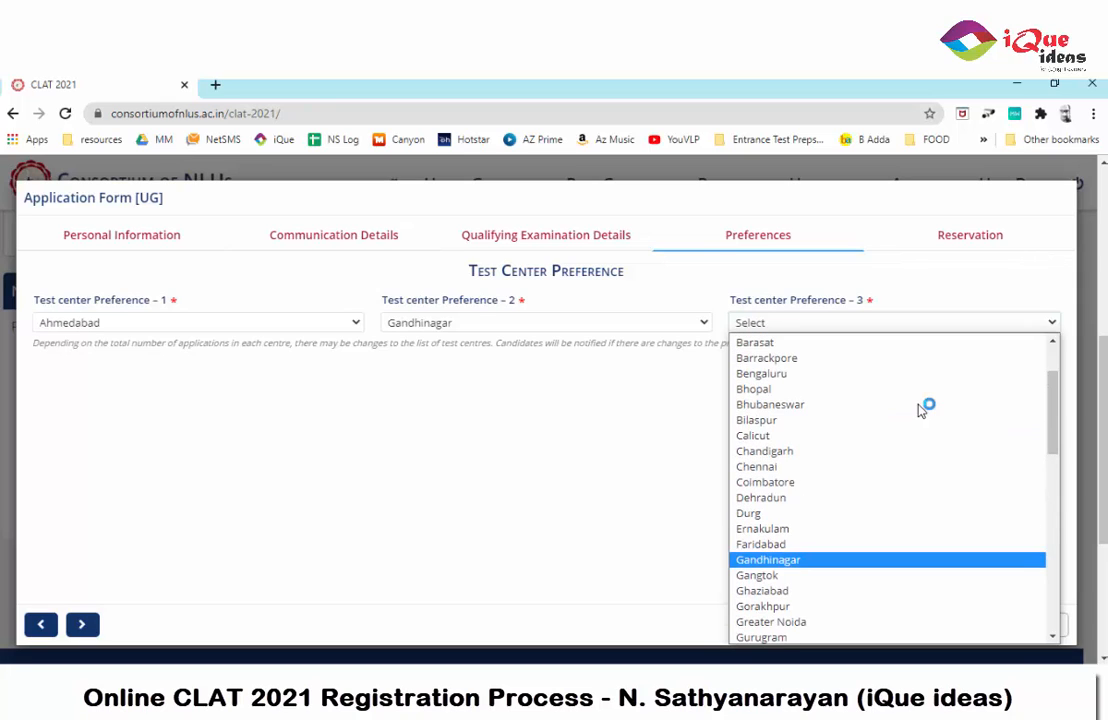
{"action": "scroll", "coordinate": [920, 412], "scroll_direction": "up", "scroll_amount": 2}
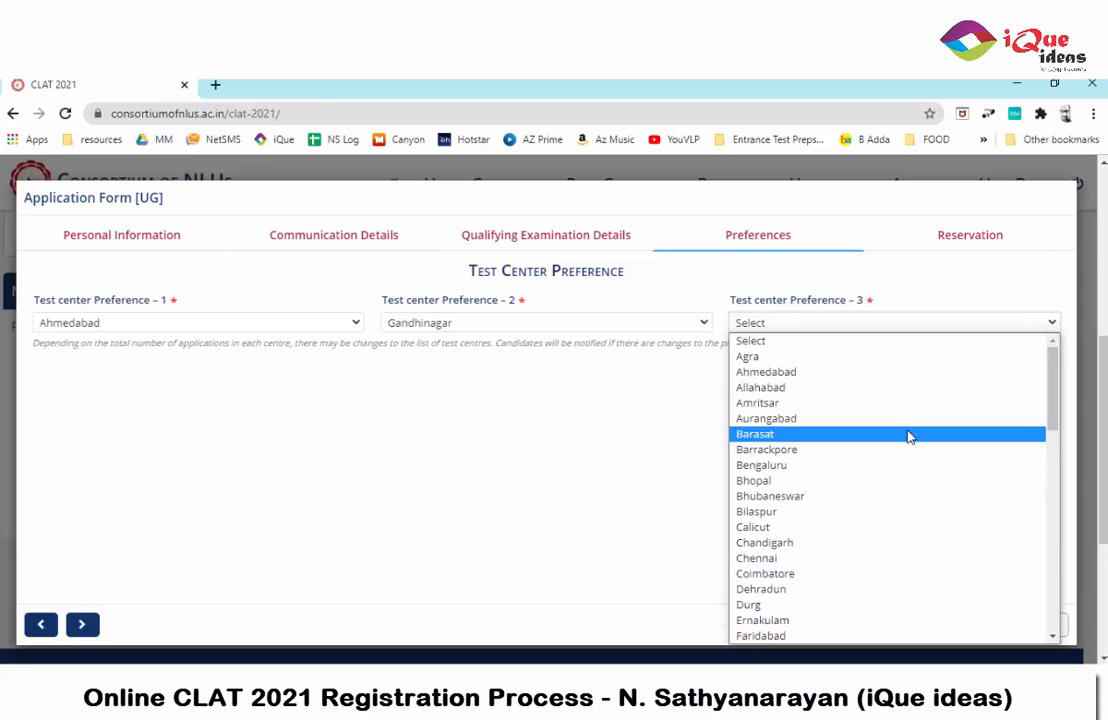
{"action": "scroll", "coordinate": [903, 497], "scroll_direction": "down", "scroll_amount": 3}
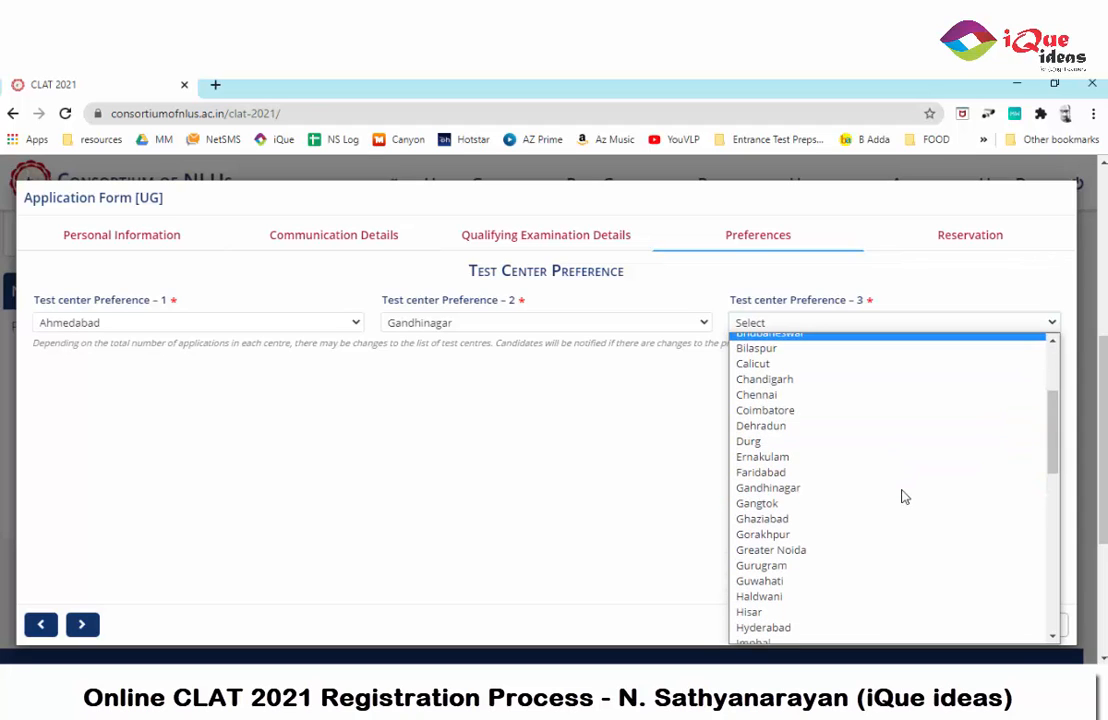
{"action": "scroll", "coordinate": [902, 496], "scroll_direction": "down", "scroll_amount": 3}
{"action": "scroll", "coordinate": [901, 496], "scroll_direction": "down", "scroll_amount": 3}
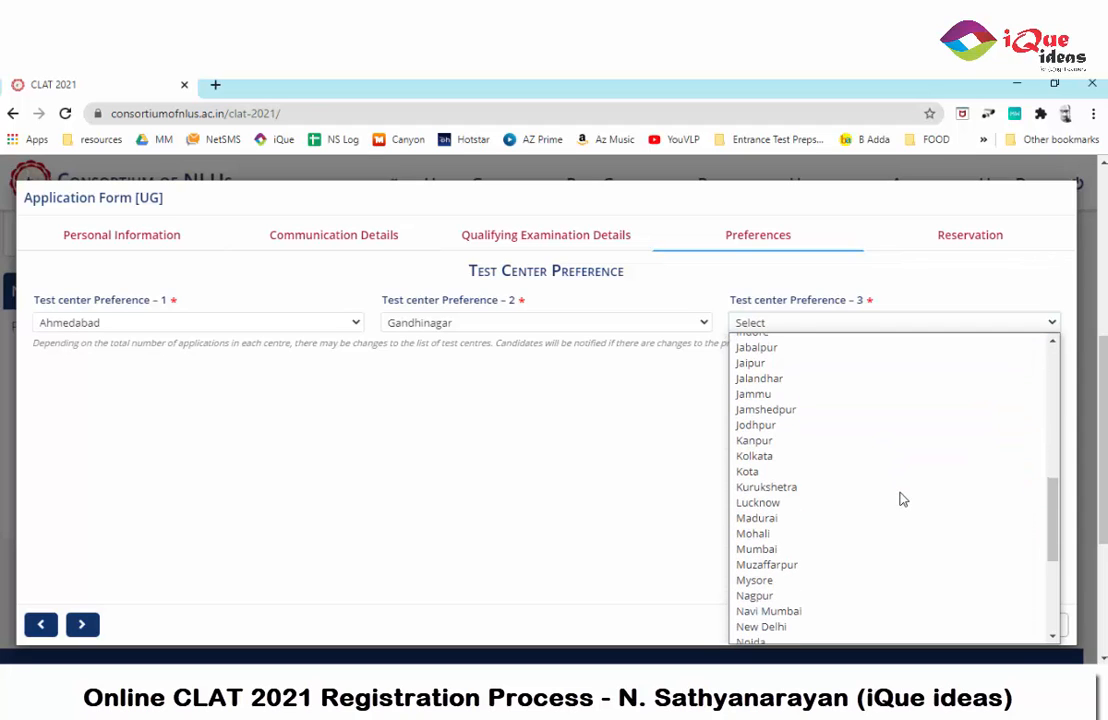
{"action": "left_click", "coordinate": [848, 549]}
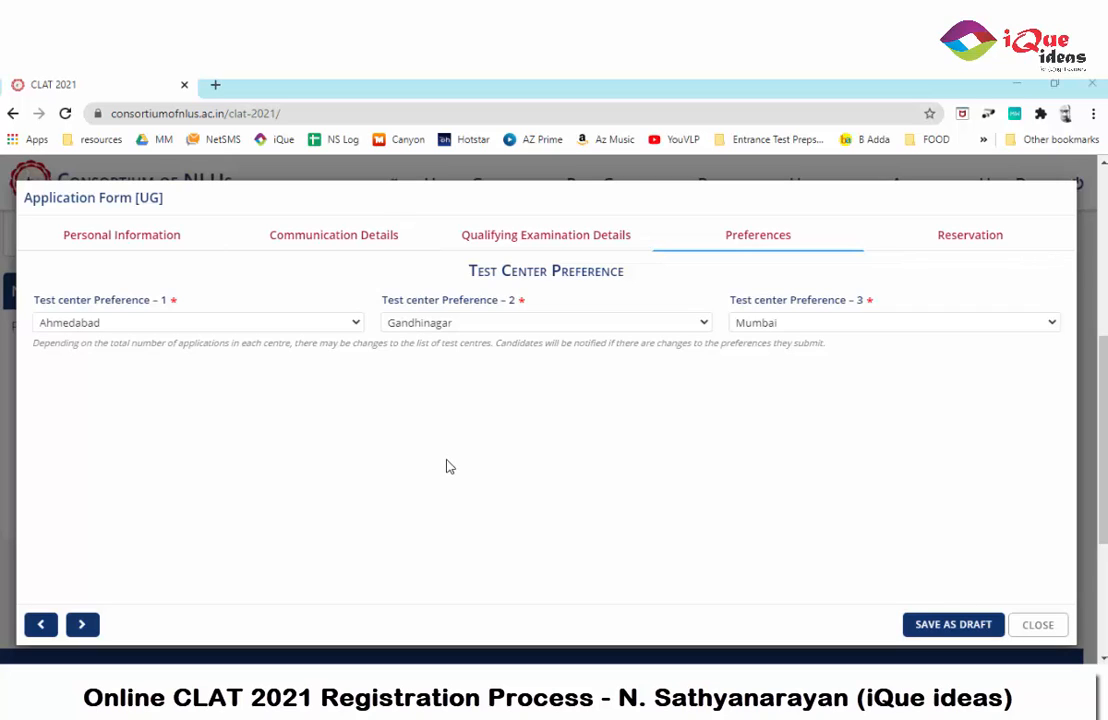
{"action": "left_click", "coordinate": [944, 625]}
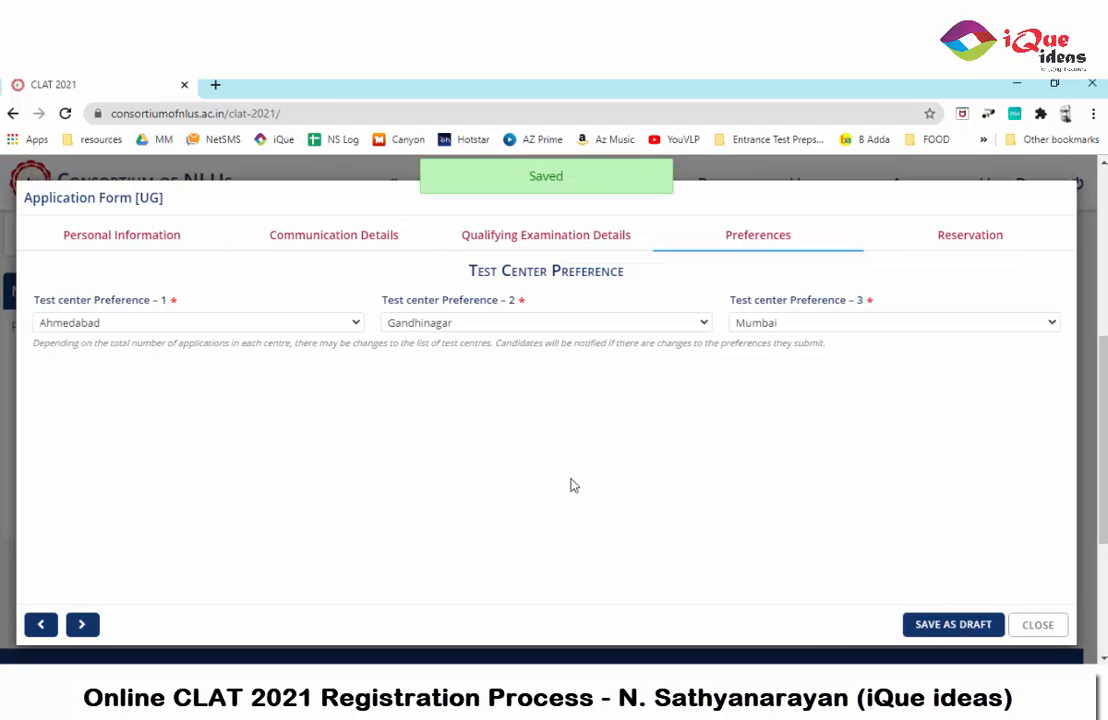
In the Reservation section, answer No to the Telangana resident question
{"action": "left_click", "coordinate": [82, 624]}
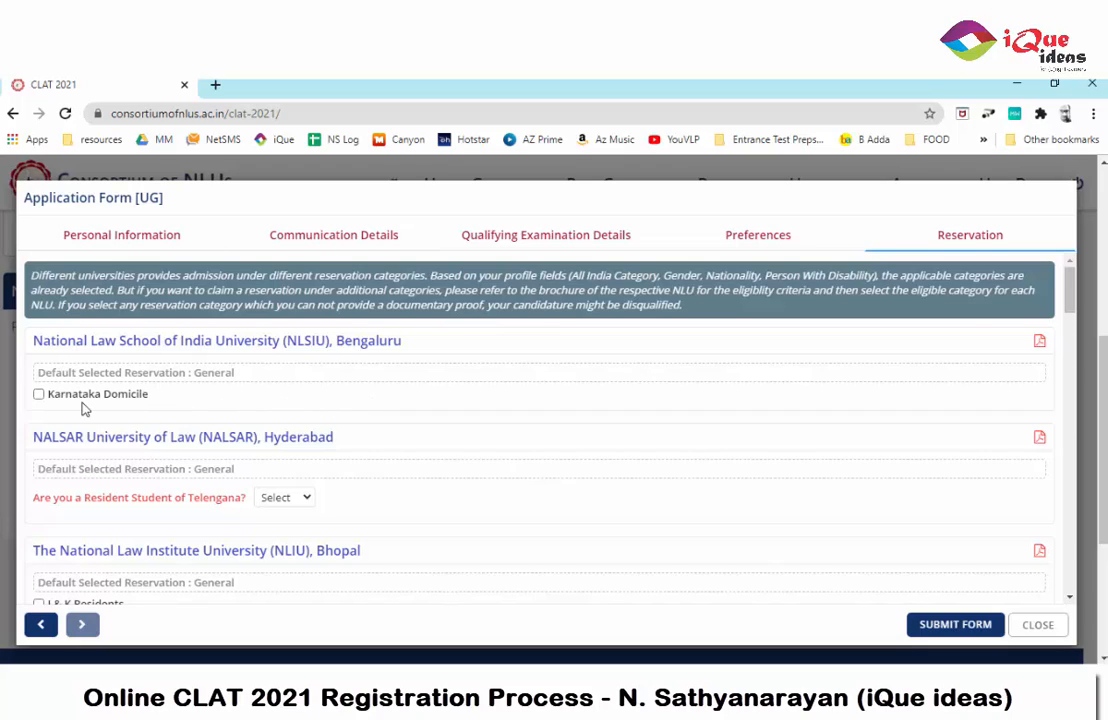
{"action": "scroll", "coordinate": [259, 398], "scroll_direction": "down", "scroll_amount": 1}
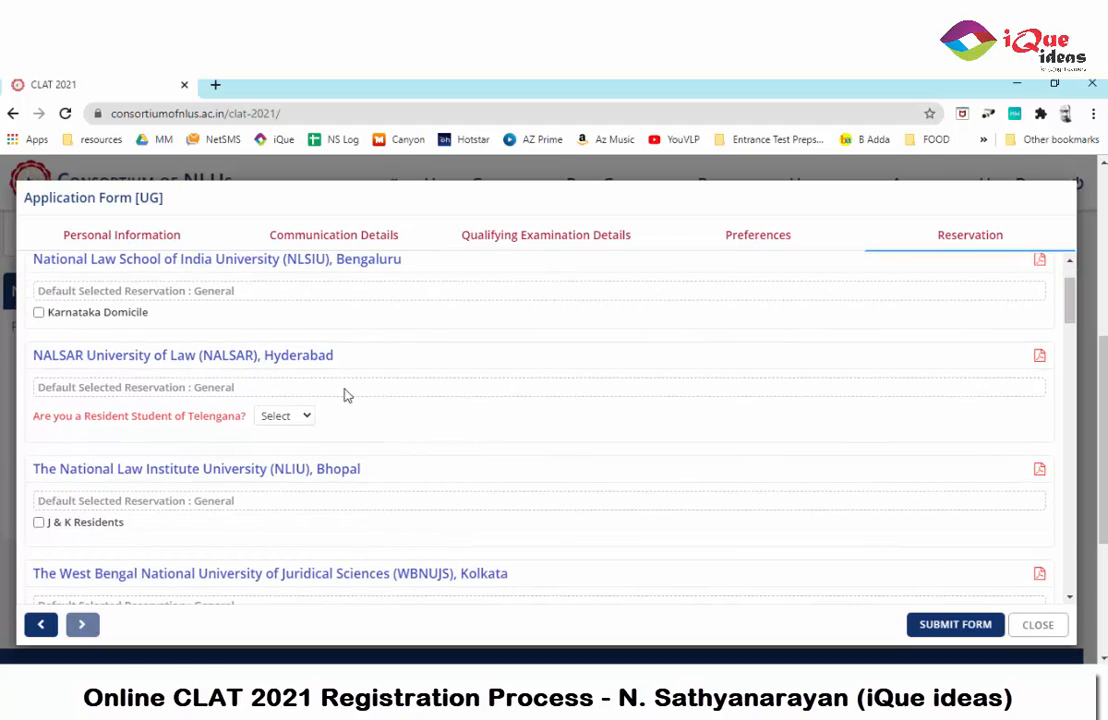
{"action": "scroll", "coordinate": [312, 398], "scroll_direction": "down", "scroll_amount": 1}
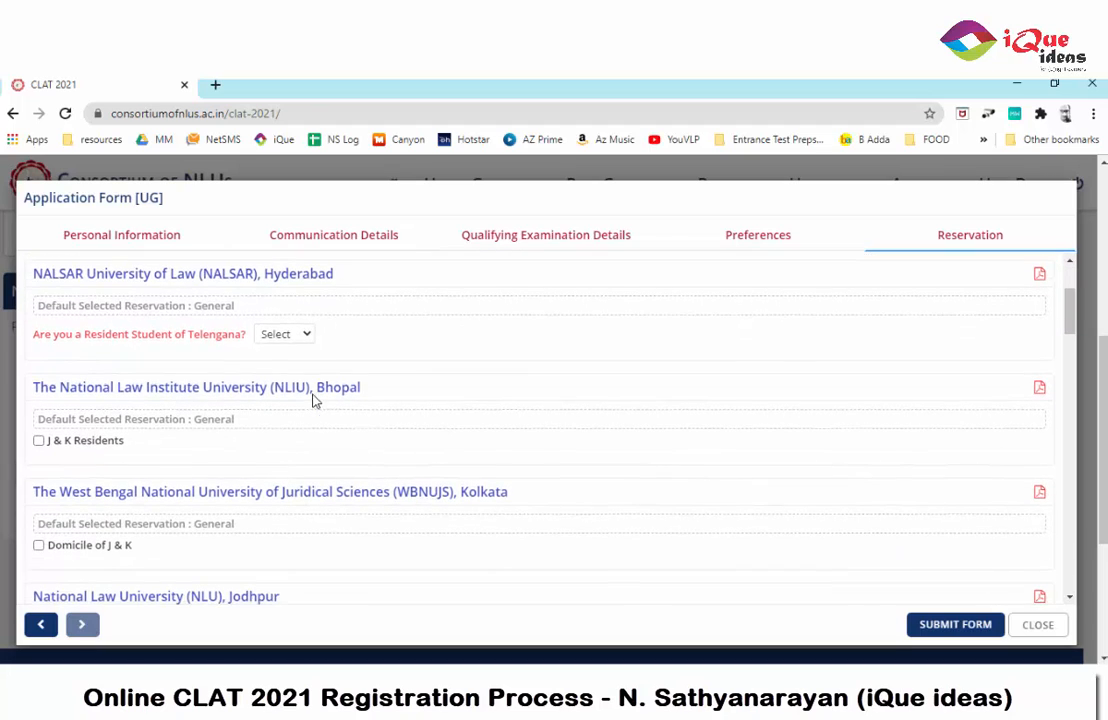
{"action": "left_click", "coordinate": [288, 337]}
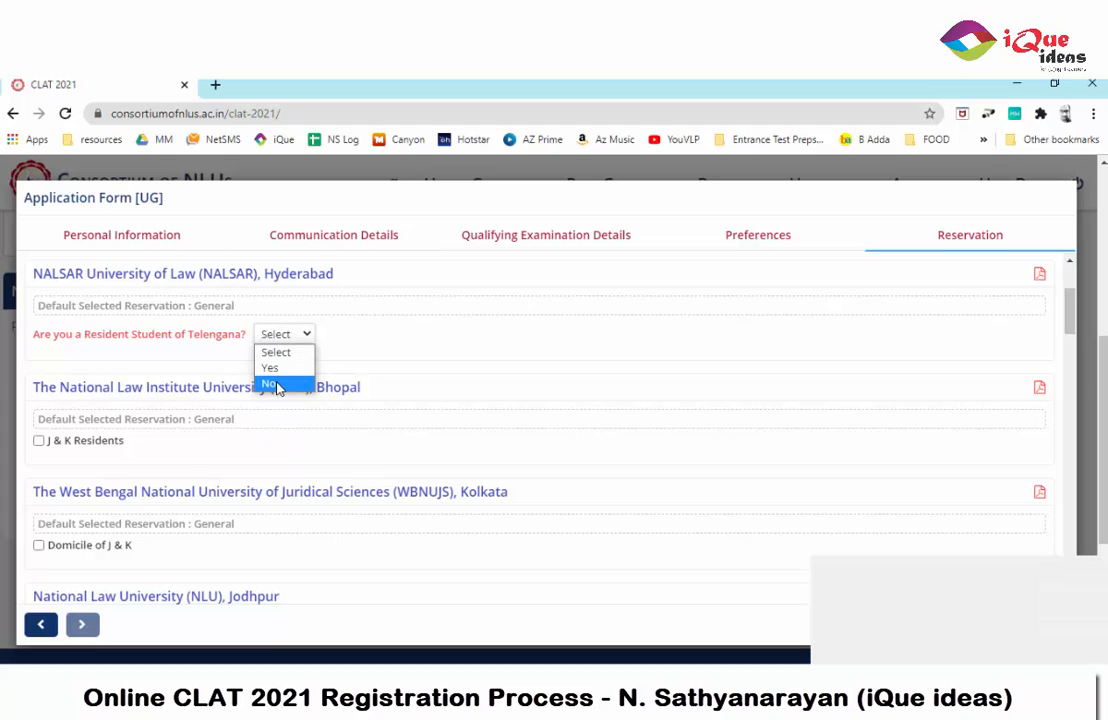
{"action": "left_click", "coordinate": [279, 385]}
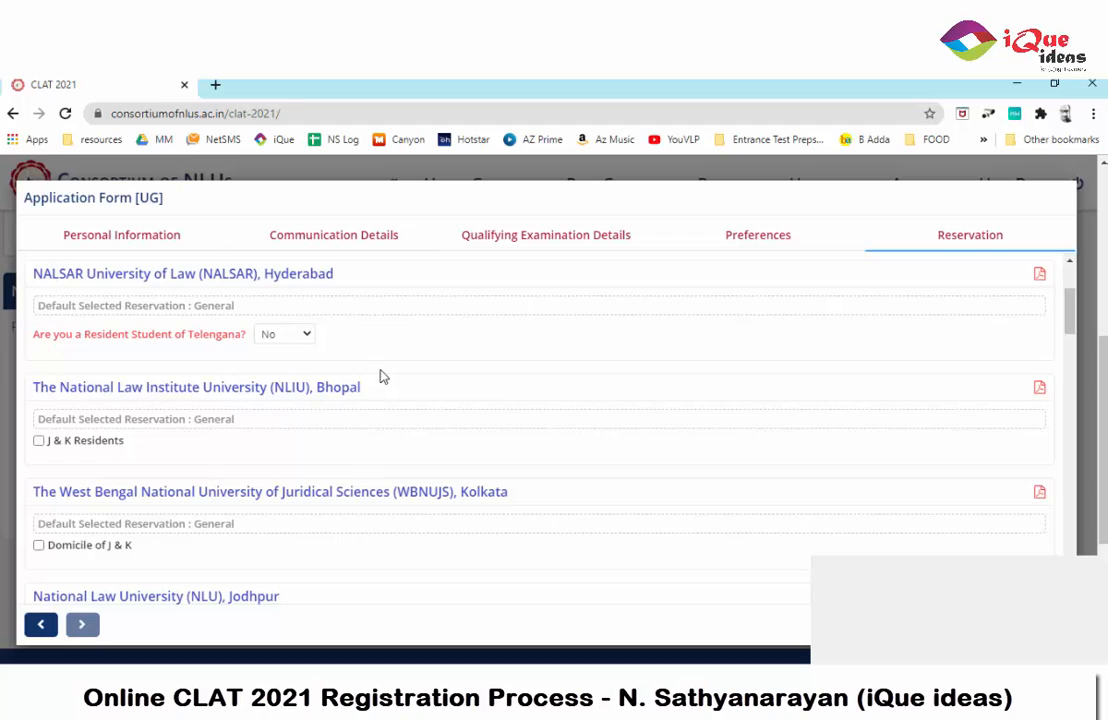
Dismiss the antivirus warning popup and scroll down to the NUALS Kochi section
{"action": "scroll", "coordinate": [378, 376], "scroll_direction": "down", "scroll_amount": 1}
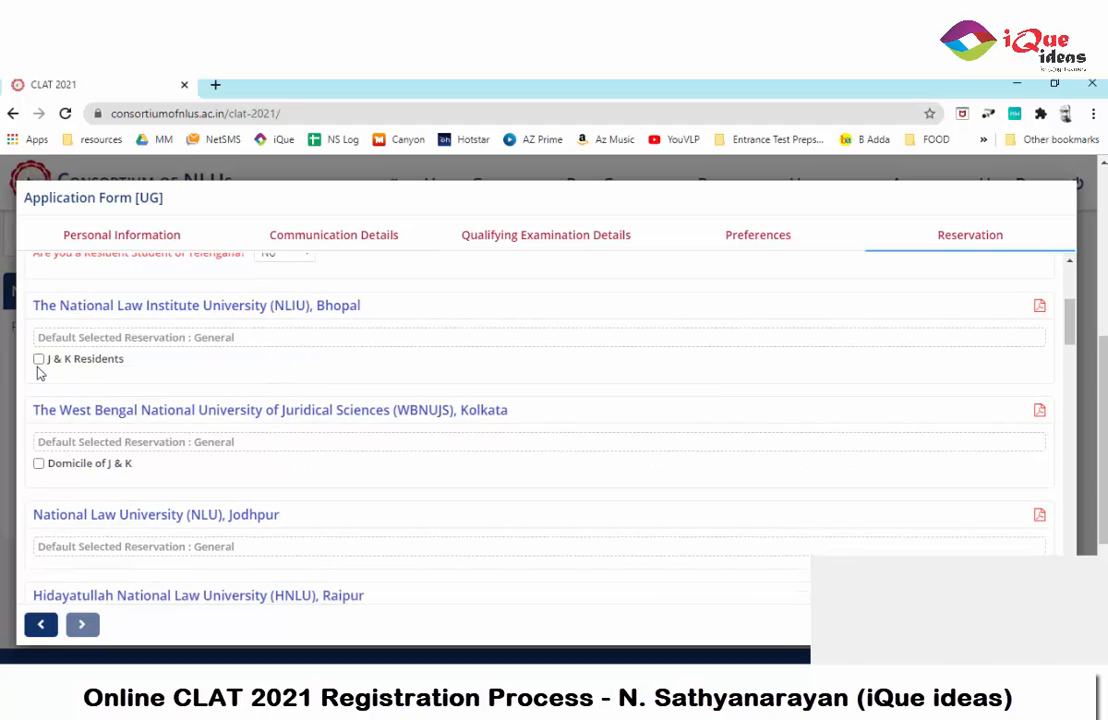
{"action": "scroll", "coordinate": [170, 403], "scroll_direction": "down", "scroll_amount": 1}
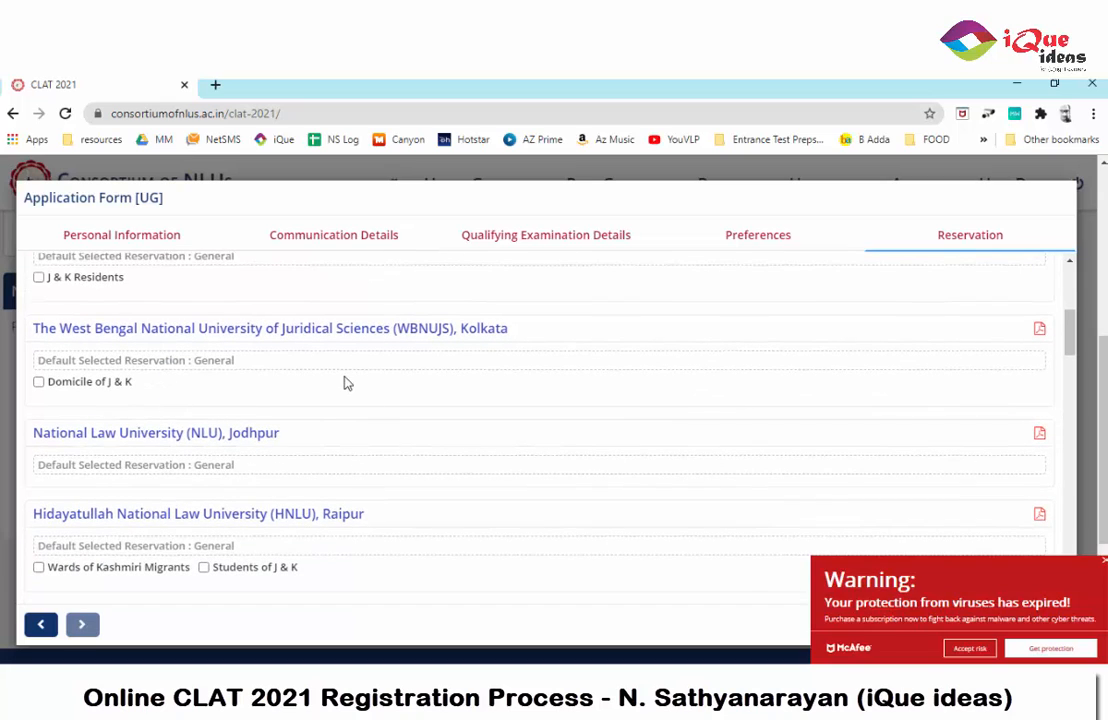
{"action": "left_click", "coordinate": [980, 652]}
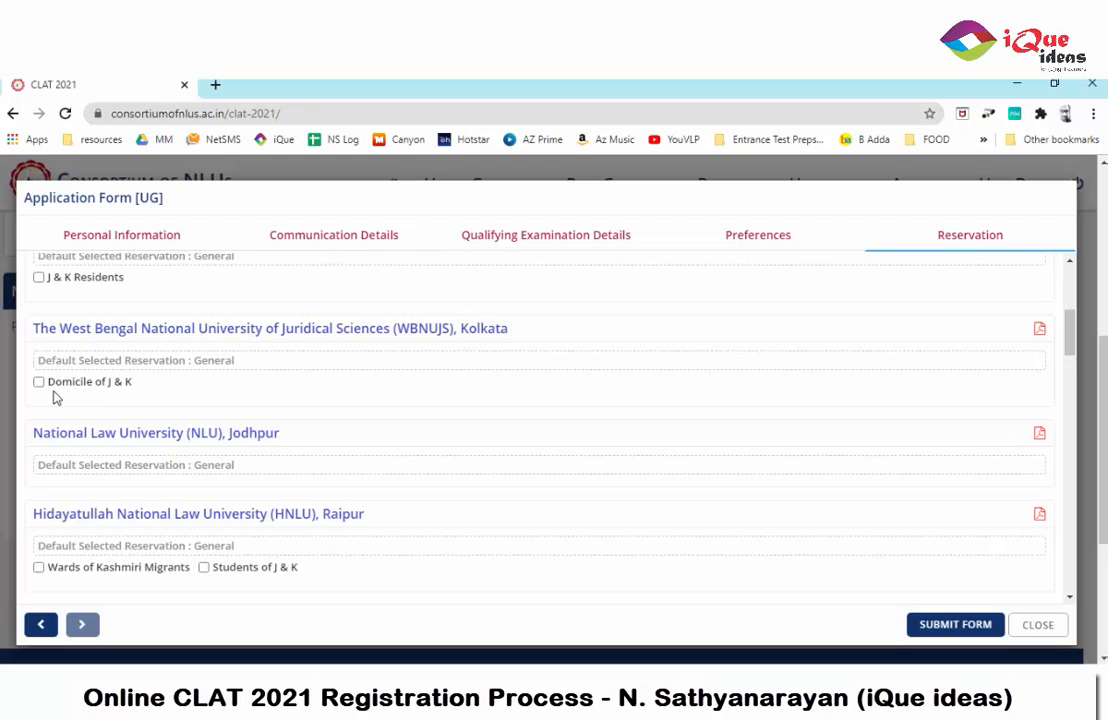
{"action": "scroll", "coordinate": [55, 398], "scroll_direction": "down", "scroll_amount": 1}
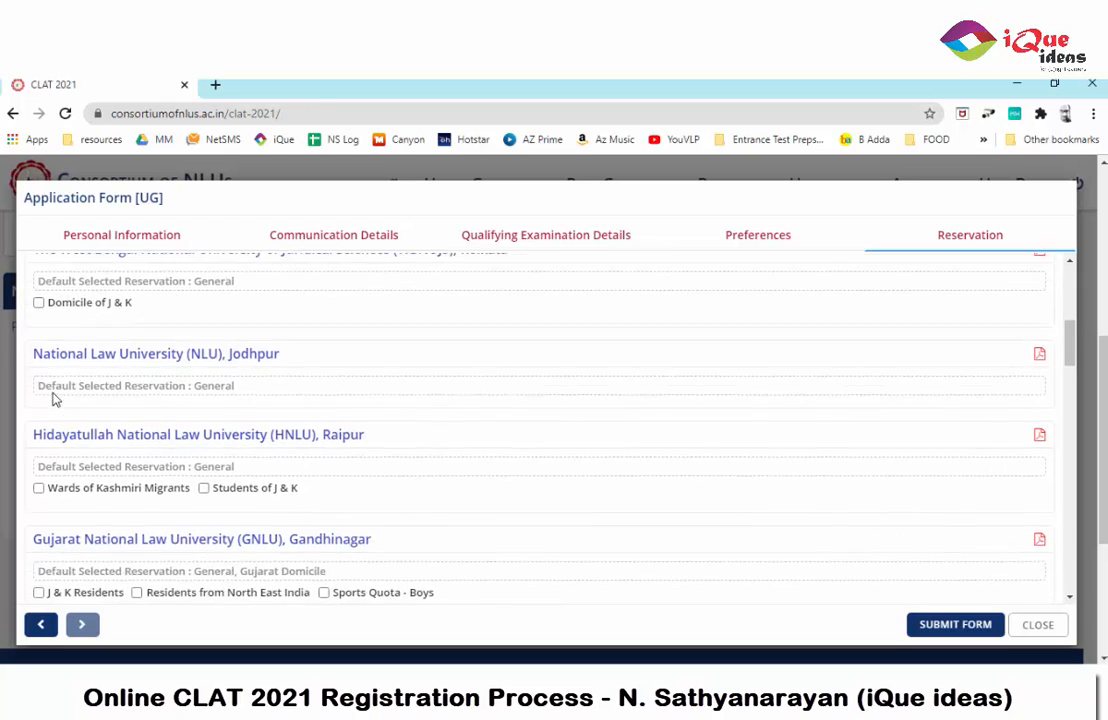
{"action": "scroll", "coordinate": [296, 408], "scroll_direction": "down", "scroll_amount": 1}
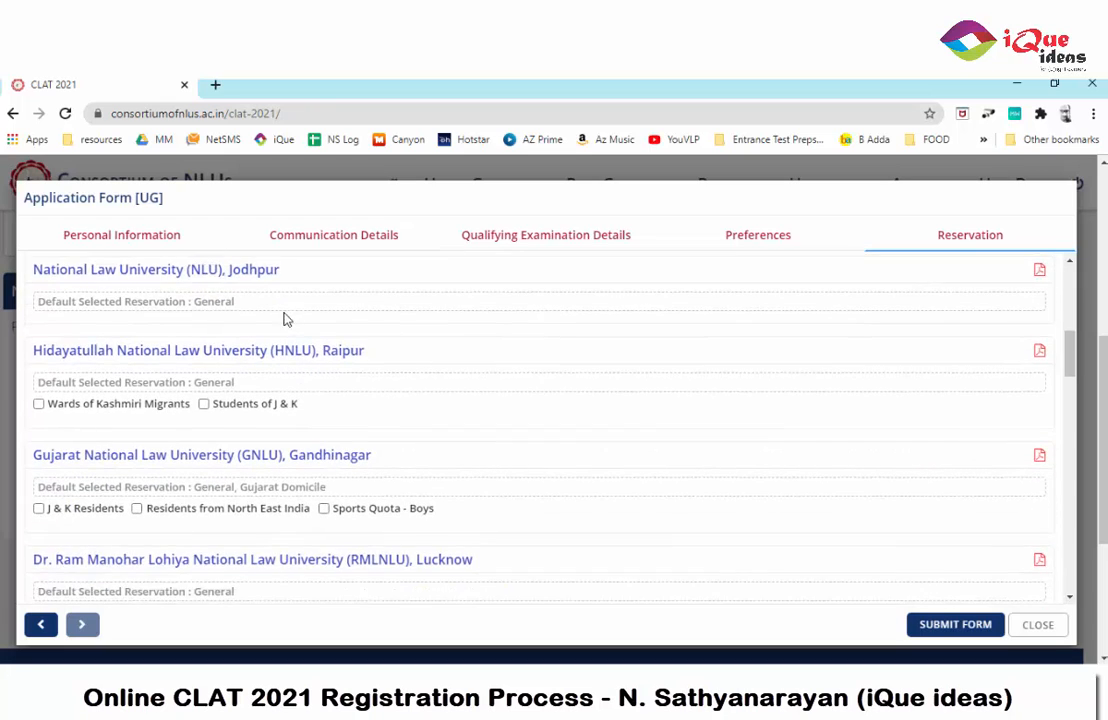
{"action": "scroll", "coordinate": [311, 318], "scroll_direction": "down", "scroll_amount": 1}
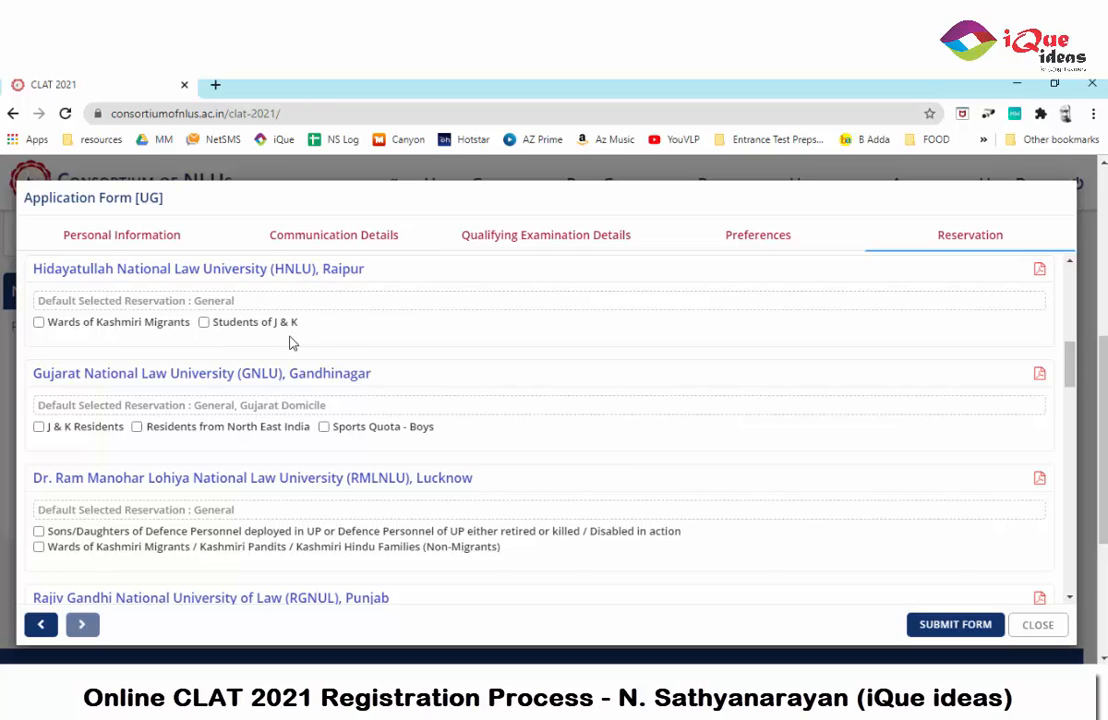
{"action": "scroll", "coordinate": [292, 342], "scroll_direction": "down", "scroll_amount": 1}
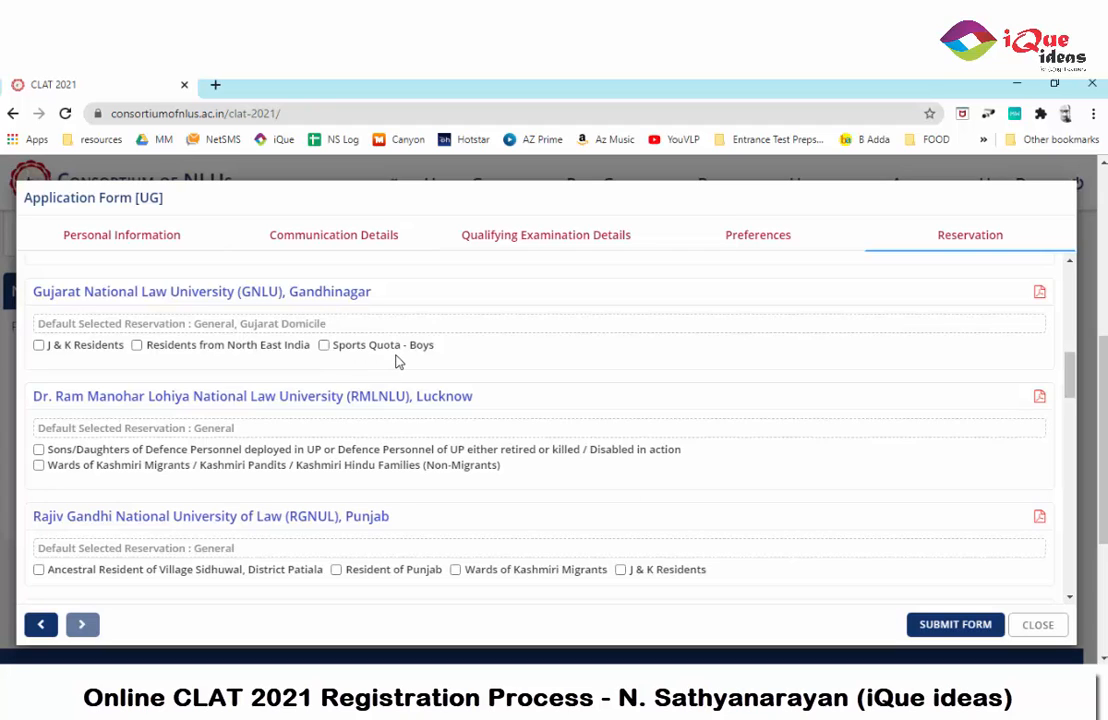
{"action": "scroll", "coordinate": [397, 362], "scroll_direction": "down", "scroll_amount": 1}
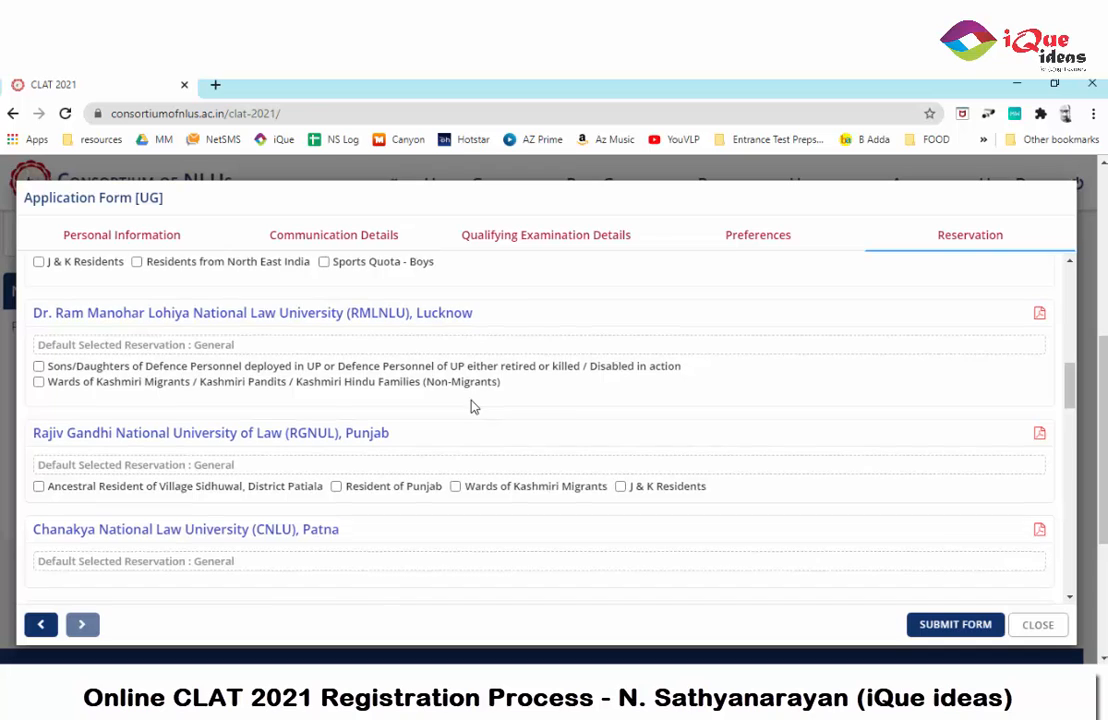
{"action": "scroll", "coordinate": [472, 405], "scroll_direction": "down", "scroll_amount": 1}
{"action": "scroll", "coordinate": [437, 408], "scroll_direction": "down", "scroll_amount": 1}
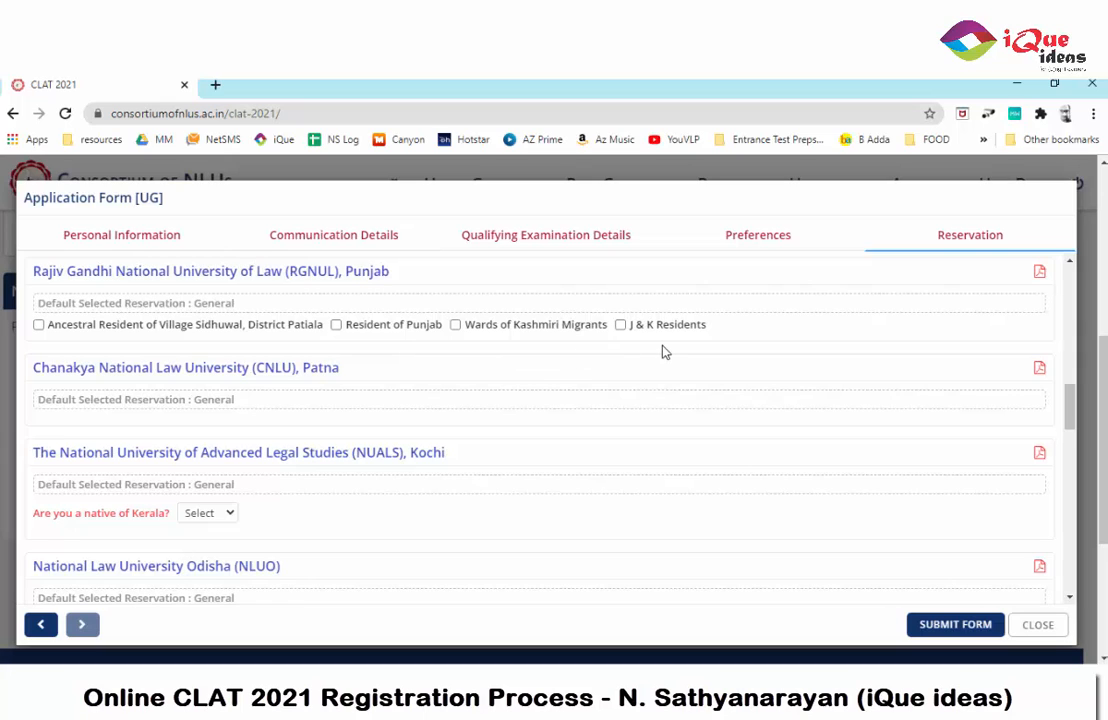
{"action": "scroll", "coordinate": [663, 351], "scroll_direction": "down", "scroll_amount": 1}
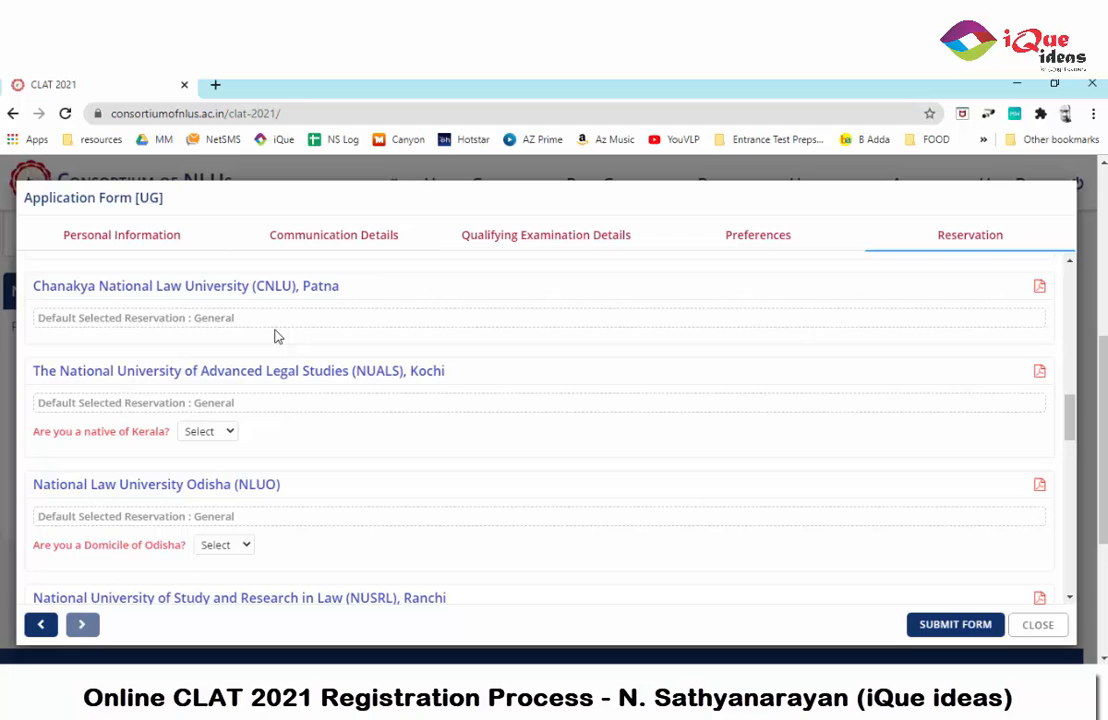
{"action": "scroll", "coordinate": [278, 336], "scroll_direction": "down", "scroll_amount": 1}
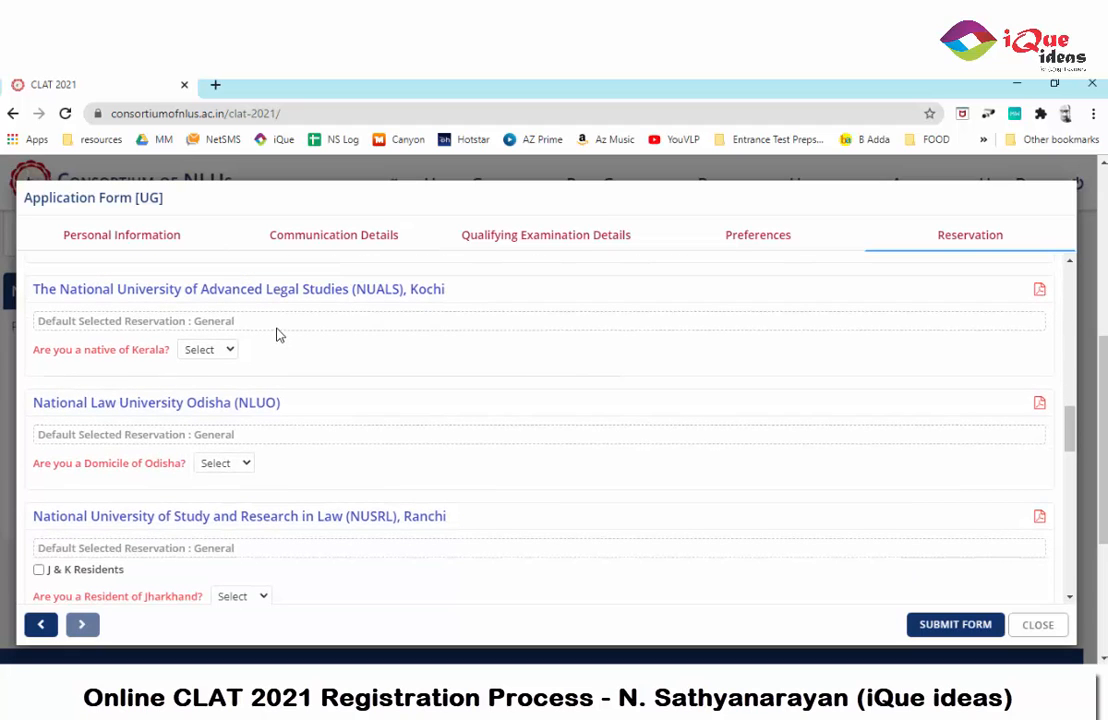
Answer No to the Kerala native and Odisha domicile questions
{"action": "left_click", "coordinate": [212, 350]}
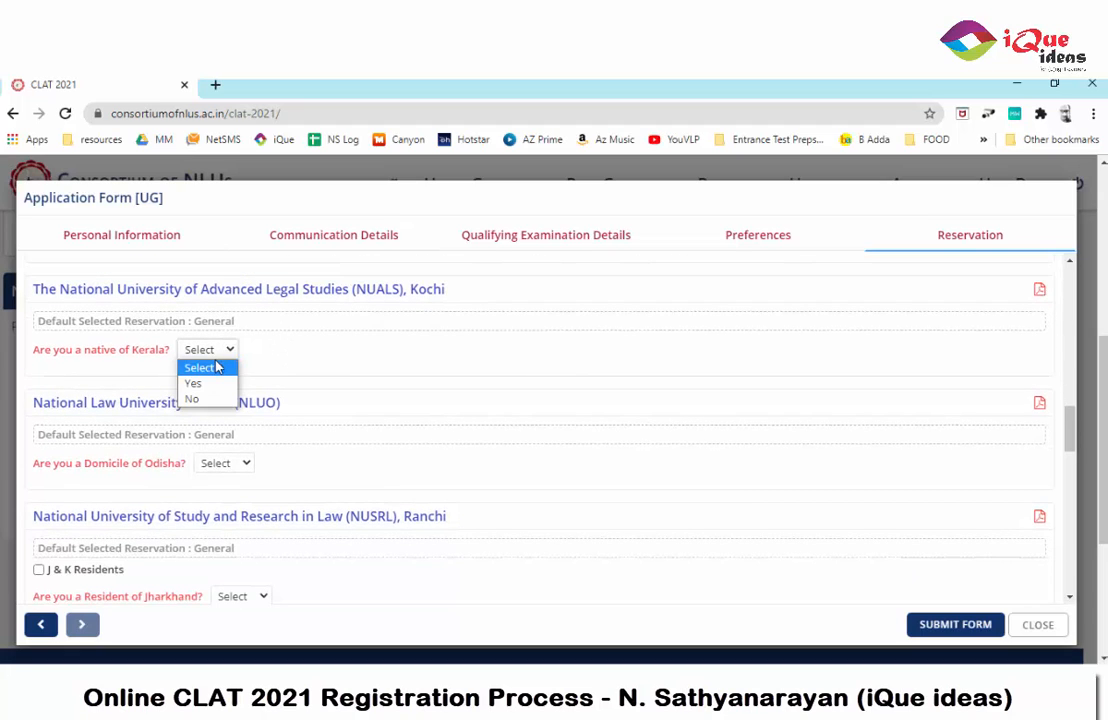
{"action": "left_click", "coordinate": [200, 399]}
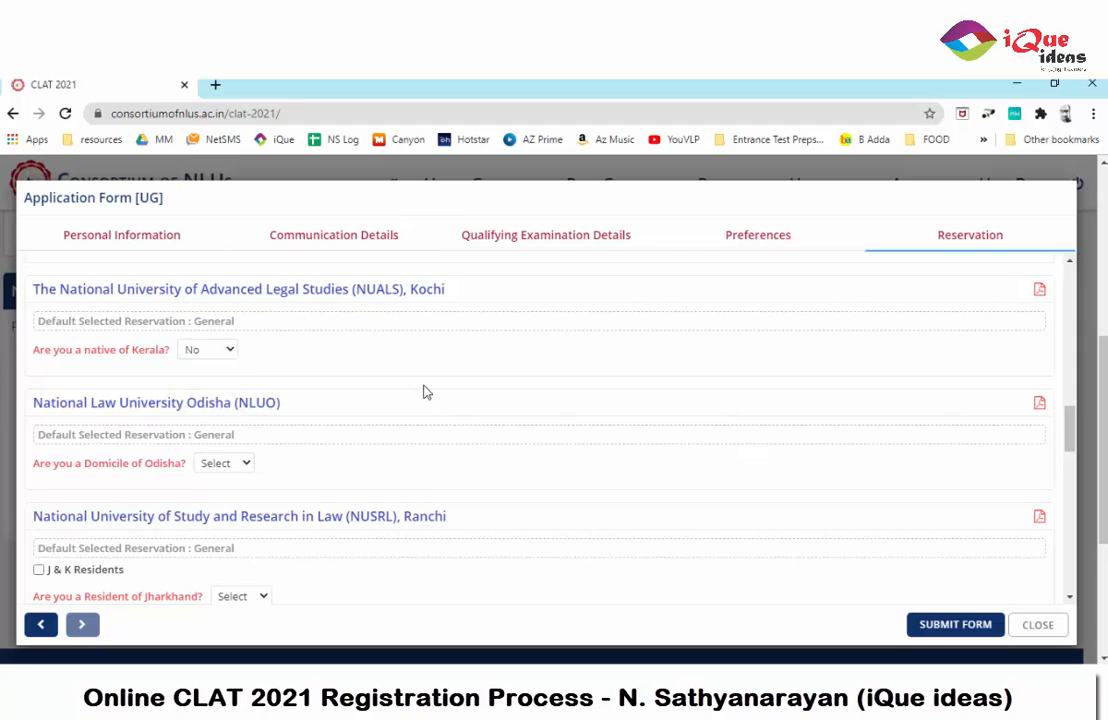
{"action": "scroll", "coordinate": [423, 392], "scroll_direction": "down", "scroll_amount": 1}
{"action": "left_click", "coordinate": [238, 381]}
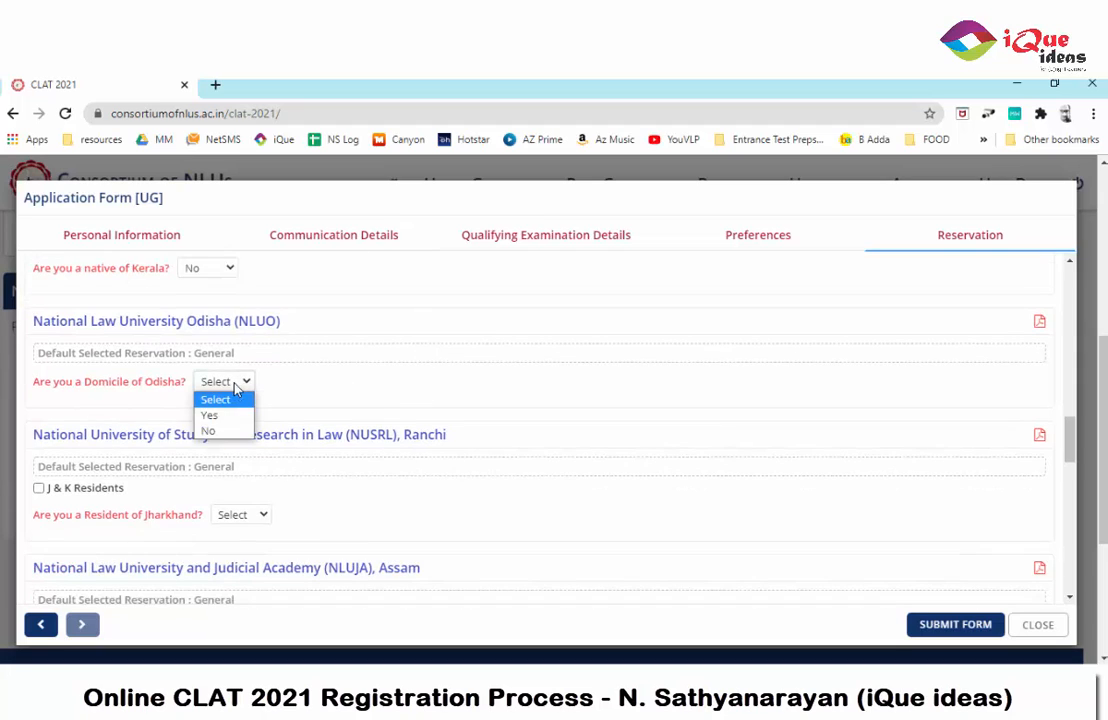
{"action": "left_click", "coordinate": [222, 431]}
{"action": "scroll", "coordinate": [430, 420], "scroll_direction": "down", "scroll_amount": 1}
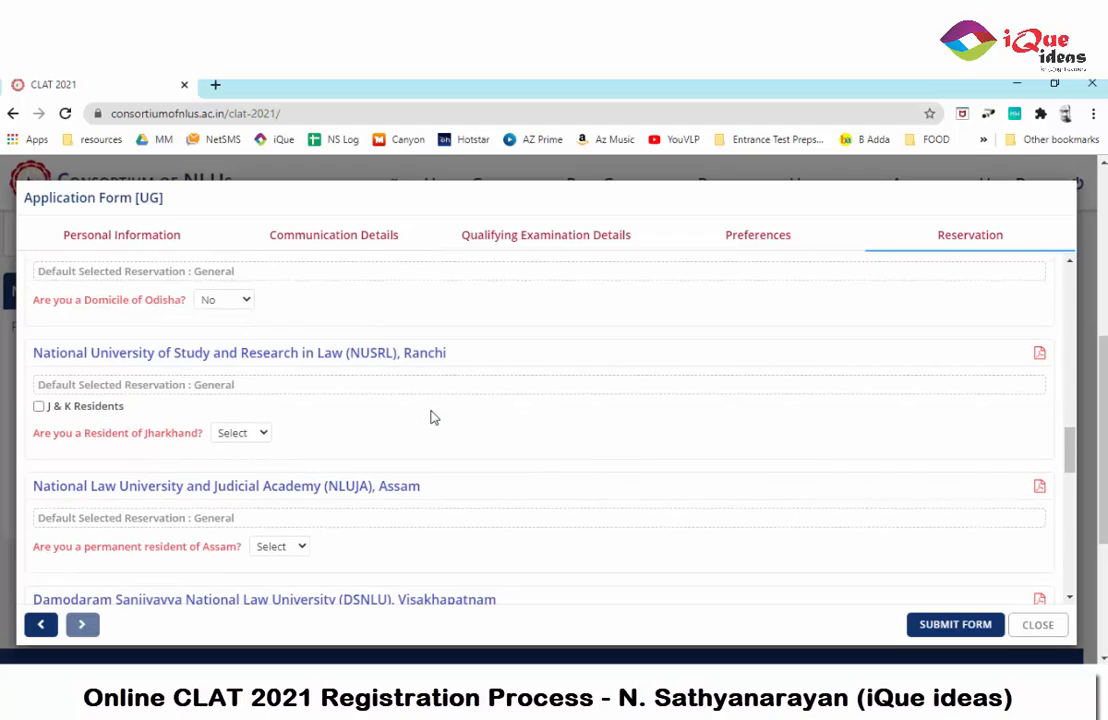
Answer No to the Jharkhand and Assam residence questions, then scroll to the declaration
{"action": "scroll", "coordinate": [255, 433], "scroll_direction": "down", "scroll_amount": 1}
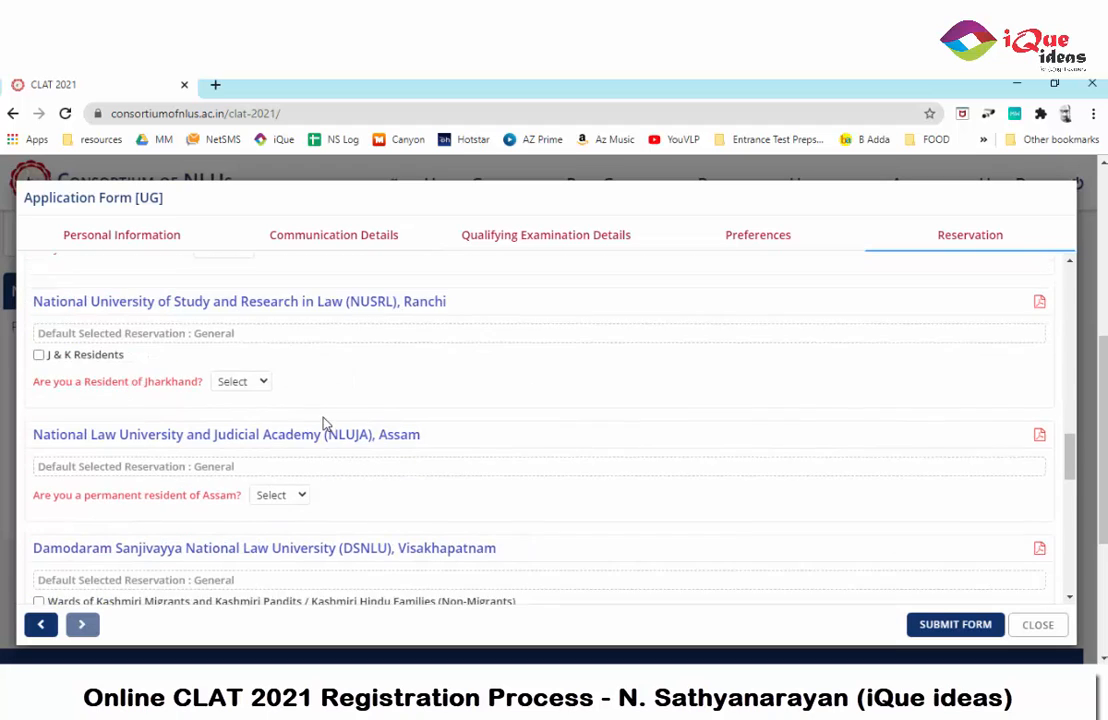
{"action": "left_click", "coordinate": [243, 352]}
{"action": "left_click", "coordinate": [232, 399]}
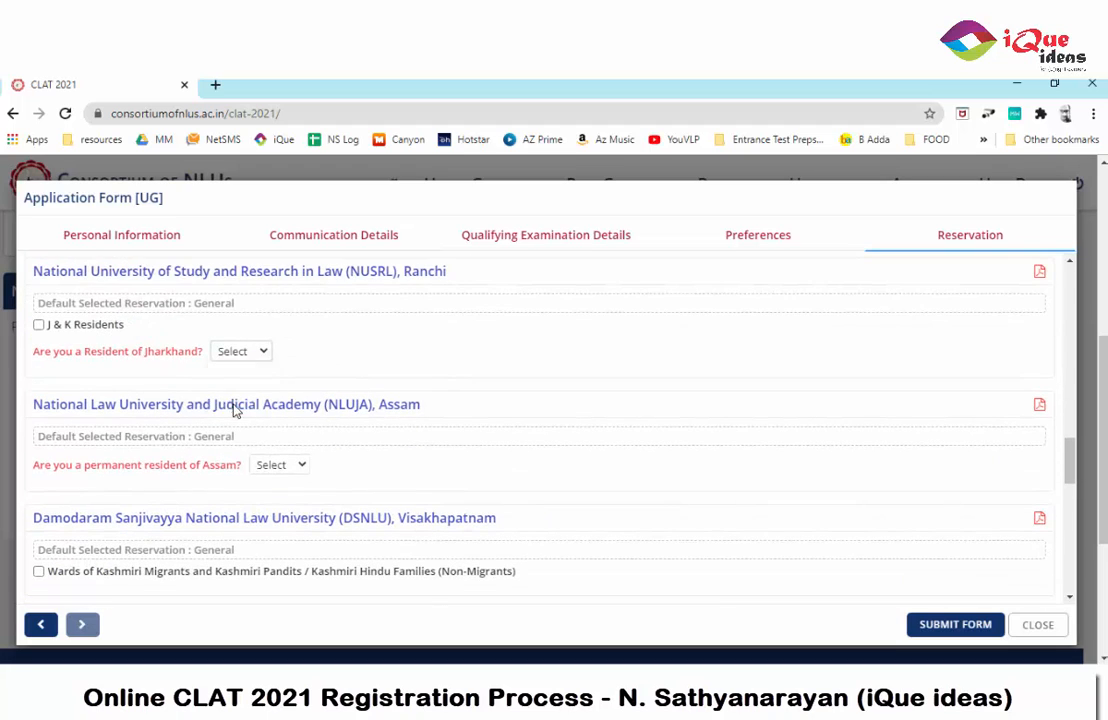
{"action": "scroll", "coordinate": [471, 375], "scroll_direction": "down", "scroll_amount": 1}
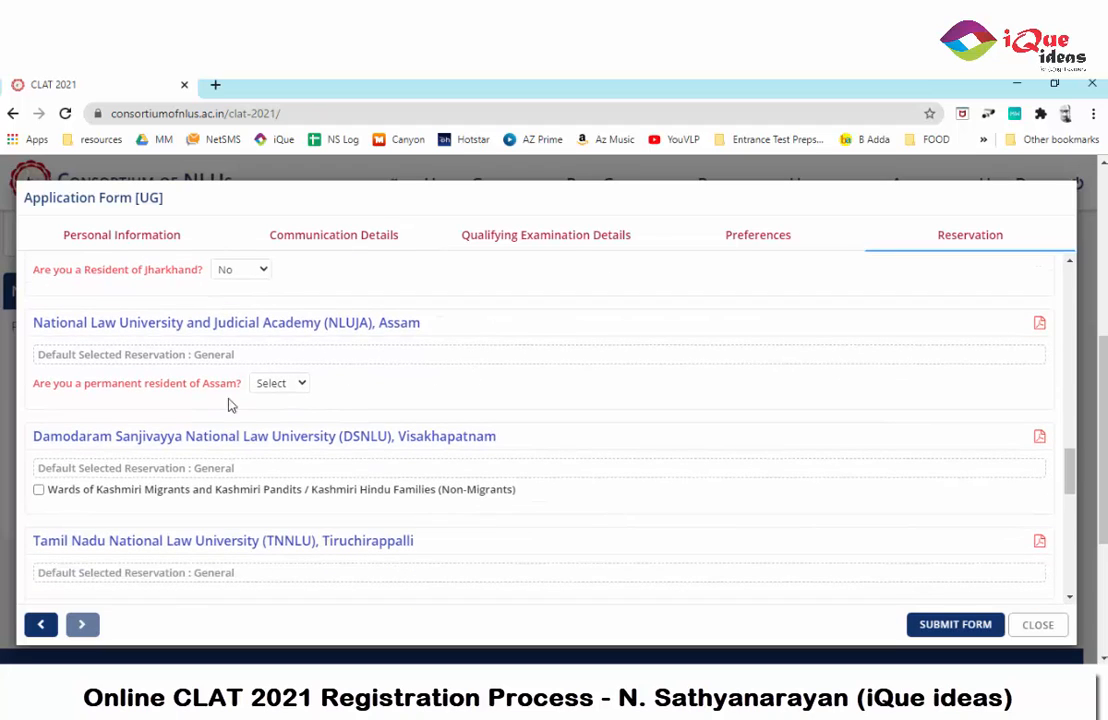
{"action": "left_click", "coordinate": [283, 384]}
{"action": "left_click", "coordinate": [268, 430]}
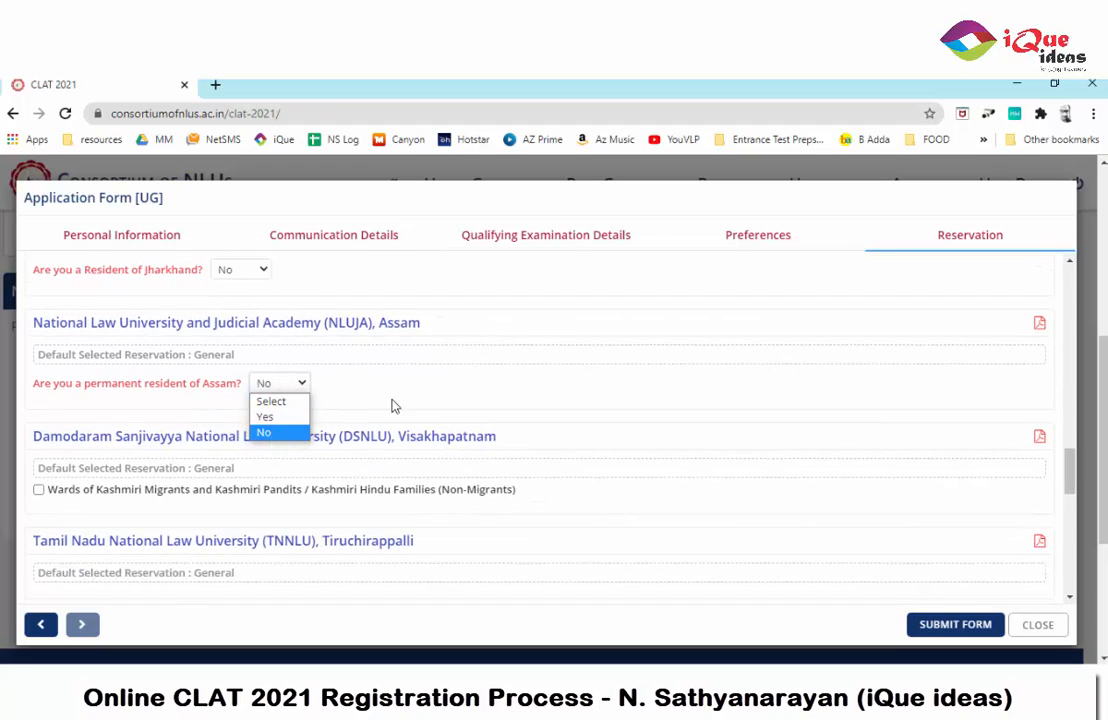
{"action": "scroll", "coordinate": [419, 402], "scroll_direction": "down", "scroll_amount": 1}
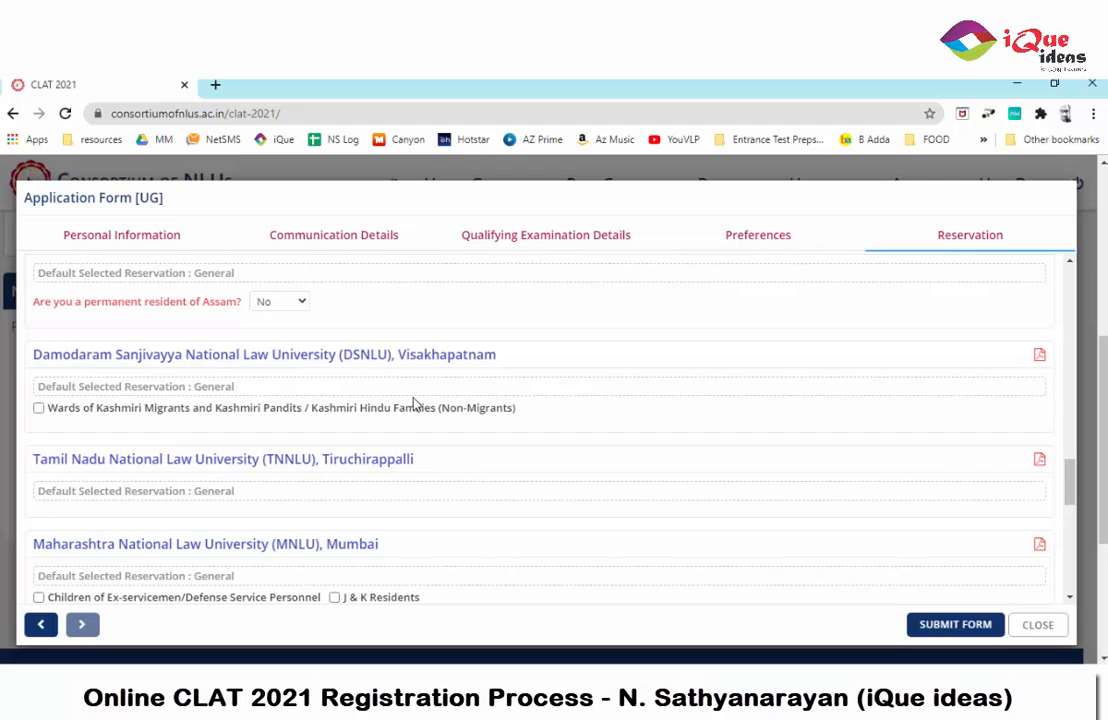
{"action": "scroll", "coordinate": [435, 405], "scroll_direction": "down", "scroll_amount": 1}
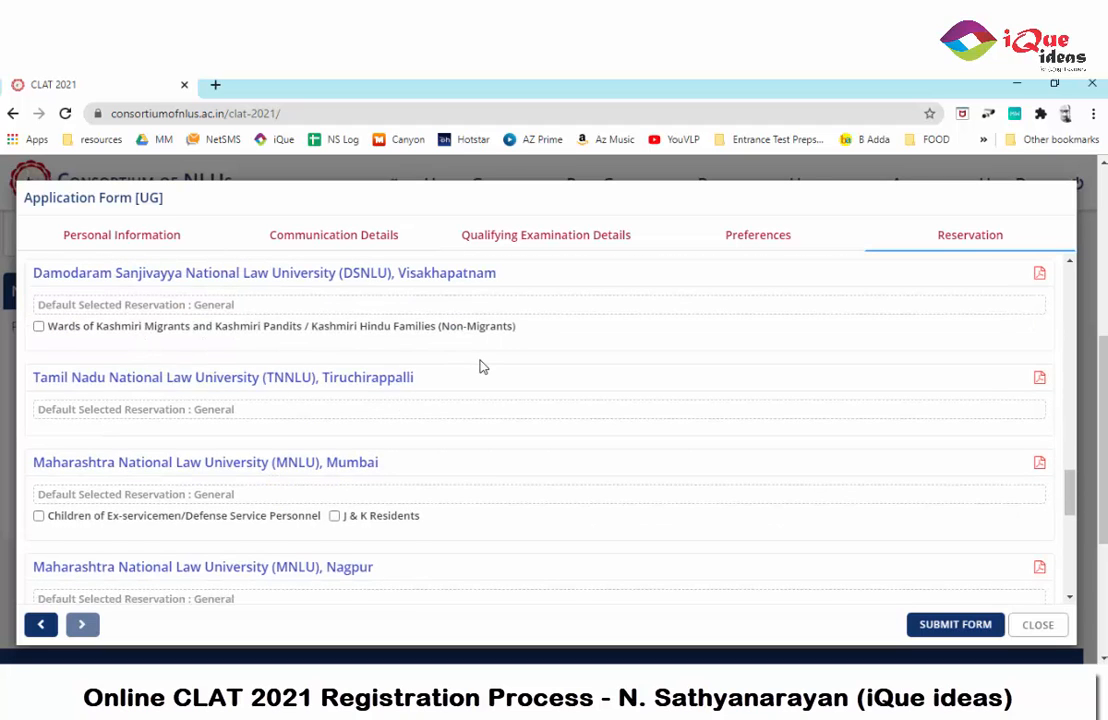
{"action": "scroll", "coordinate": [440, 355], "scroll_direction": "down", "scroll_amount": 1}
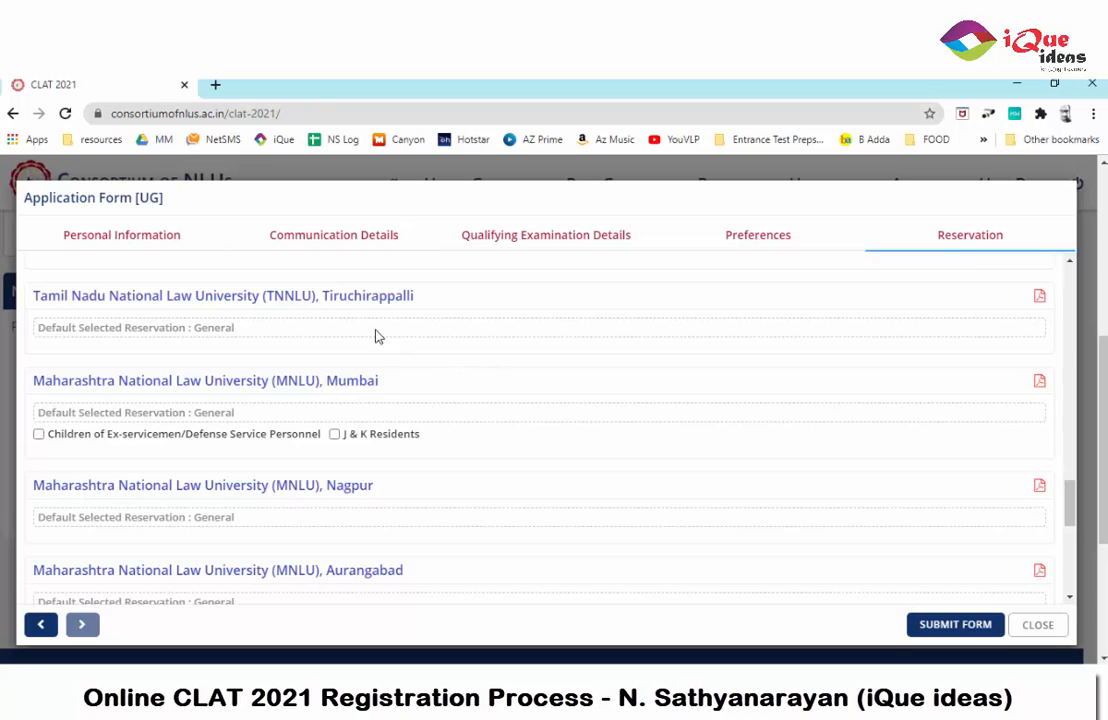
{"action": "scroll", "coordinate": [318, 352], "scroll_direction": "down", "scroll_amount": 1}
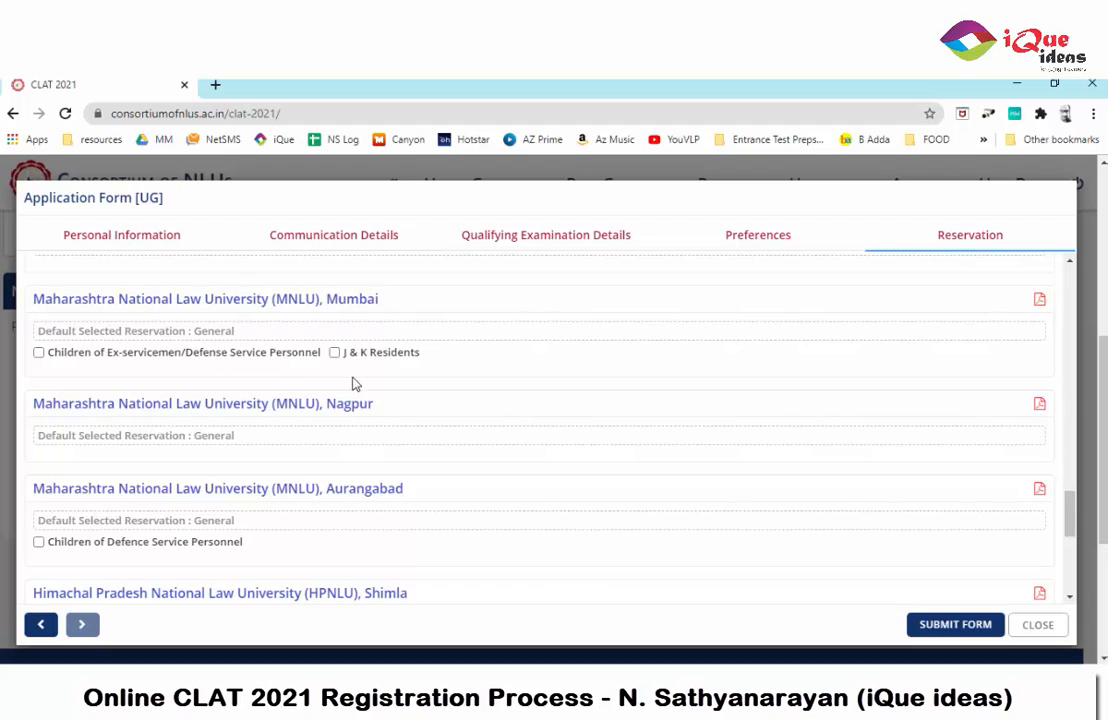
{"action": "scroll", "coordinate": [428, 375], "scroll_direction": "down", "scroll_amount": 1}
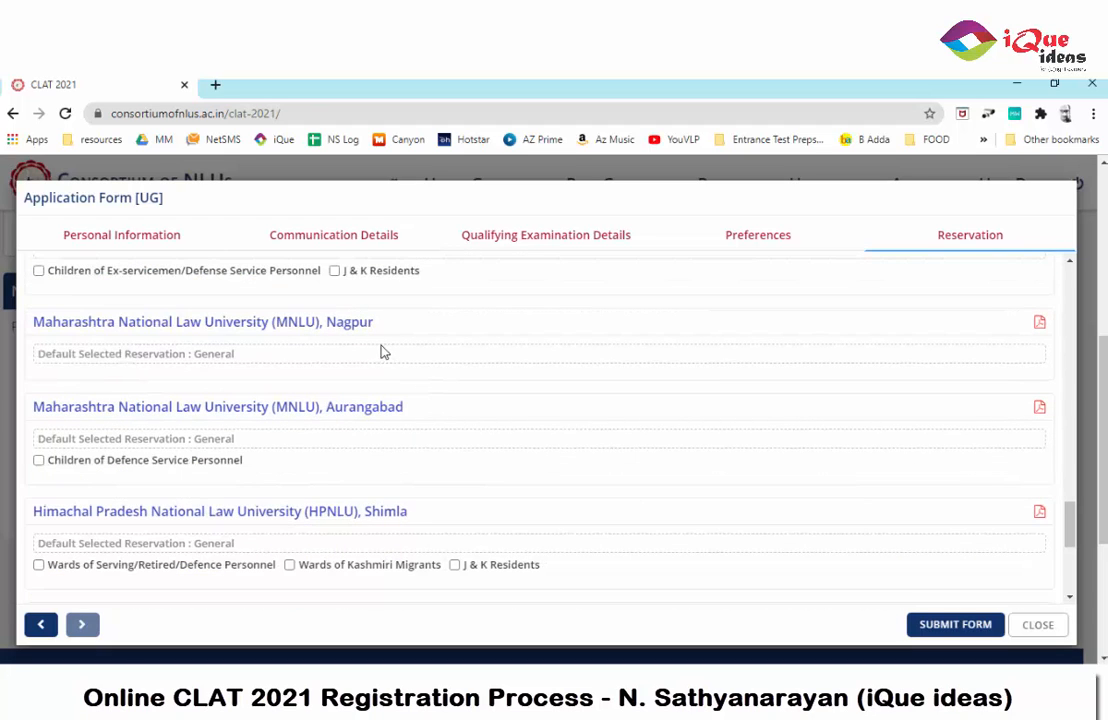
{"action": "scroll", "coordinate": [386, 349], "scroll_direction": "down", "scroll_amount": 1}
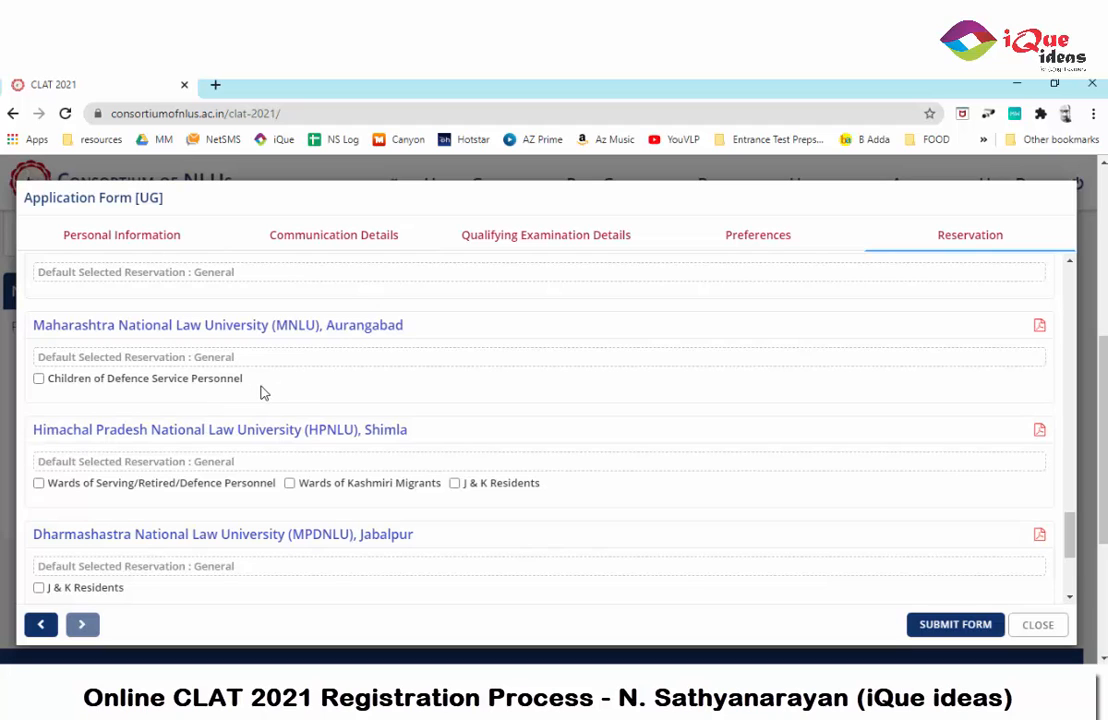
{"action": "scroll", "coordinate": [388, 382], "scroll_direction": "down", "scroll_amount": 1}
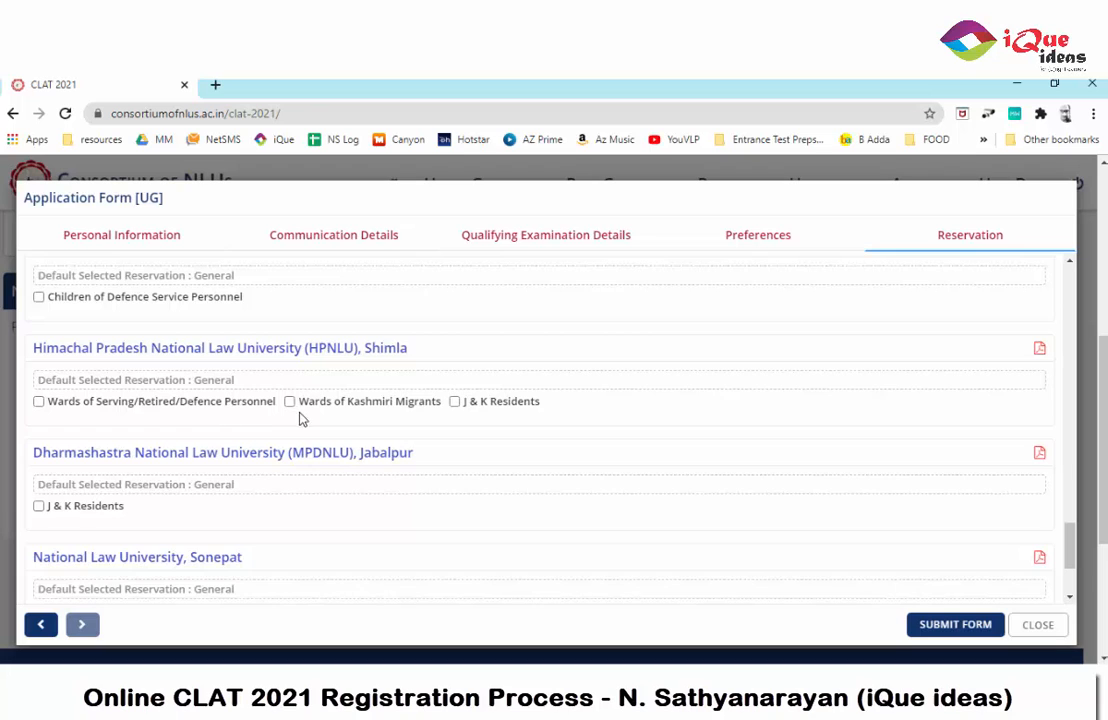
{"action": "scroll", "coordinate": [492, 430], "scroll_direction": "down", "scroll_amount": 1}
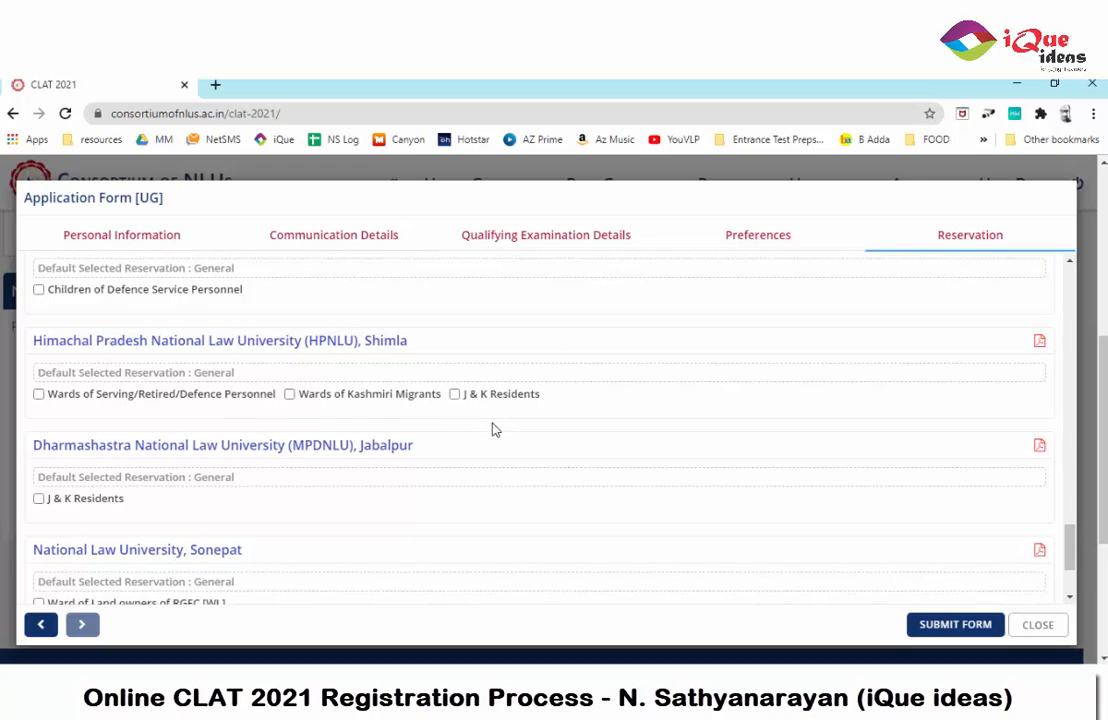
{"action": "scroll", "coordinate": [447, 434], "scroll_direction": "down", "scroll_amount": 1}
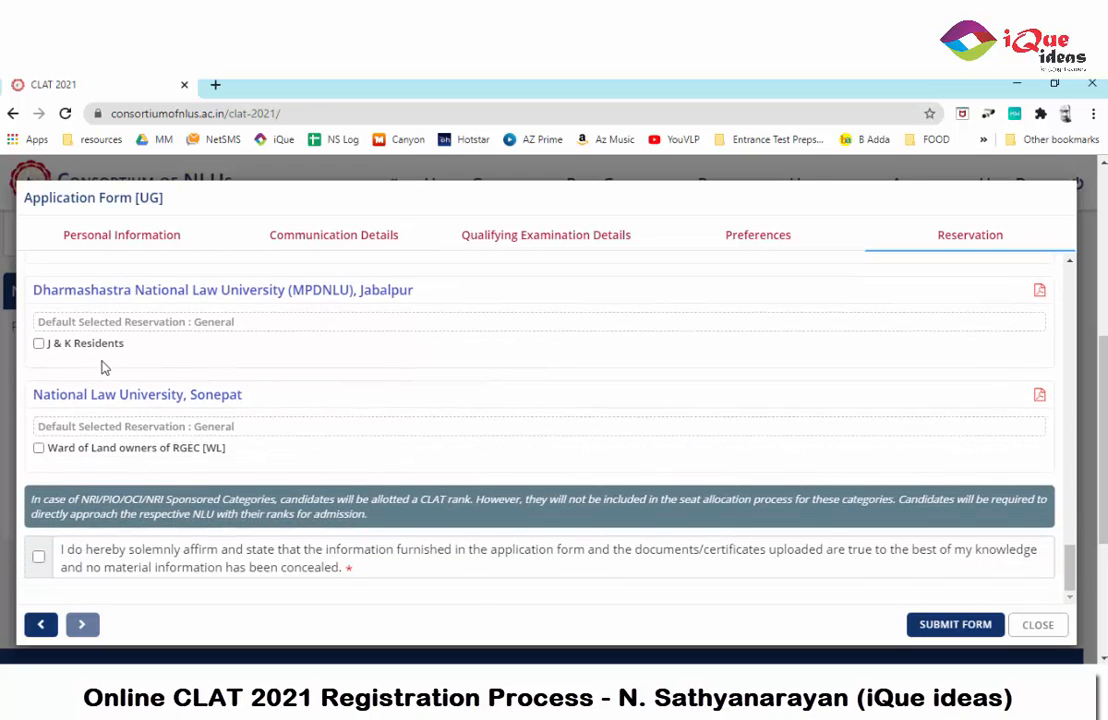
Tick the declaration checkbox confirming the information and uploaded documents are true
{"action": "scroll", "coordinate": [340, 396], "scroll_direction": "down", "scroll_amount": 1}
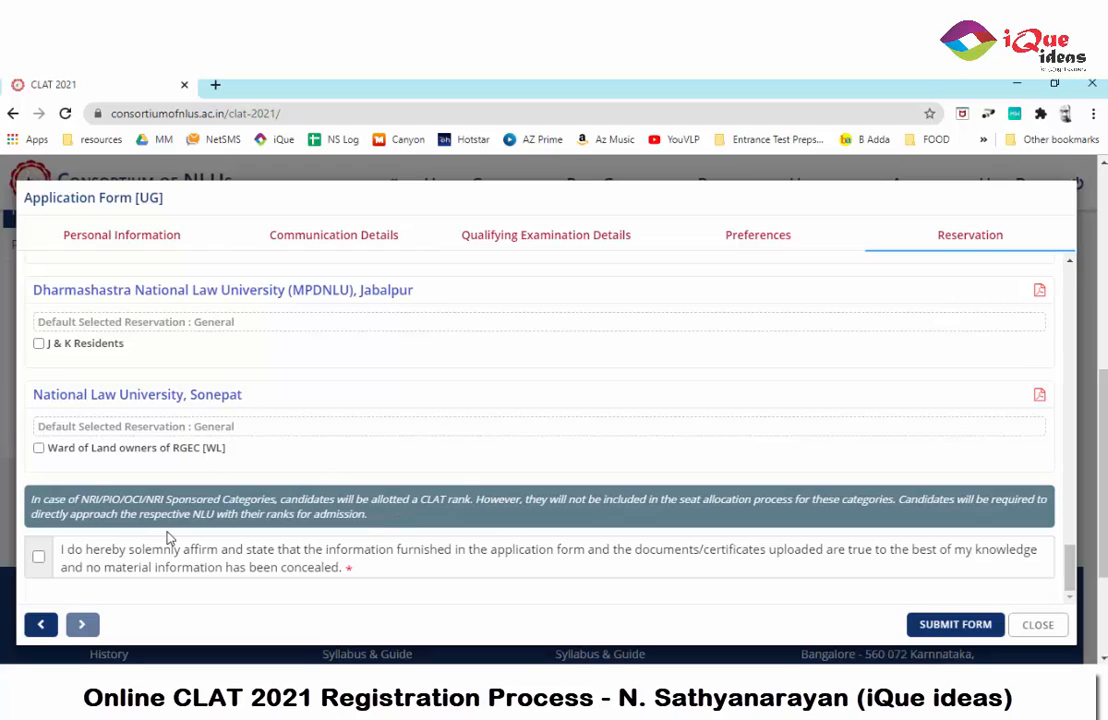
{"action": "left_click", "coordinate": [38, 556]}
Submit the UG application form and confirm with Ok
{"action": "left_click", "coordinate": [944, 630]}
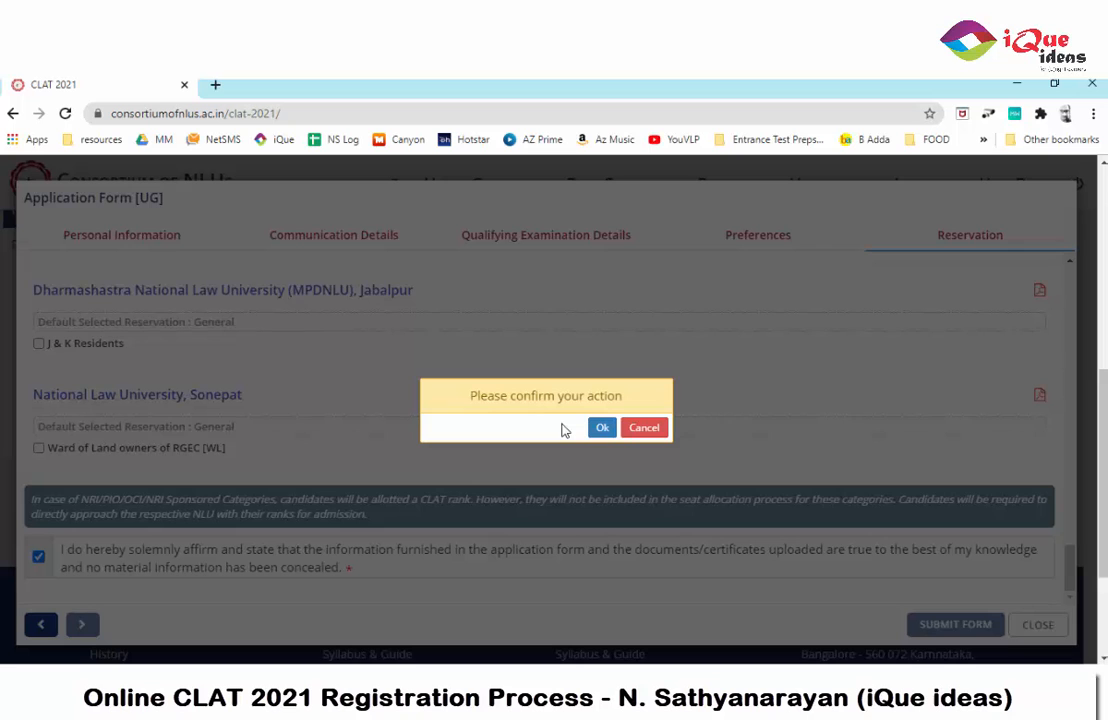
{"action": "left_click", "coordinate": [602, 427]}
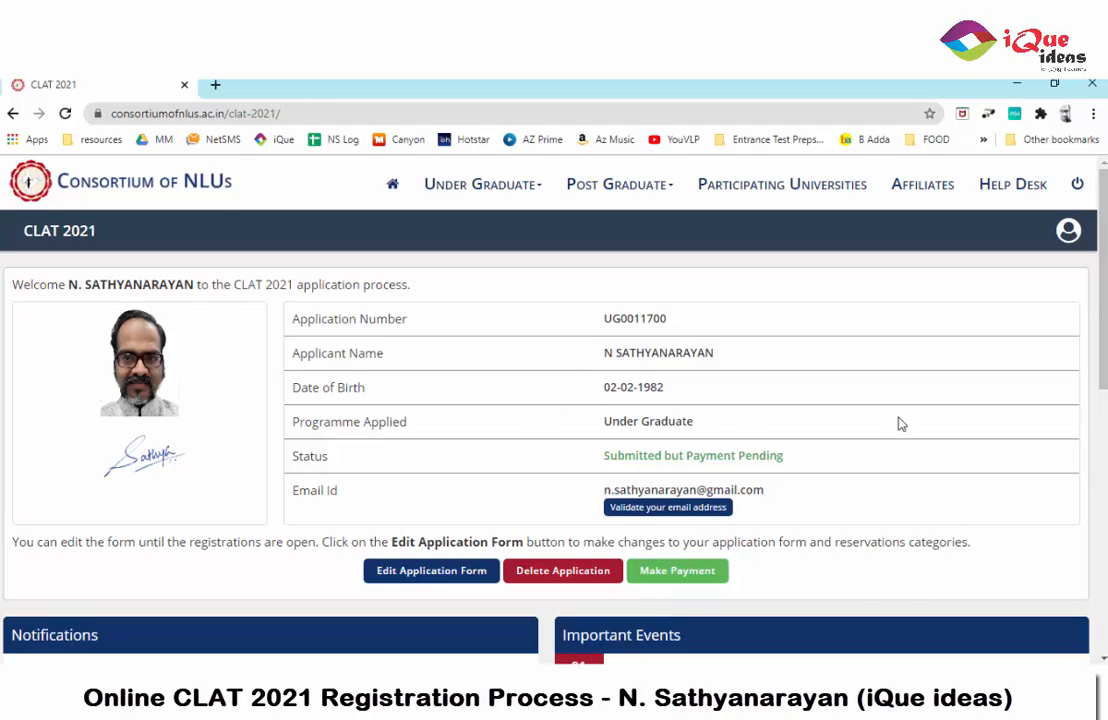
Pay the application fee with Previous Year Question Papers set to No, confirming the ₹4000 total
{"action": "left_click", "coordinate": [691, 568]}
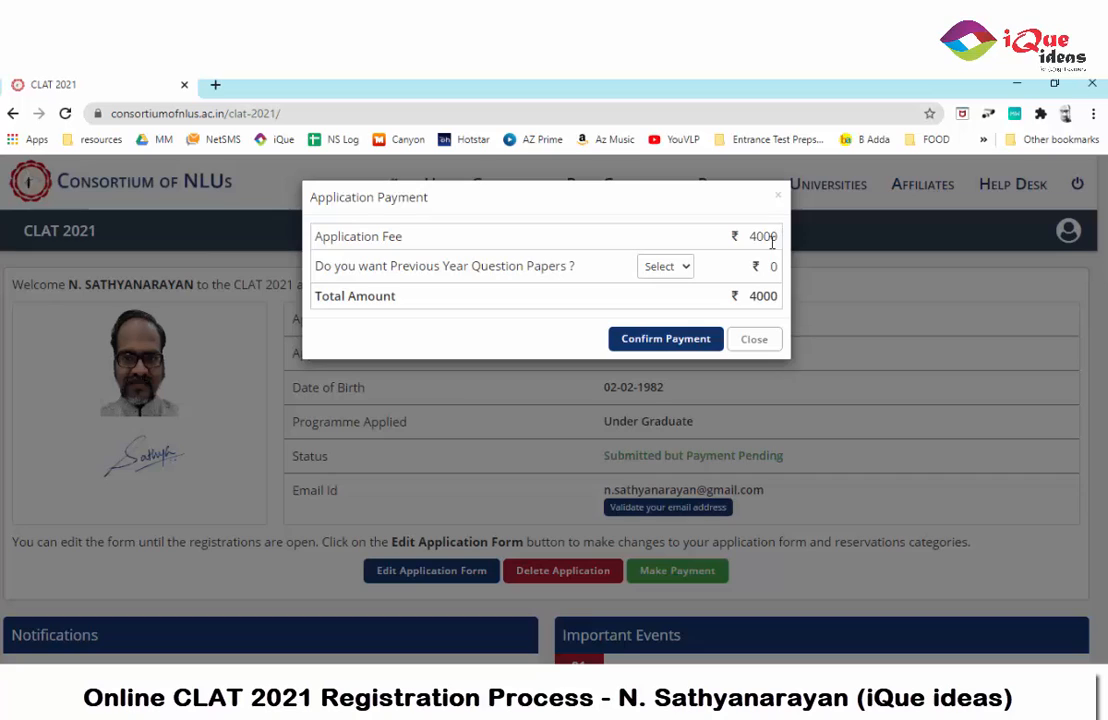
{"action": "left_click", "coordinate": [666, 267]}
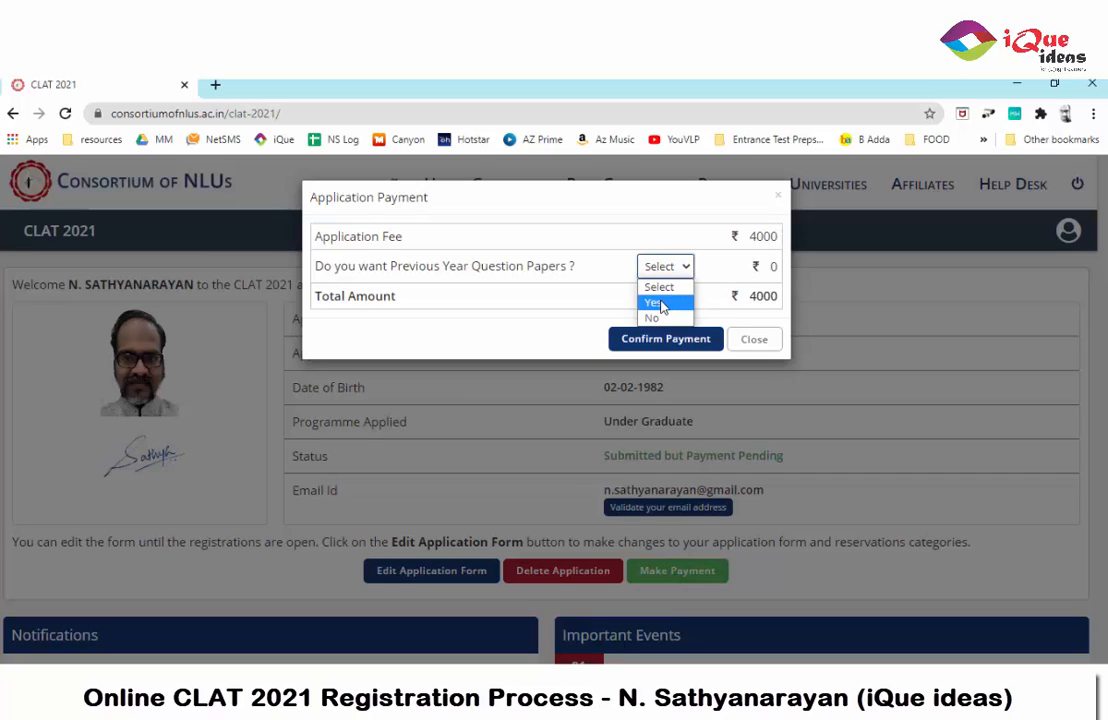
{"action": "left_click", "coordinate": [661, 304]}
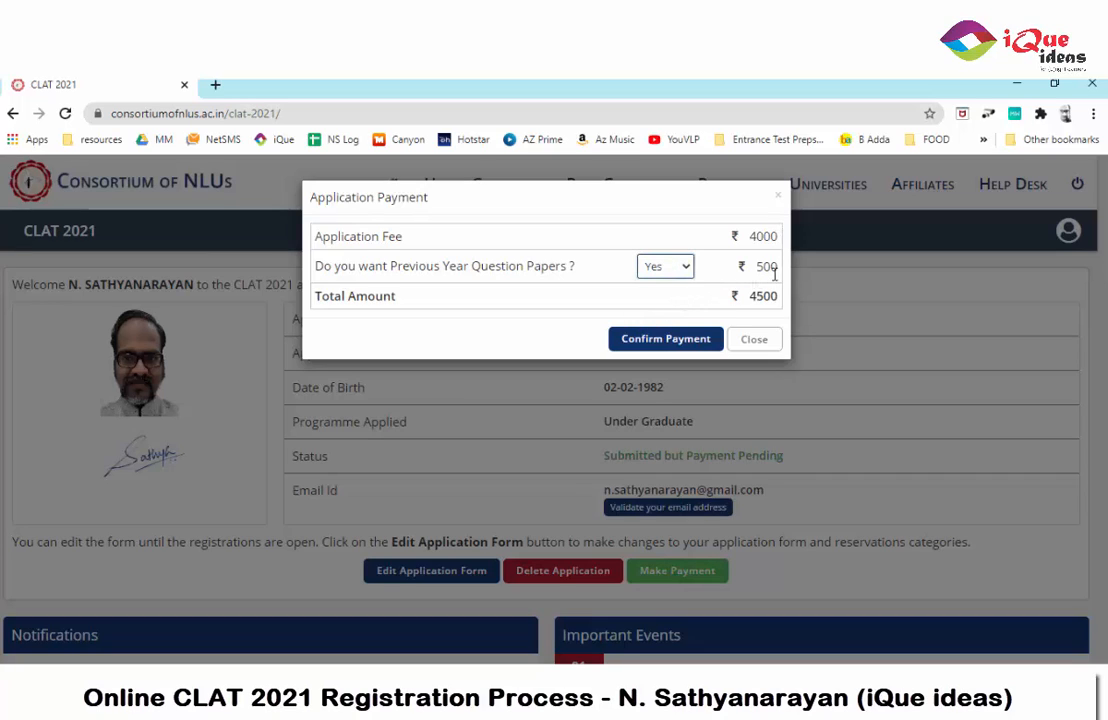
{"action": "left_click", "coordinate": [688, 272]}
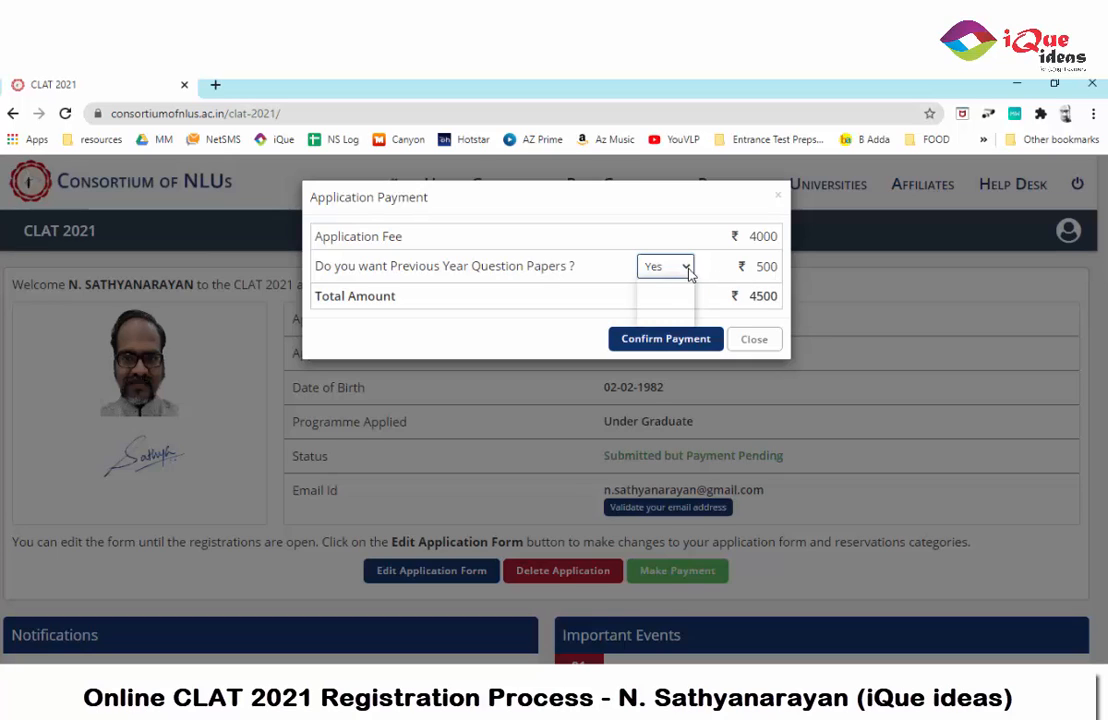
{"action": "left_click", "coordinate": [668, 317]}
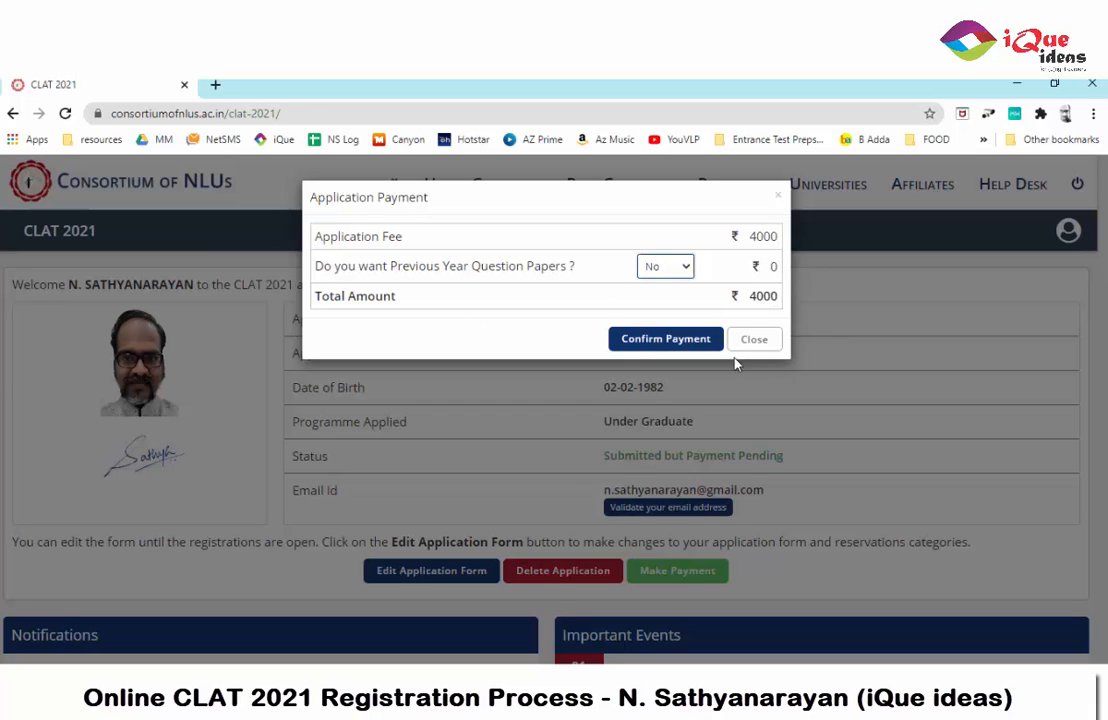
{"action": "left_click", "coordinate": [655, 338]}
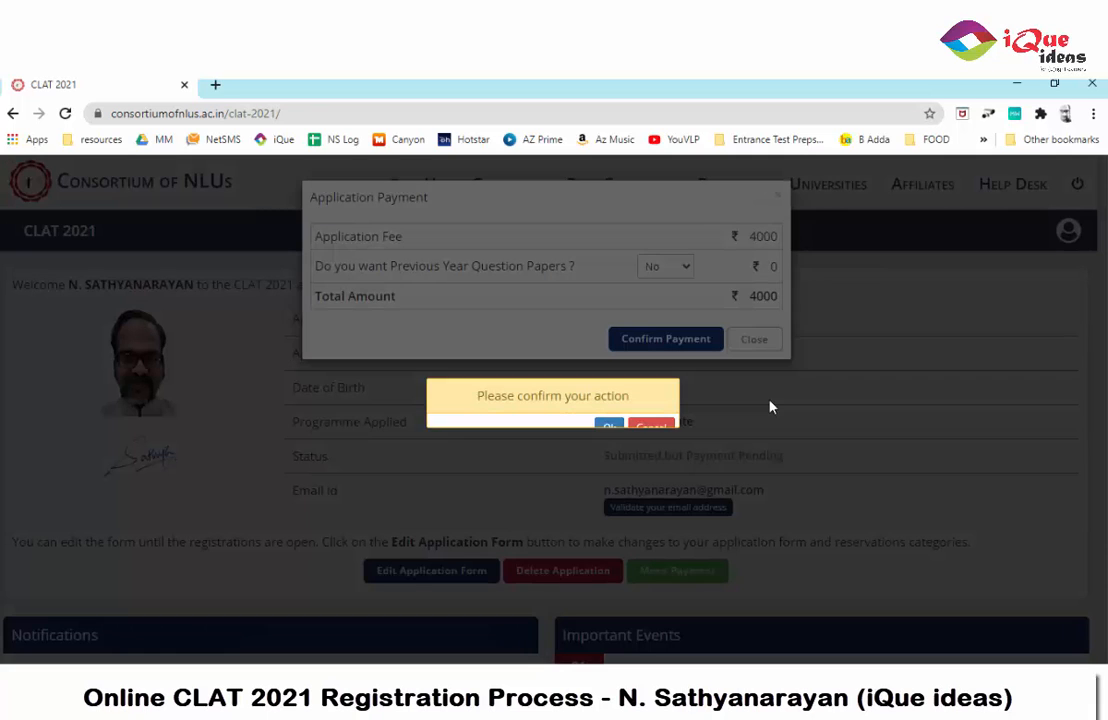
{"action": "left_click", "coordinate": [610, 425]}
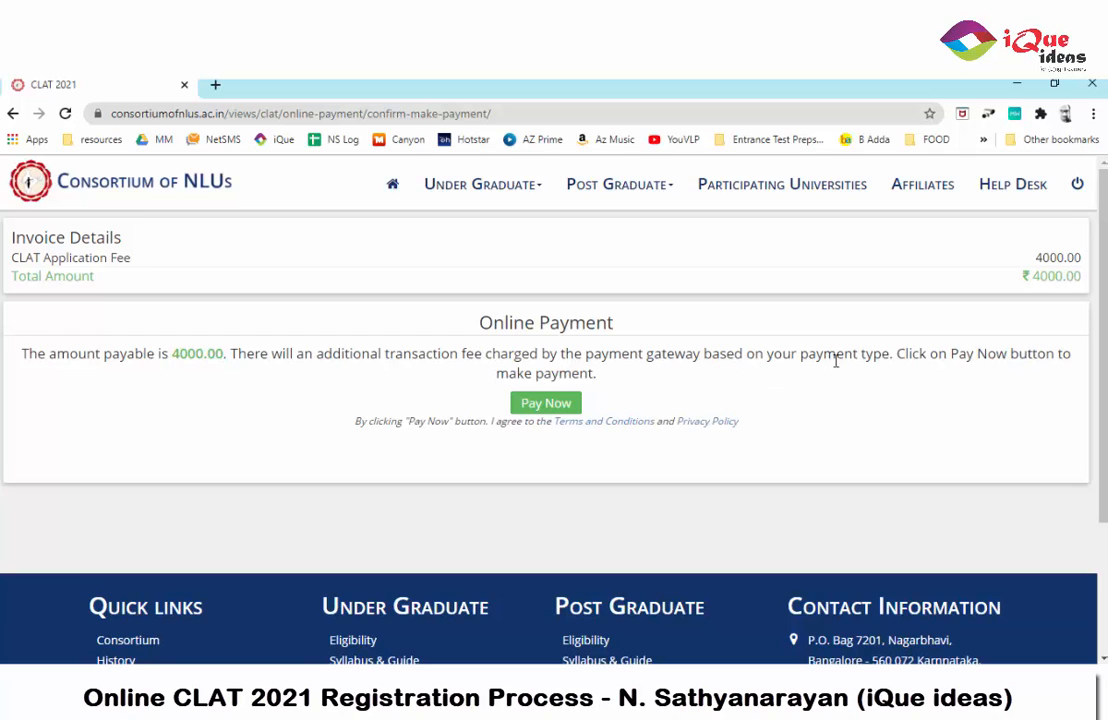
{"action": "left_click", "coordinate": [563, 407]}
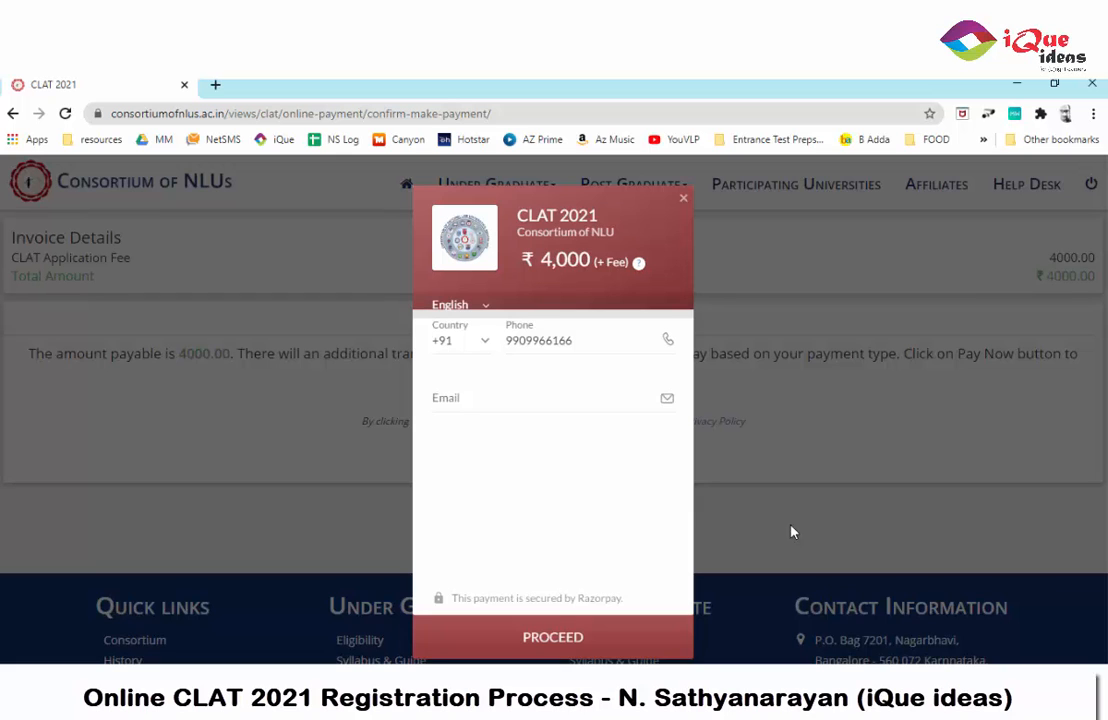
{"action": "left_click", "coordinate": [681, 202]}
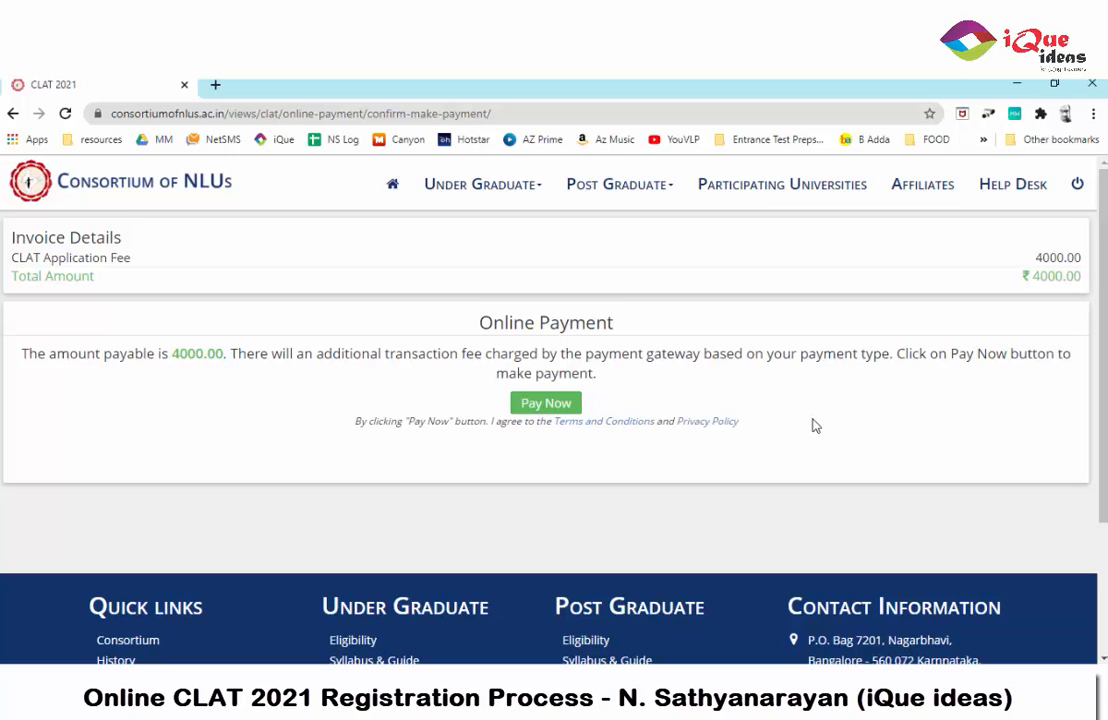